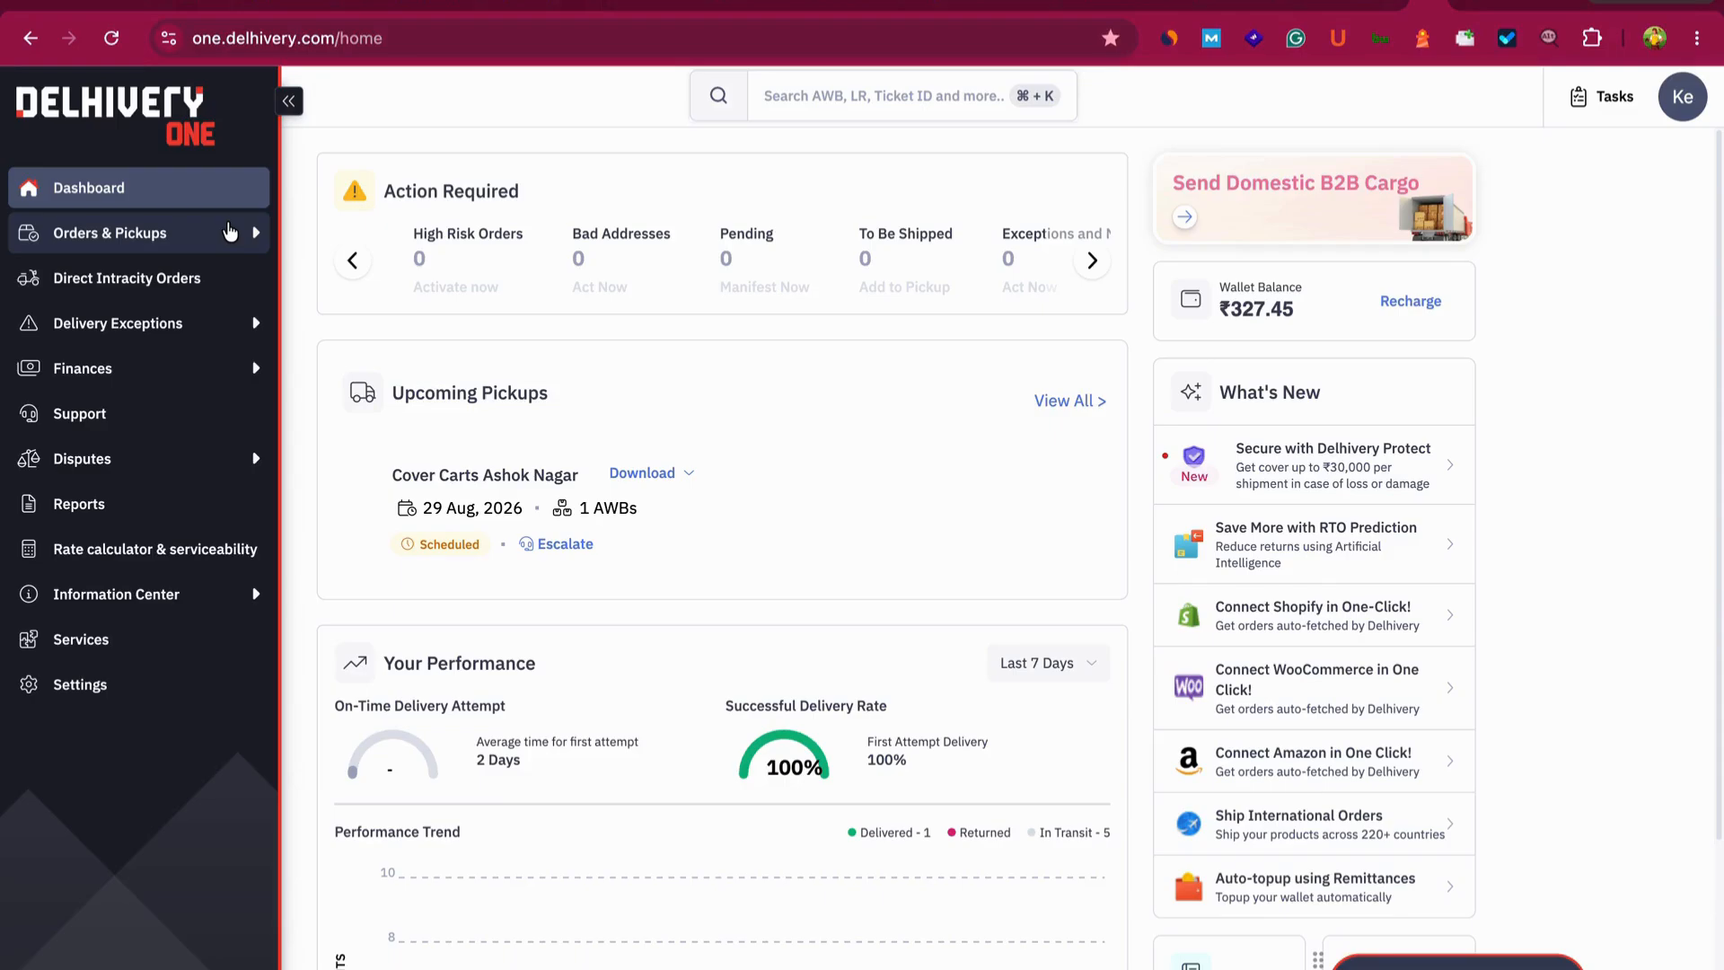
# - Expand Orders & Pickups, open Forward Orders and start creating a new order
pyautogui.scroll(-3, 264, 492)
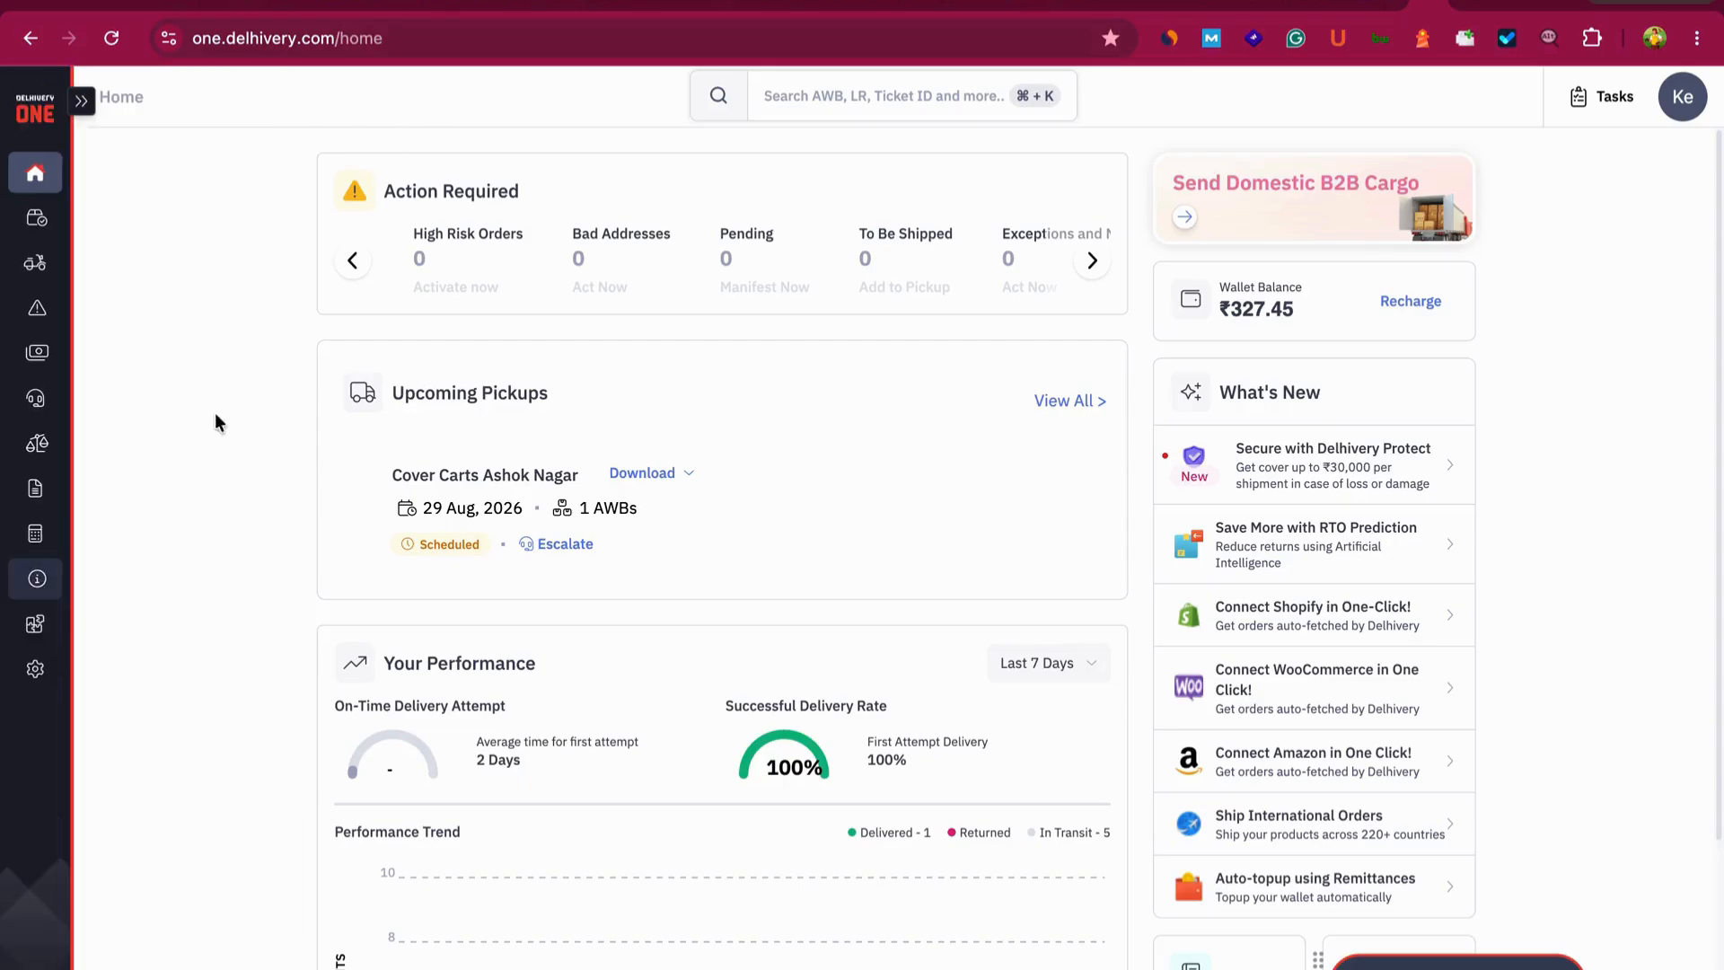
pyautogui.scroll(-3, 263, 492)
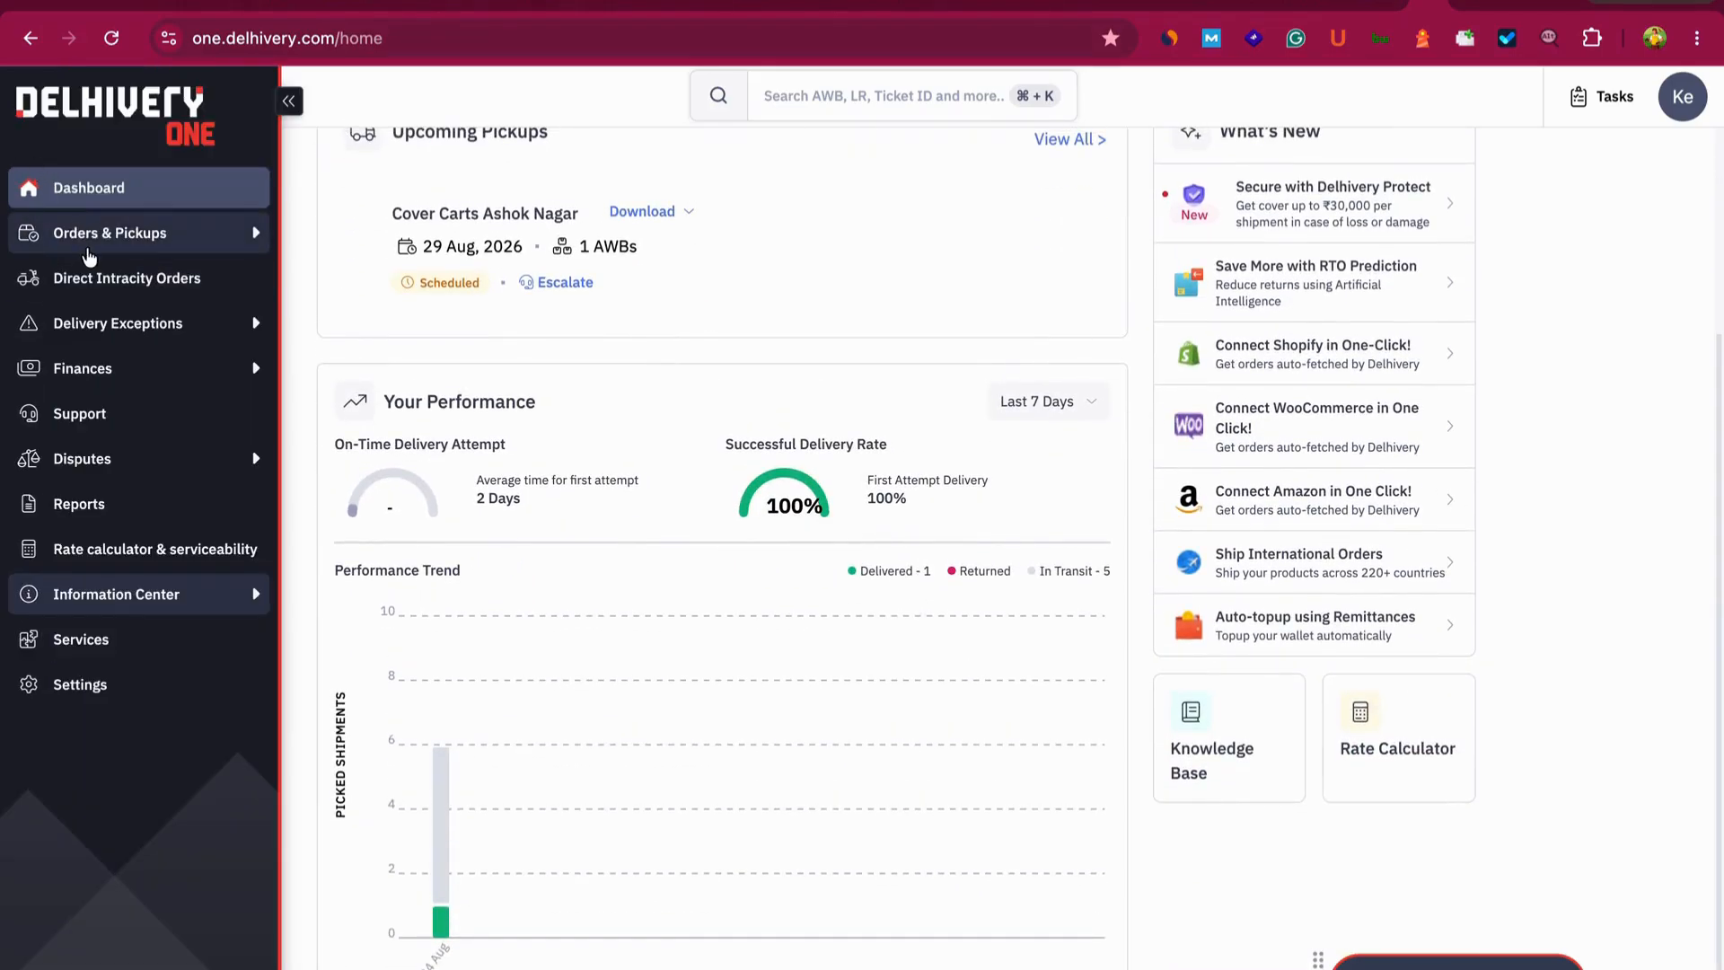
pyautogui.click(101, 236)
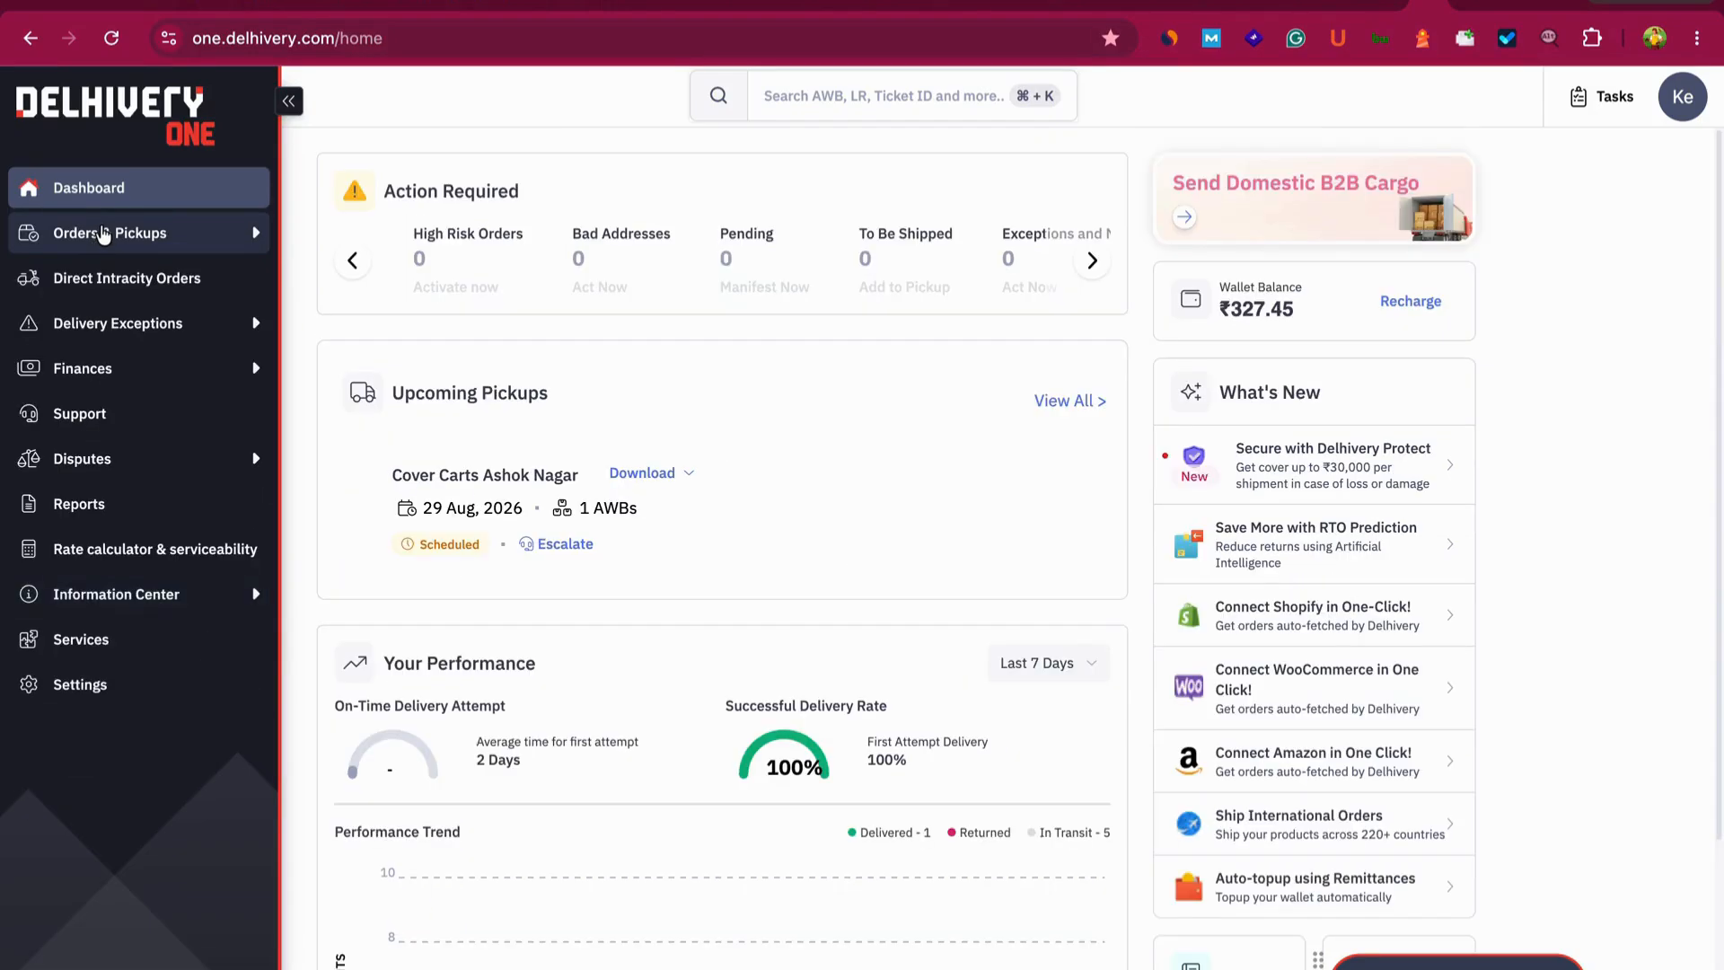
pyautogui.click(103, 236)
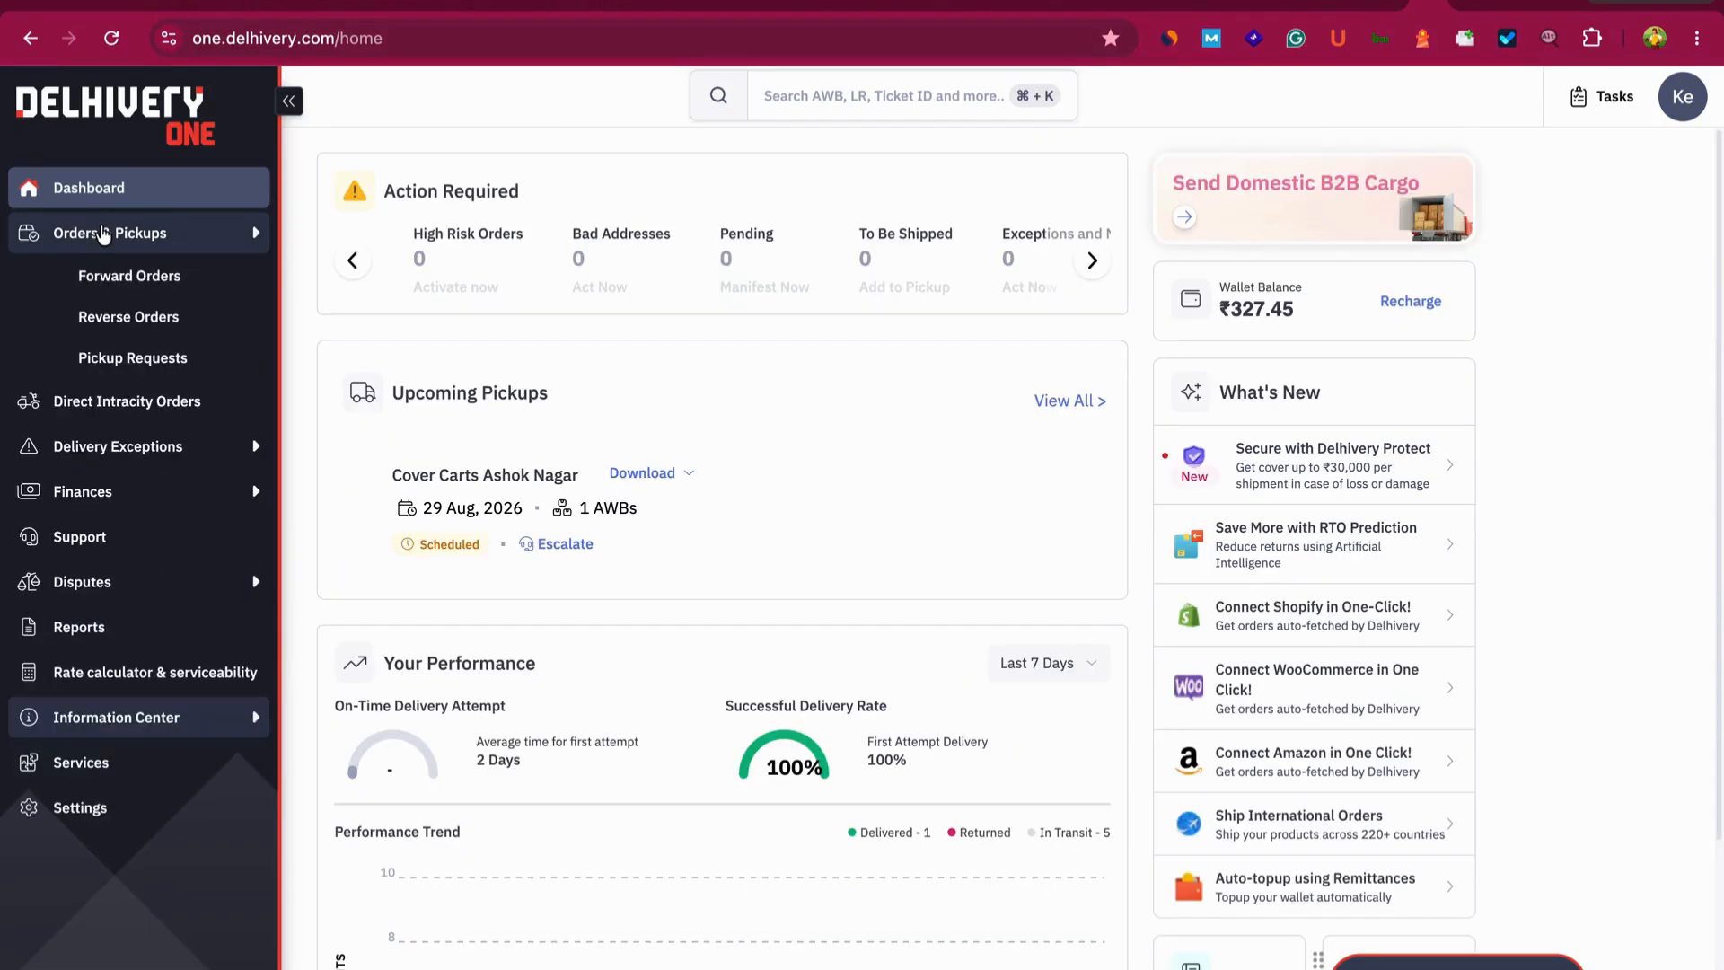
pyautogui.click(105, 279)
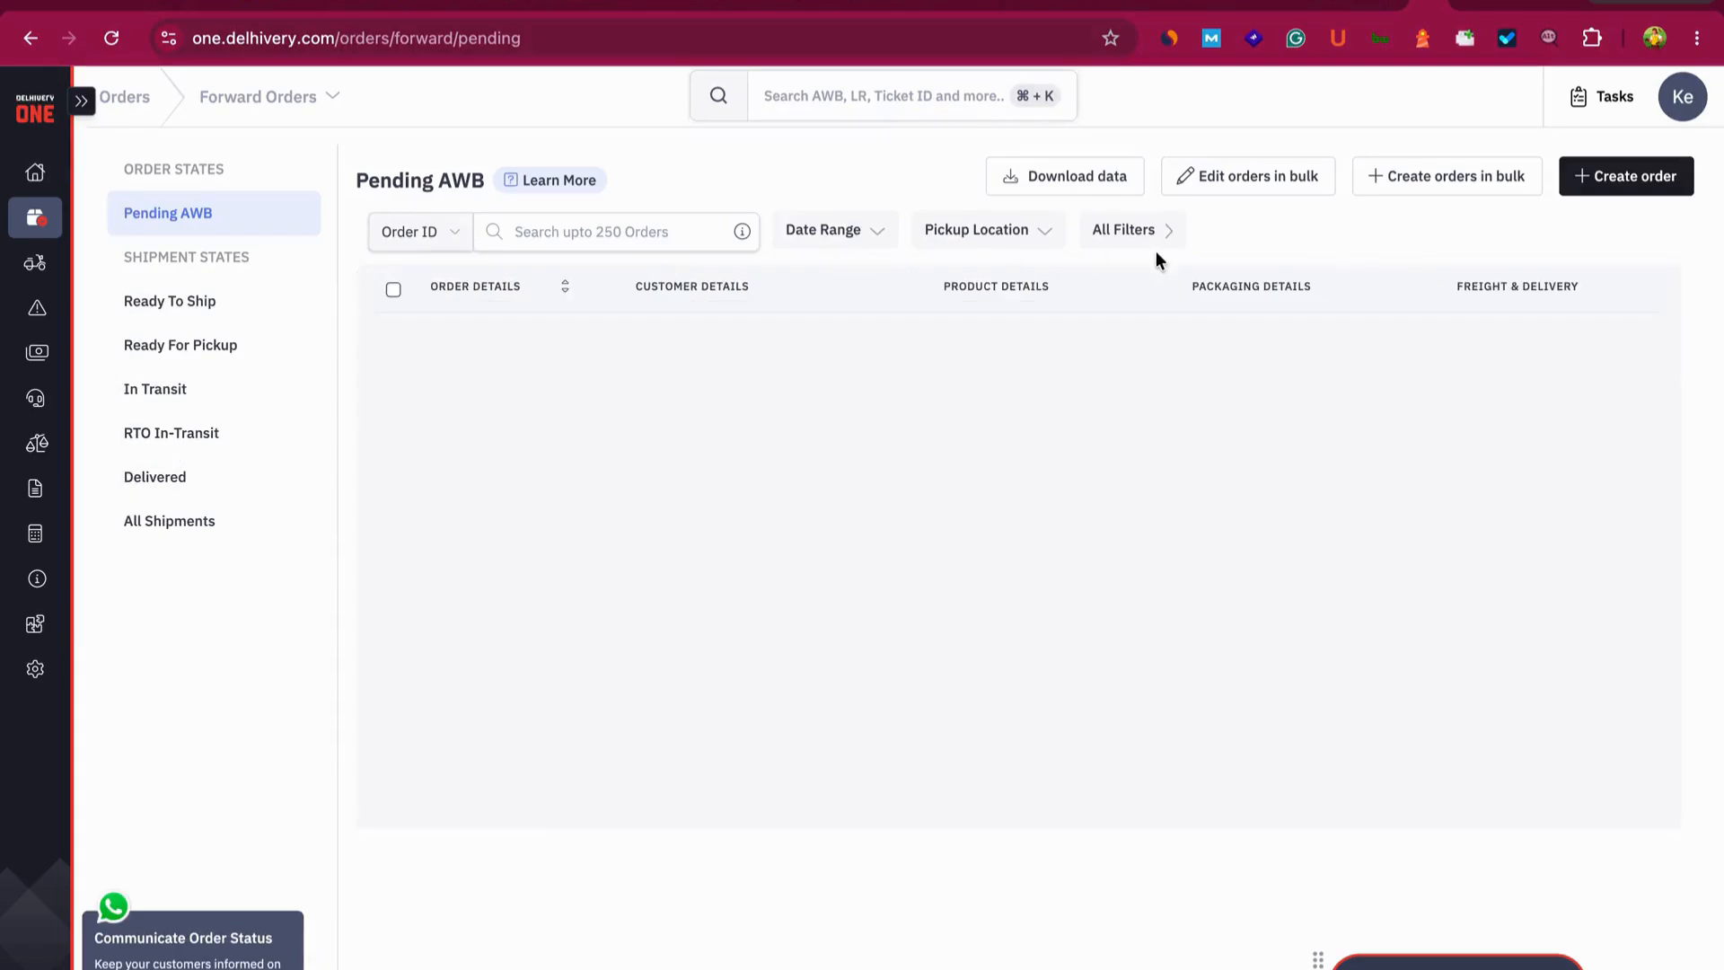
pyautogui.click(1594, 180)
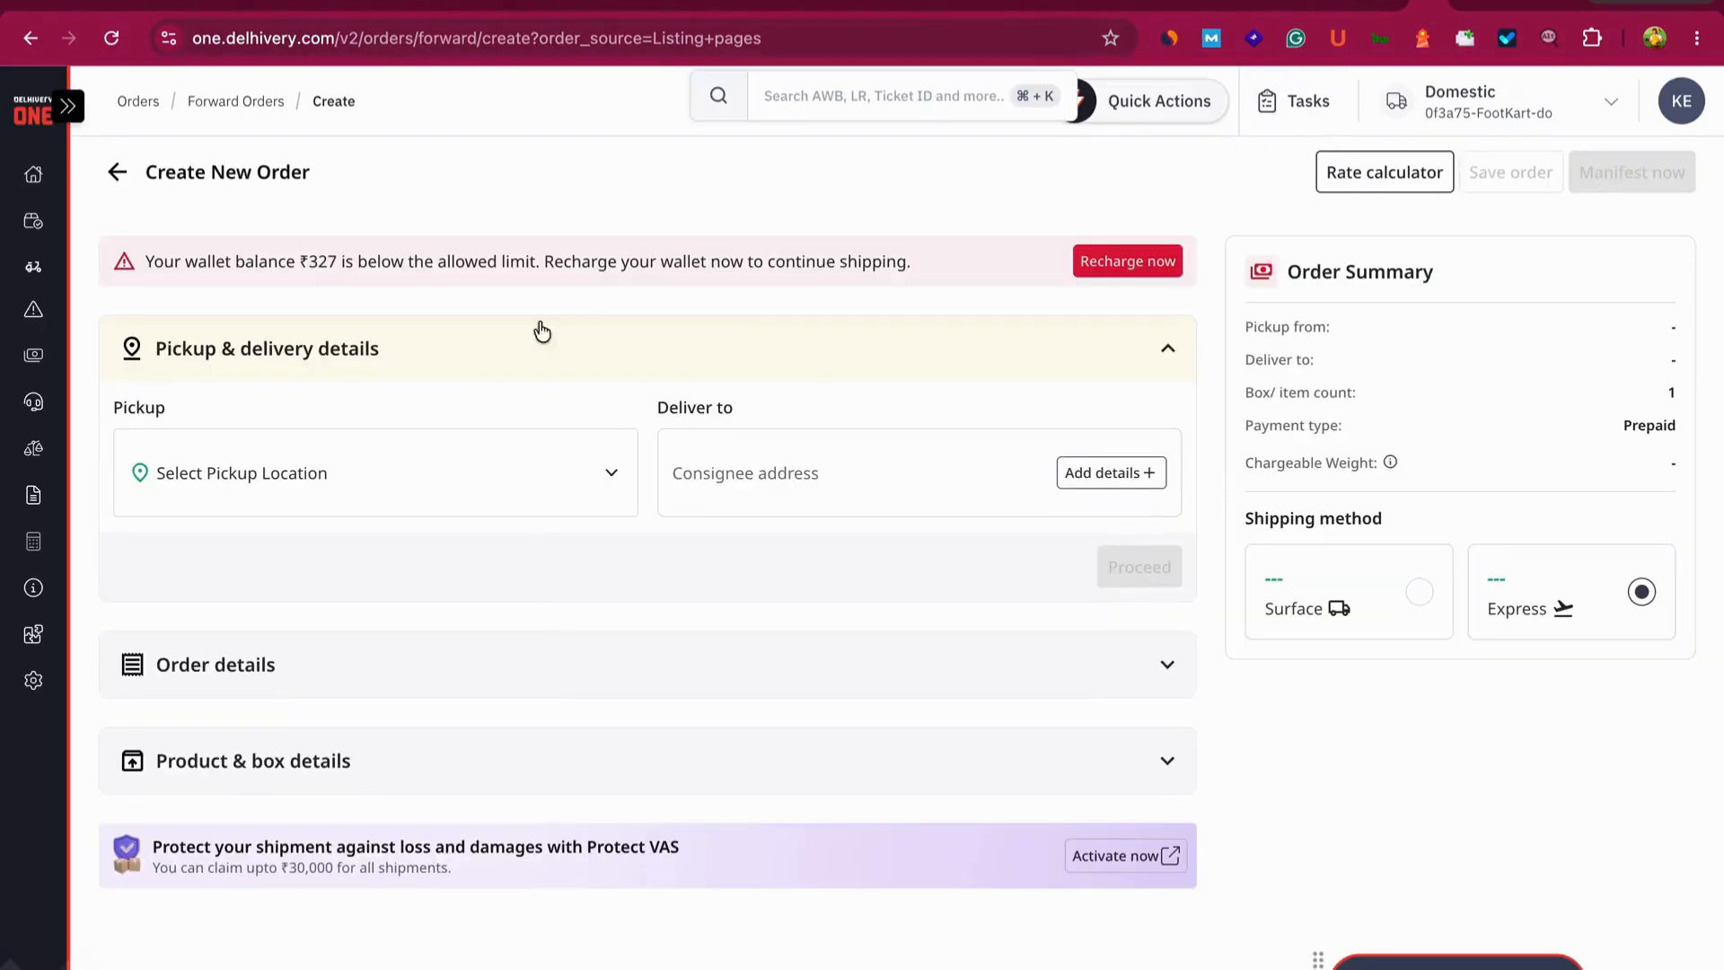
# - Choose Cover Carts Ashok Nagar as the pickup location
pyautogui.click(408, 486)
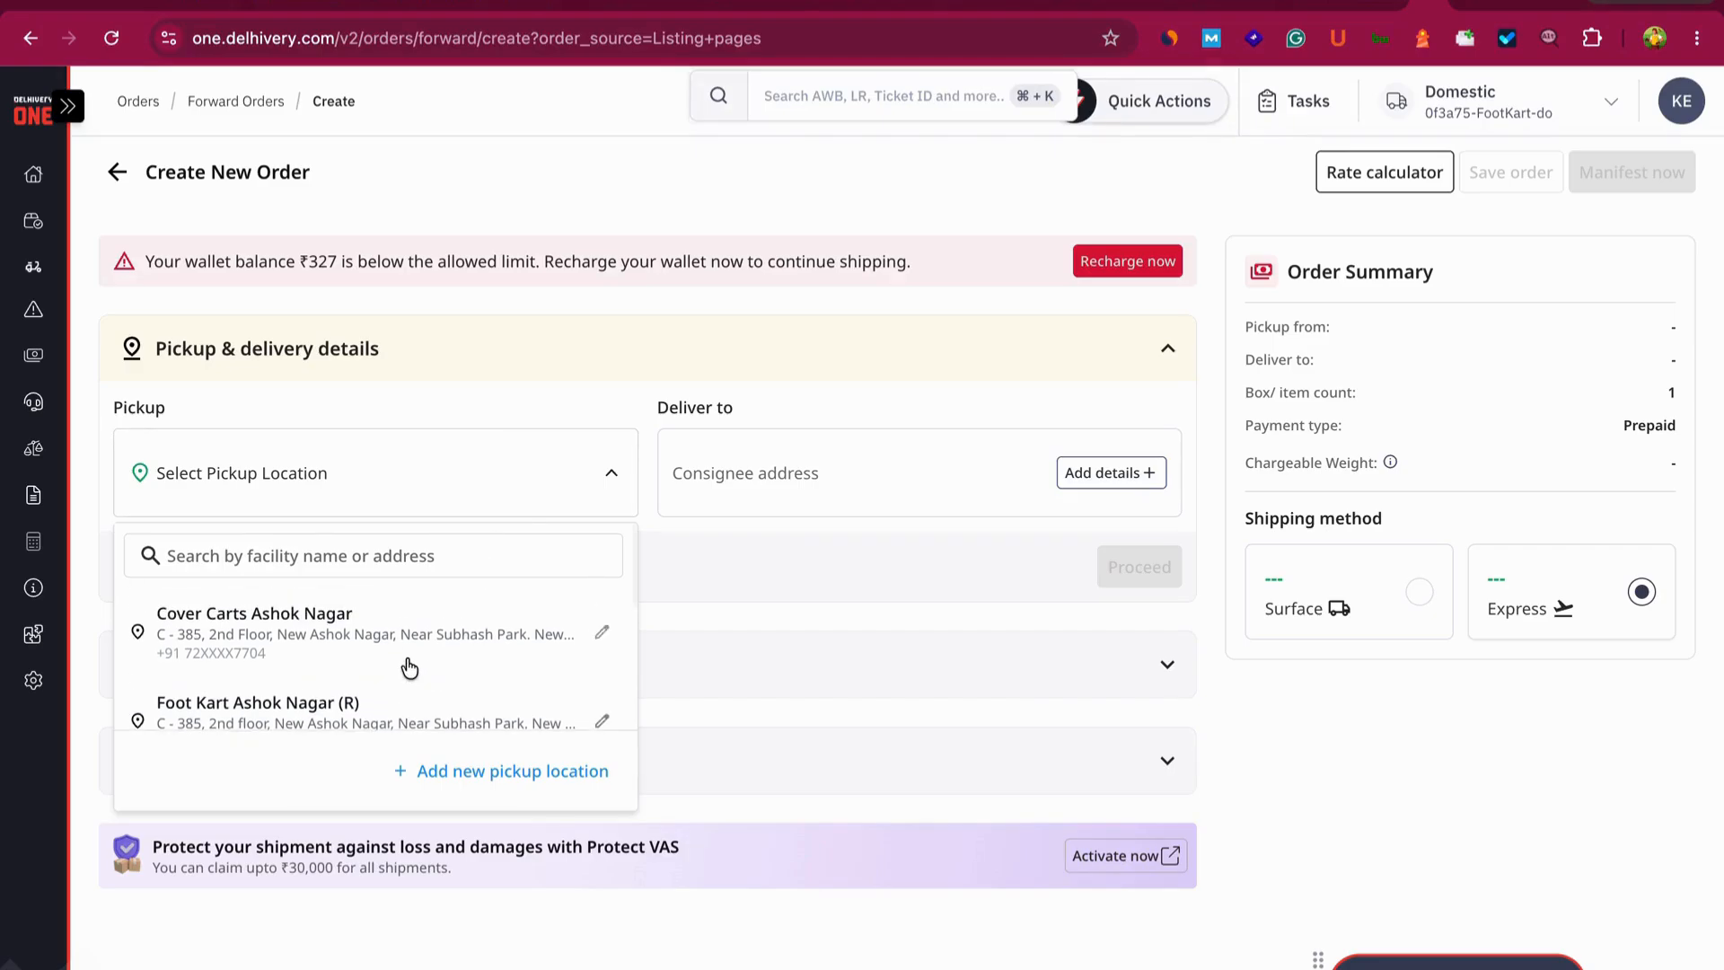
pyautogui.click(362, 625)
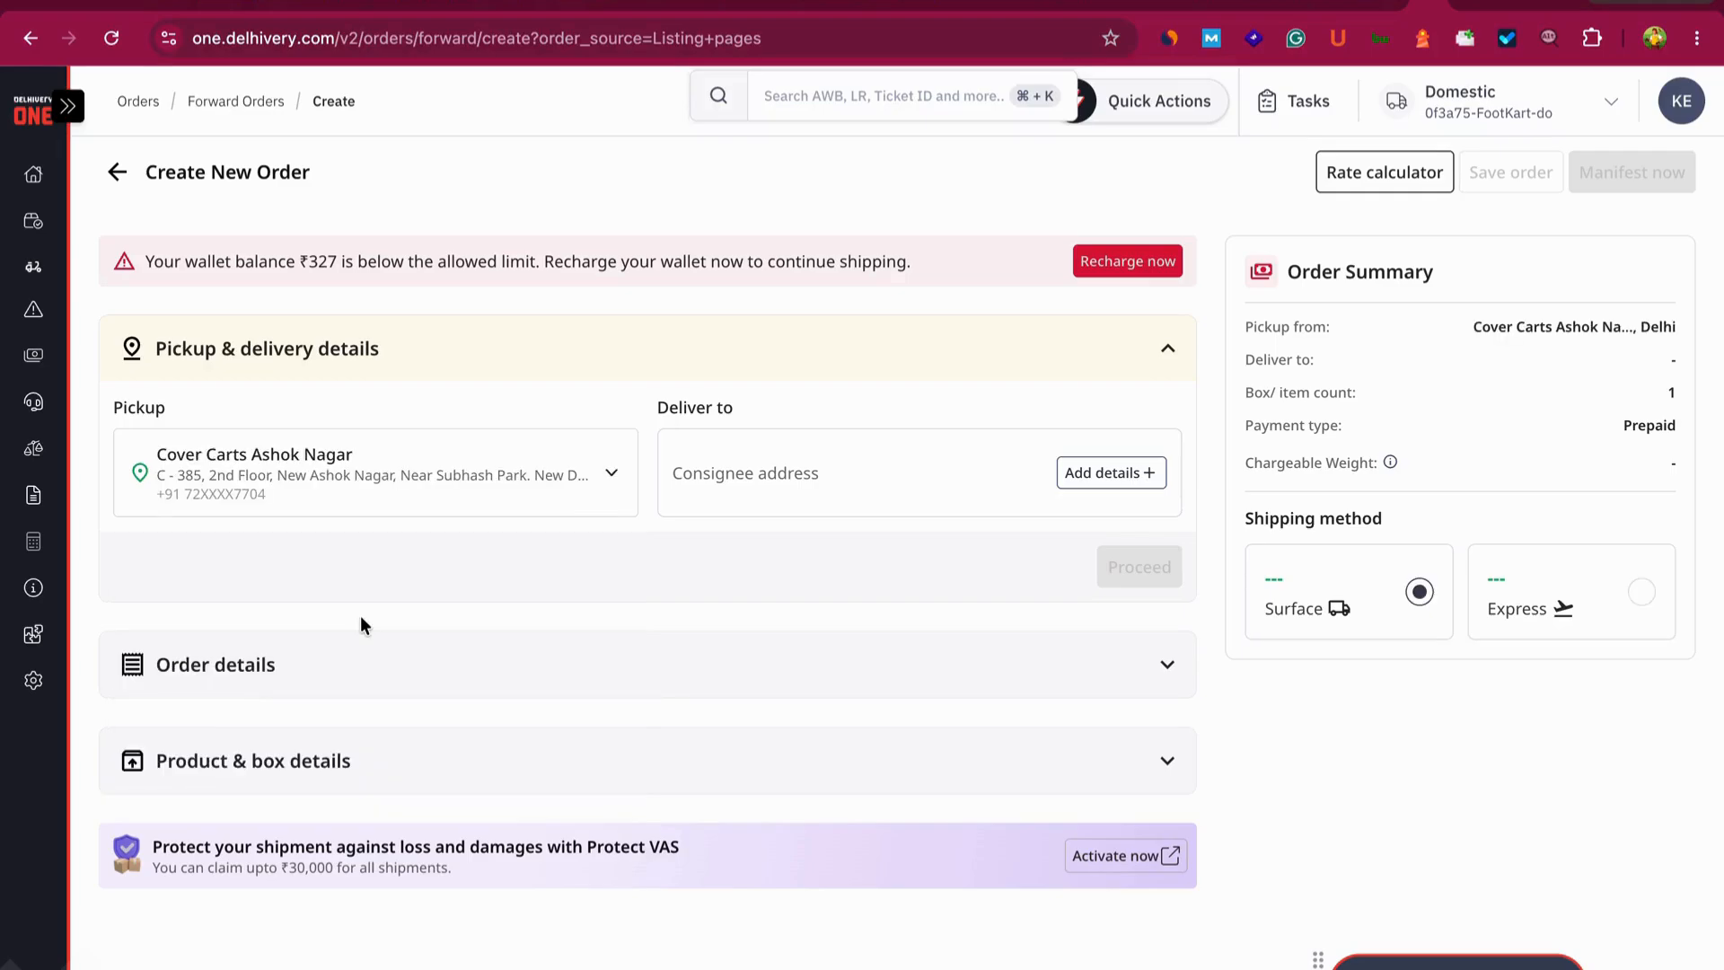
pyautogui.click(614, 465)
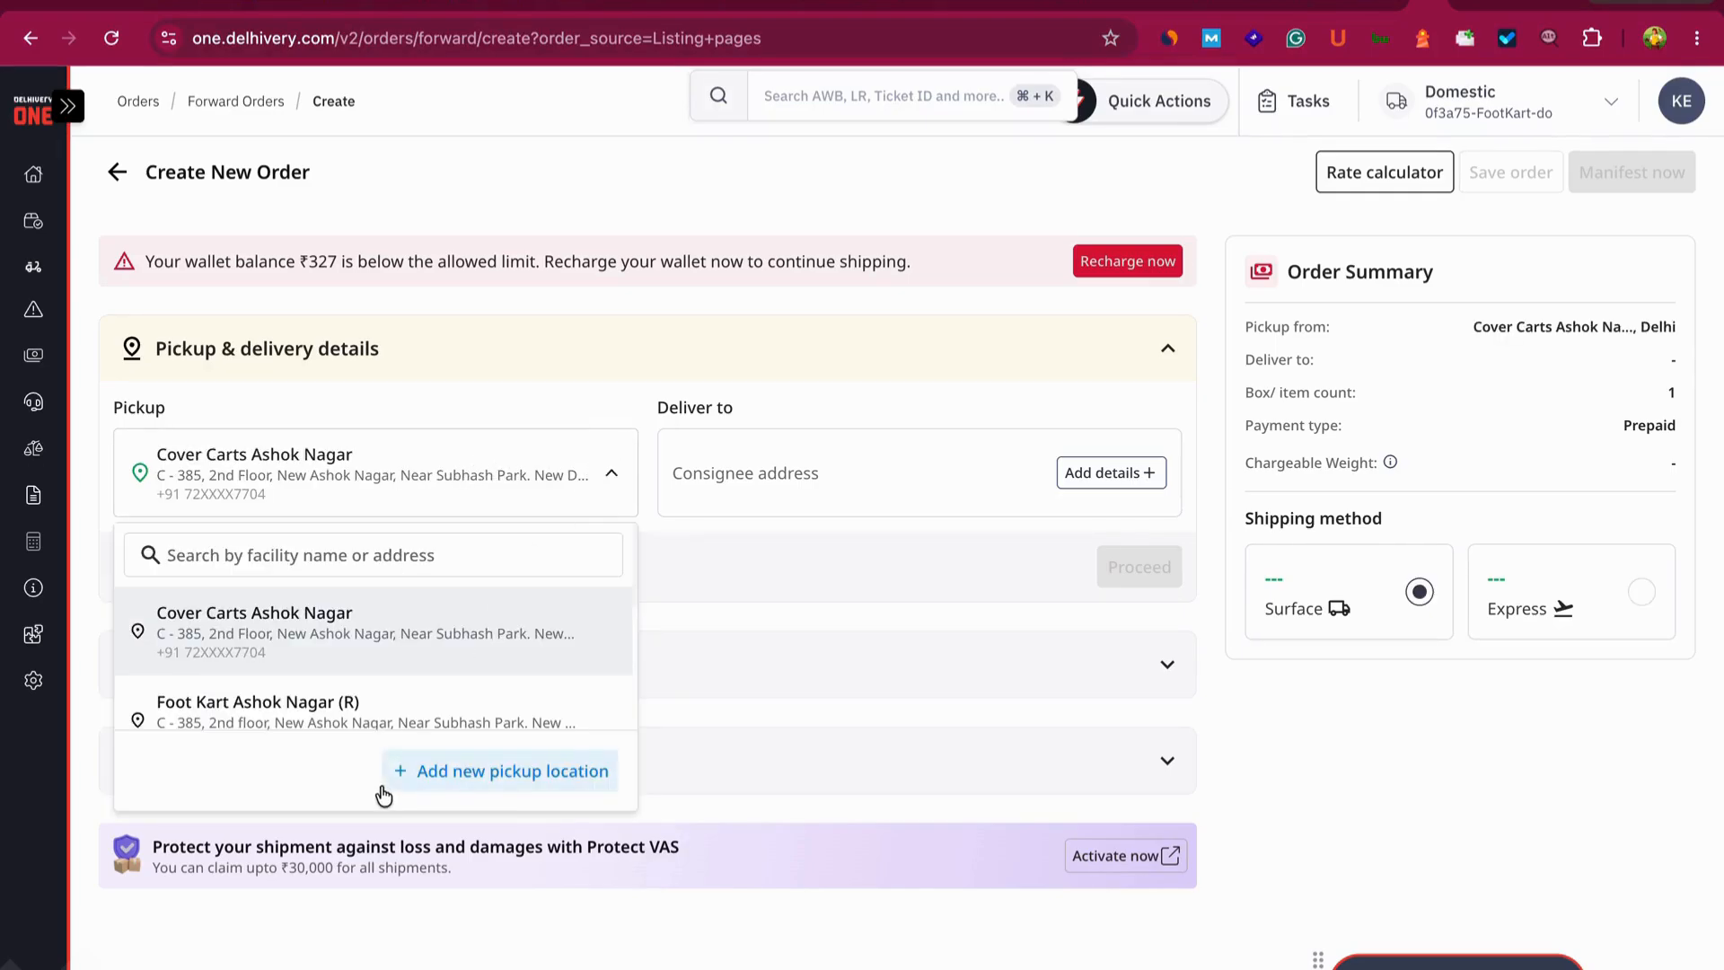
pyautogui.scroll(-1, 485, 646)
pyautogui.scroll(-1, 484, 646)
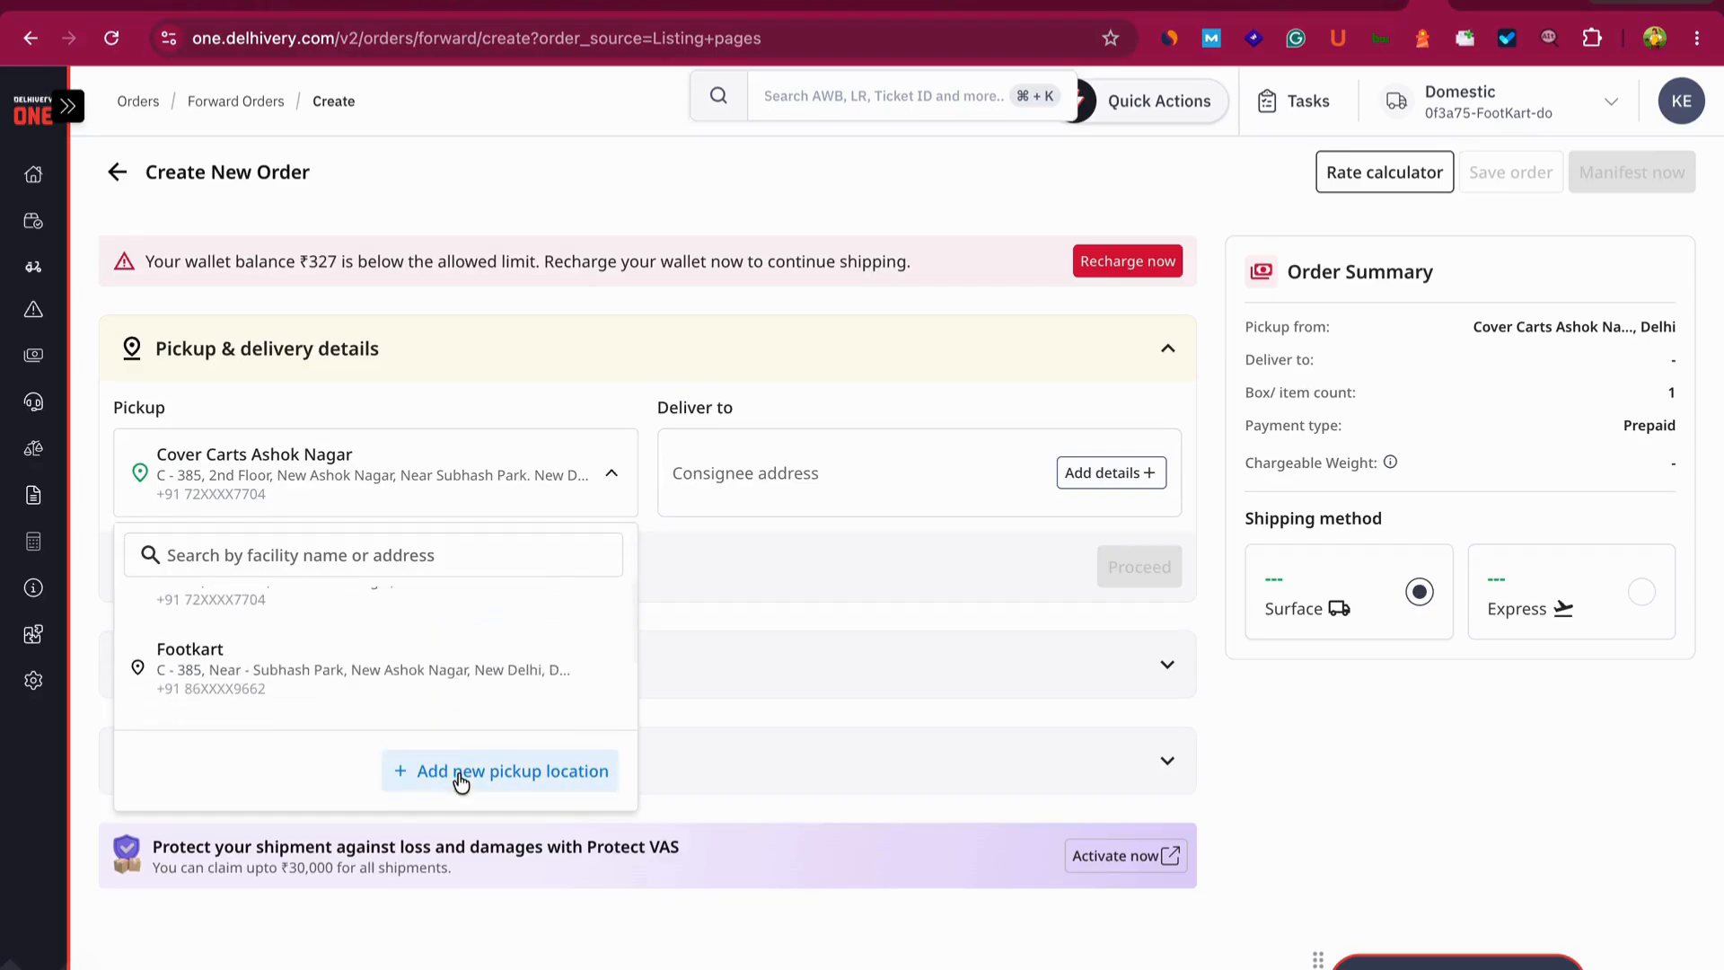
# - Open and dismiss the new pickup location form, then open the Deliver to customer details form
pyautogui.click(564, 786)
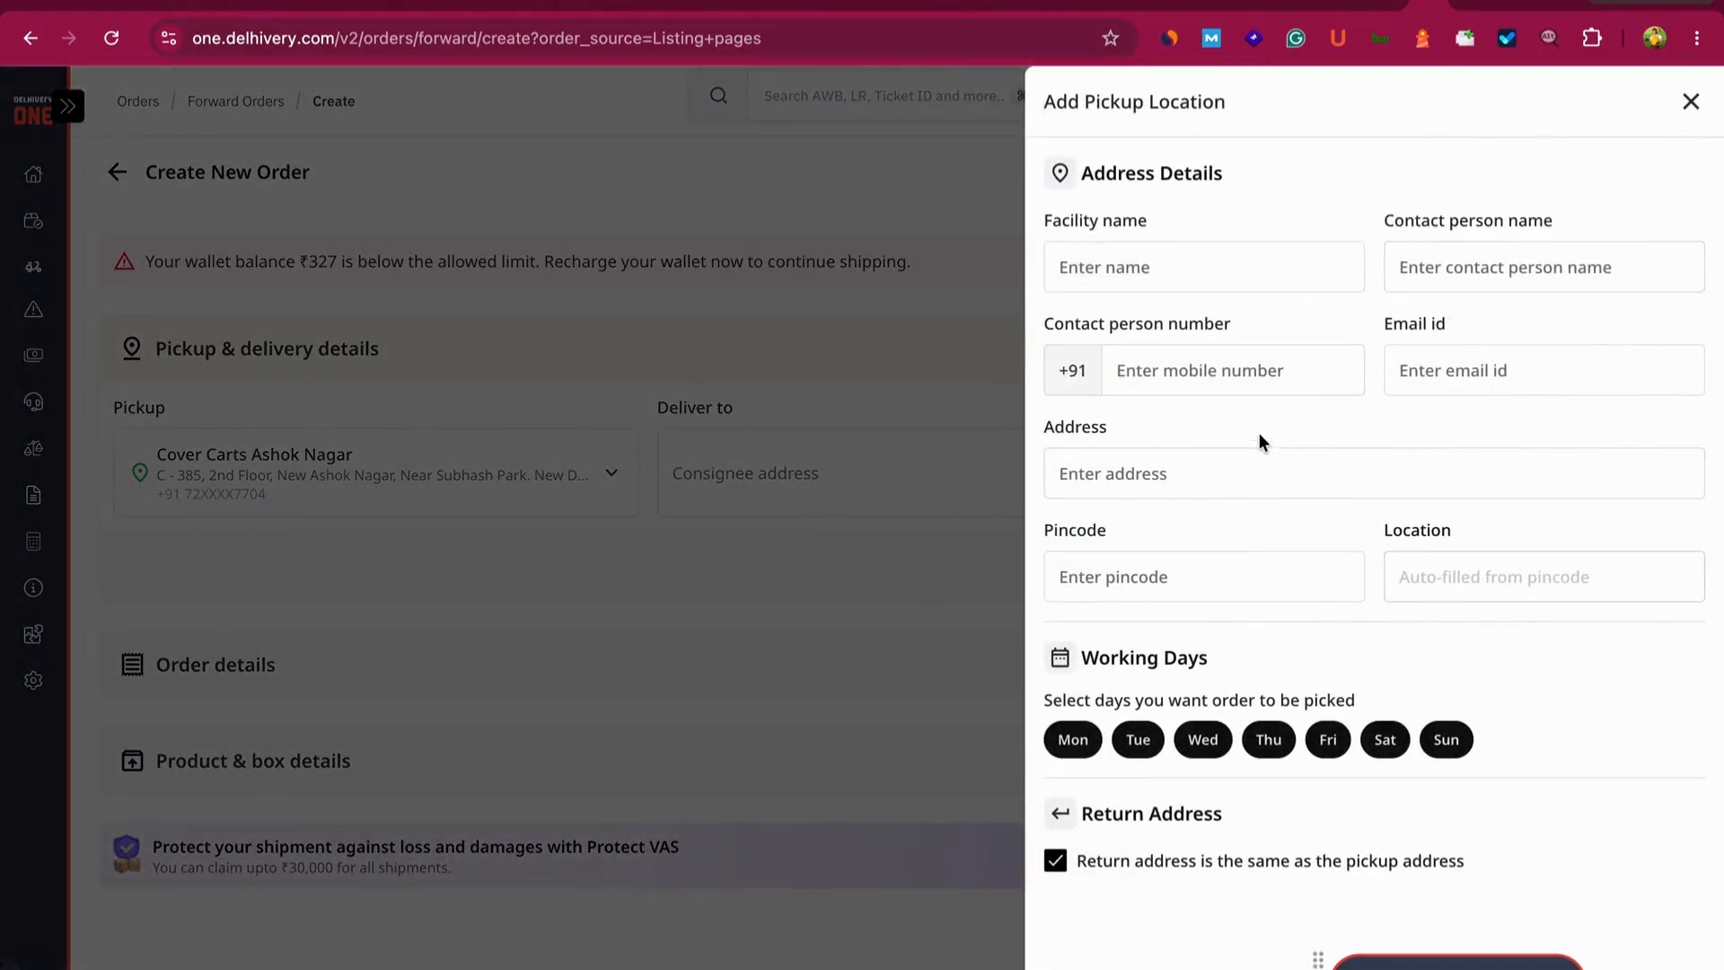
pyautogui.click(1691, 98)
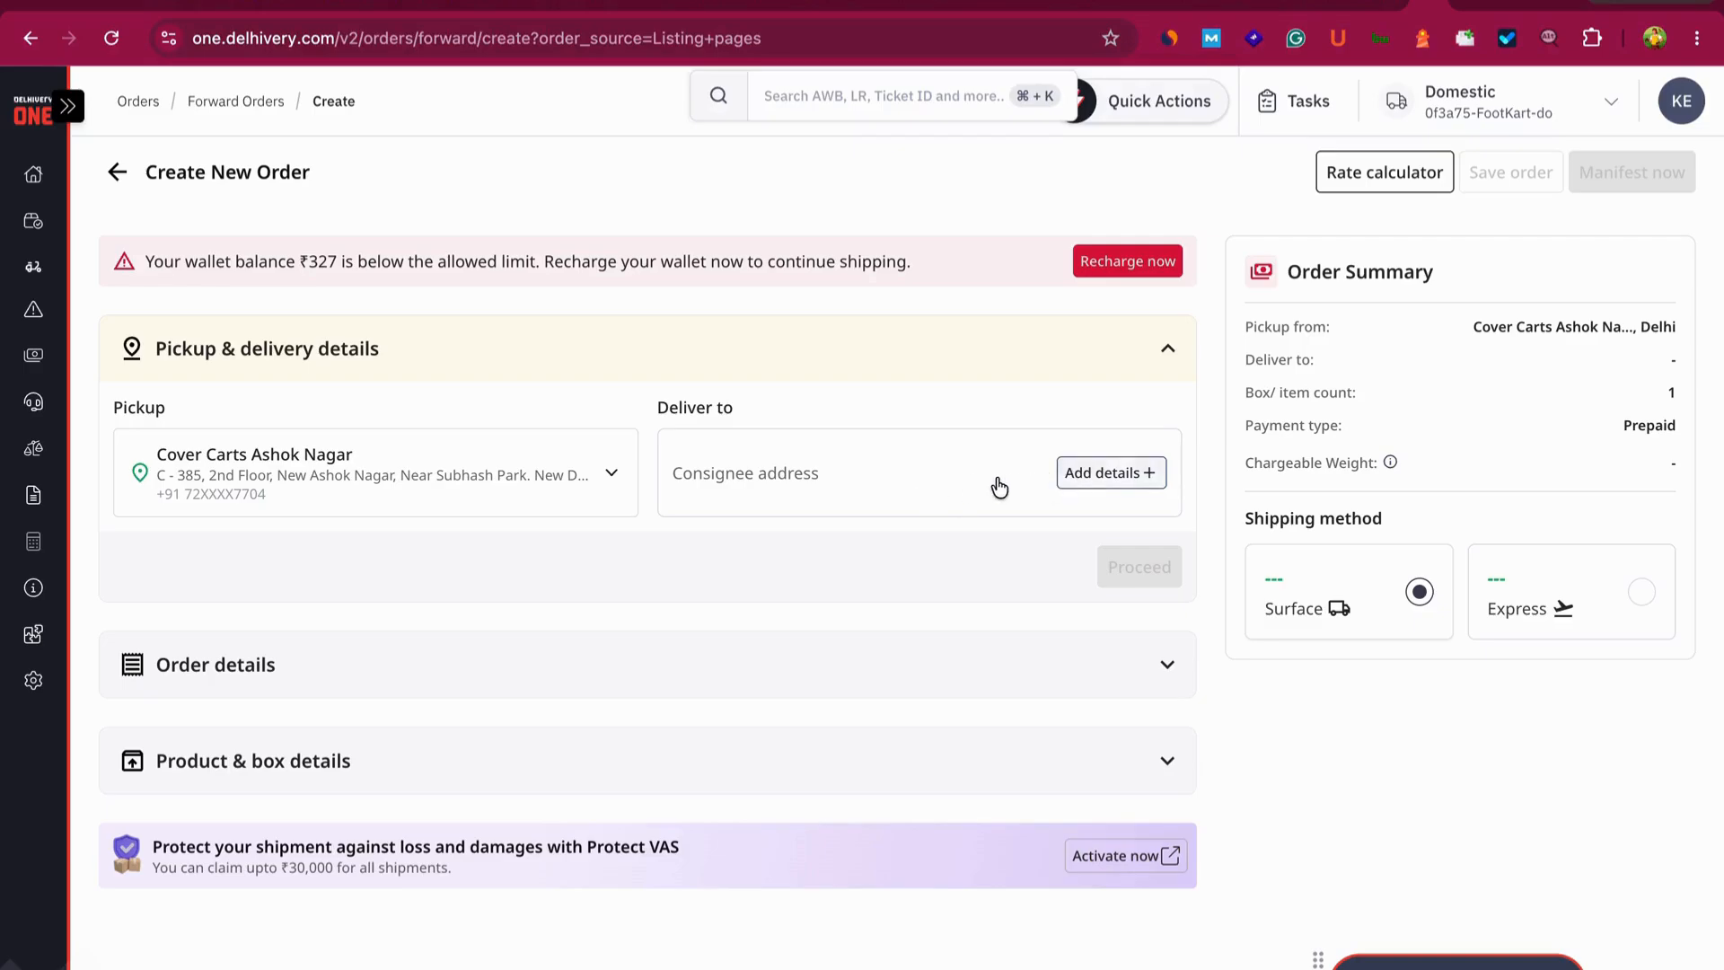
pyautogui.click(993, 488)
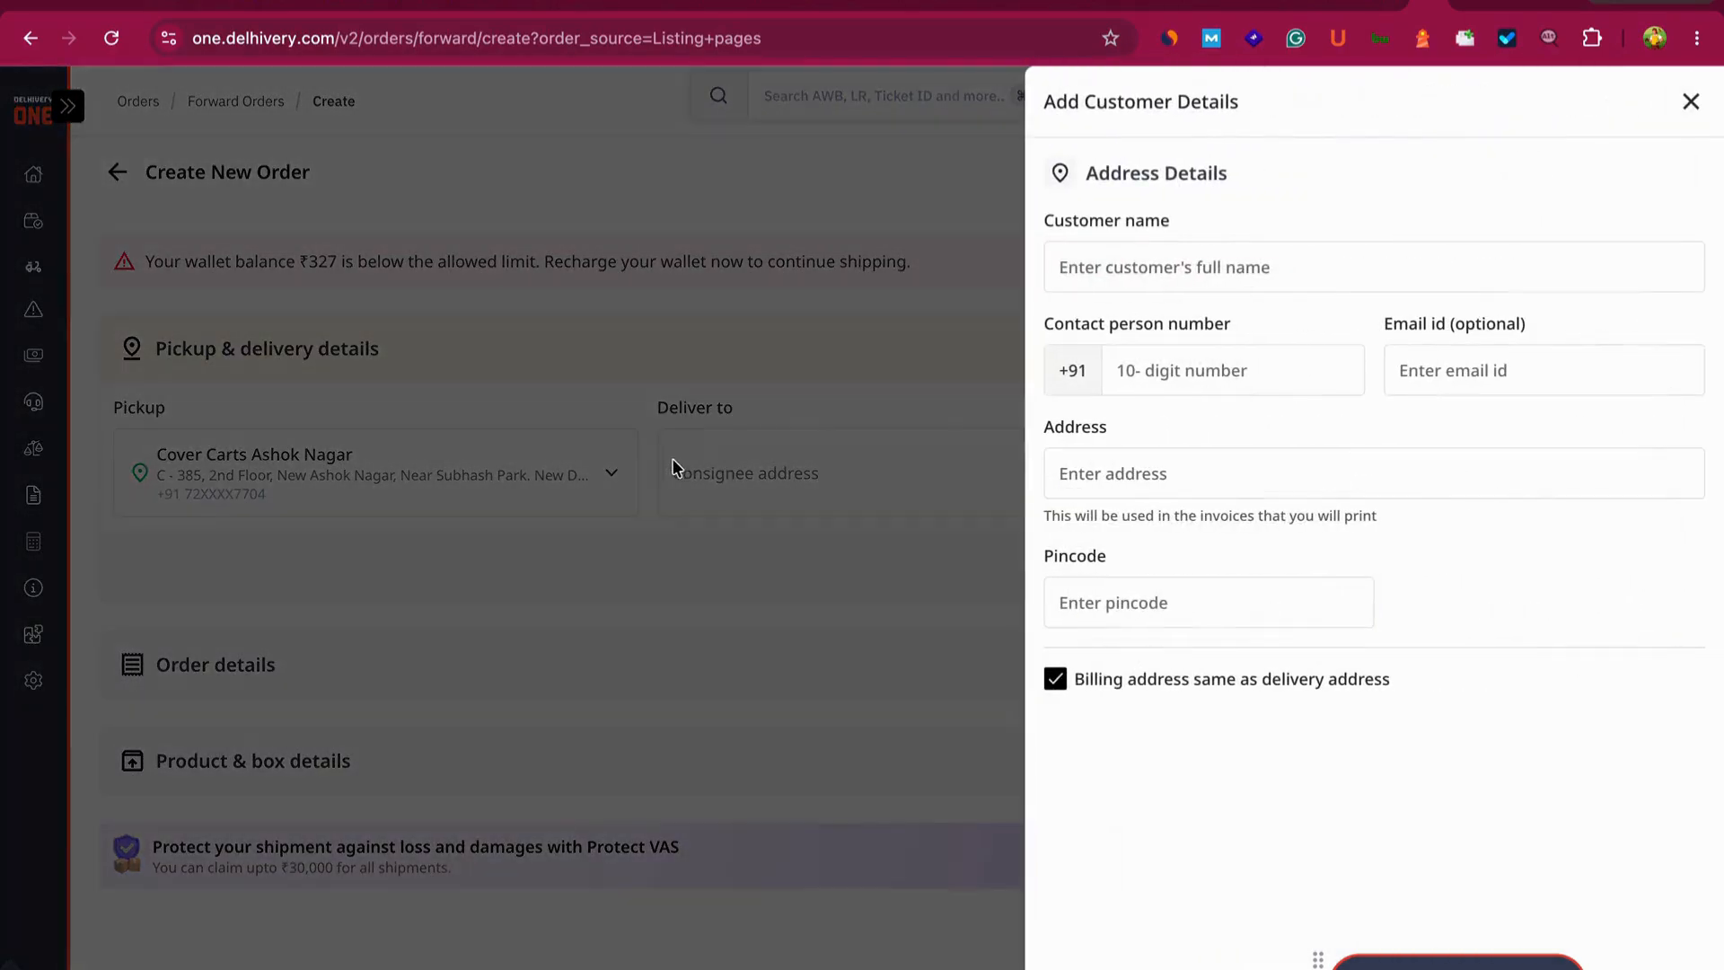
pyautogui.click(1155, 269)
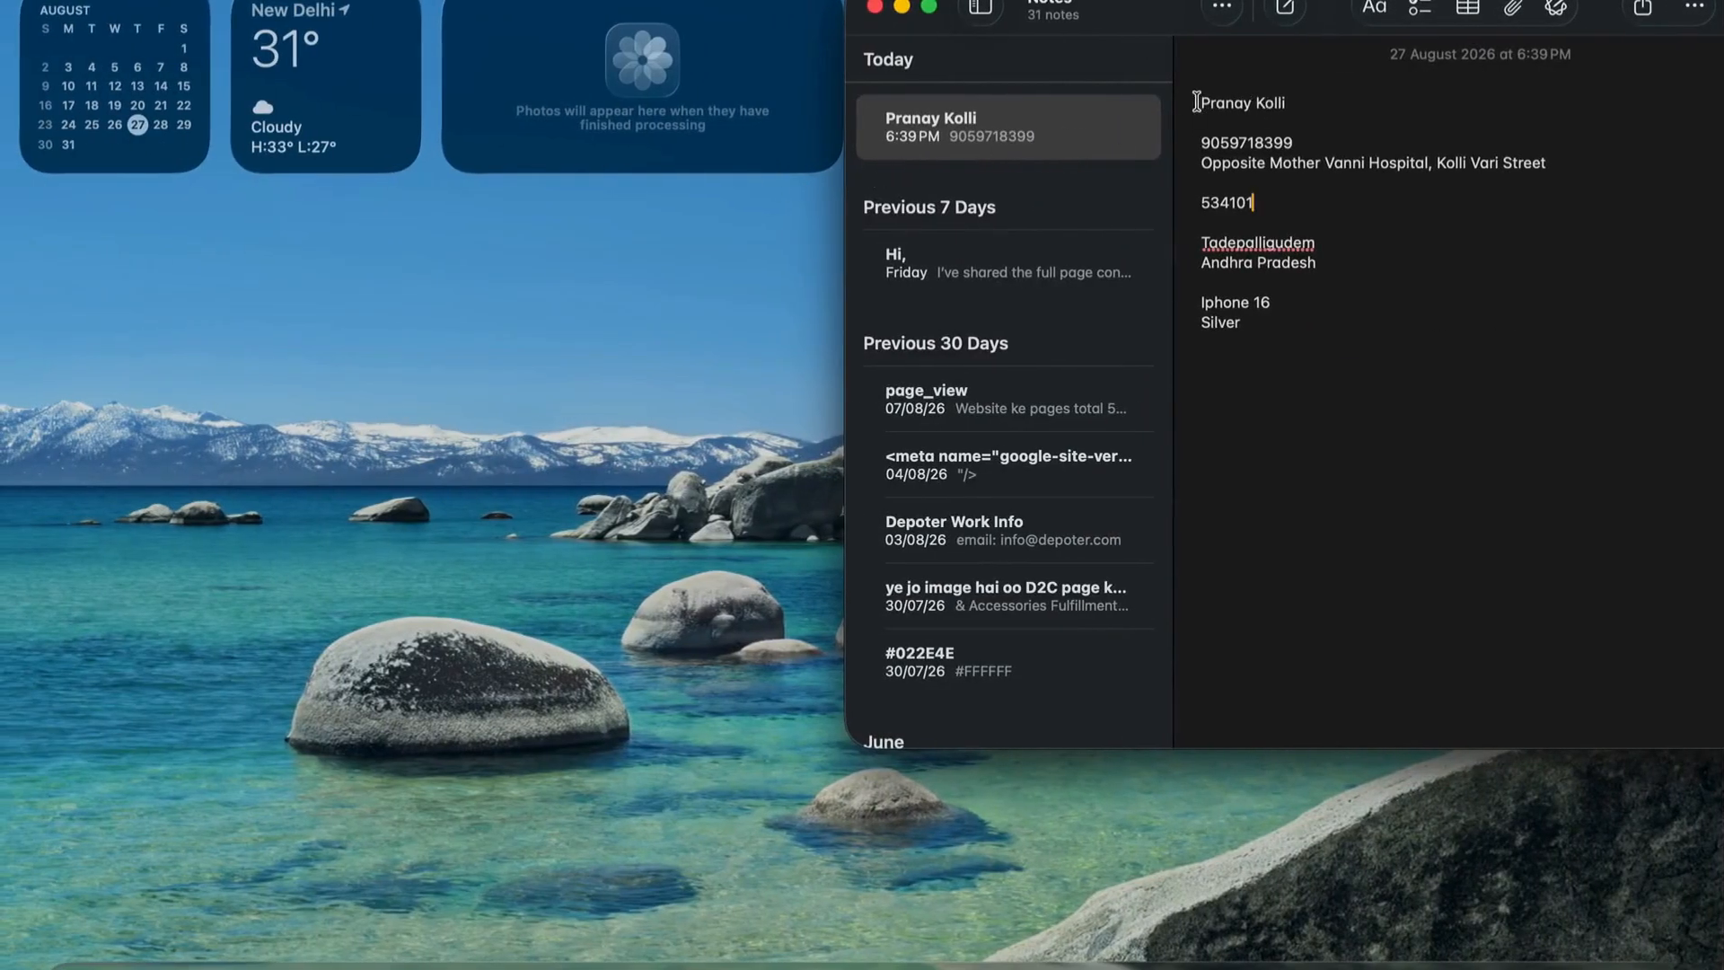
# - Copy the customer's full name and contact number from the note into the form
pyautogui.moveTo(1197, 102); pyautogui.dragTo(1292, 103)
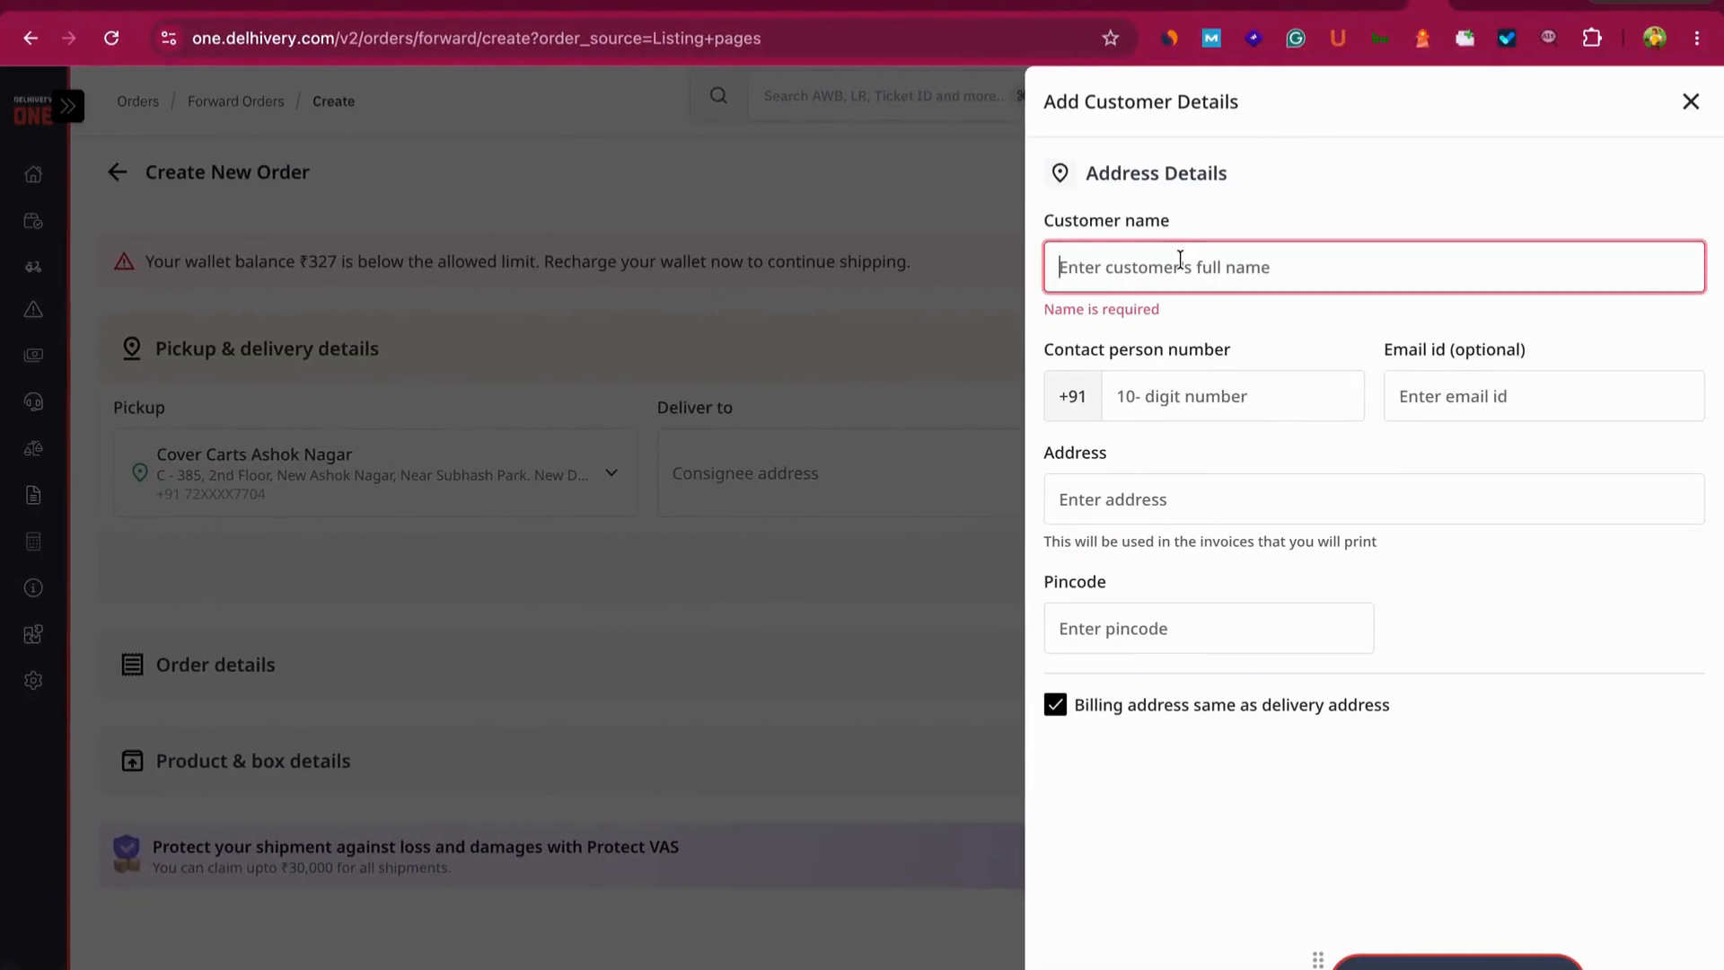
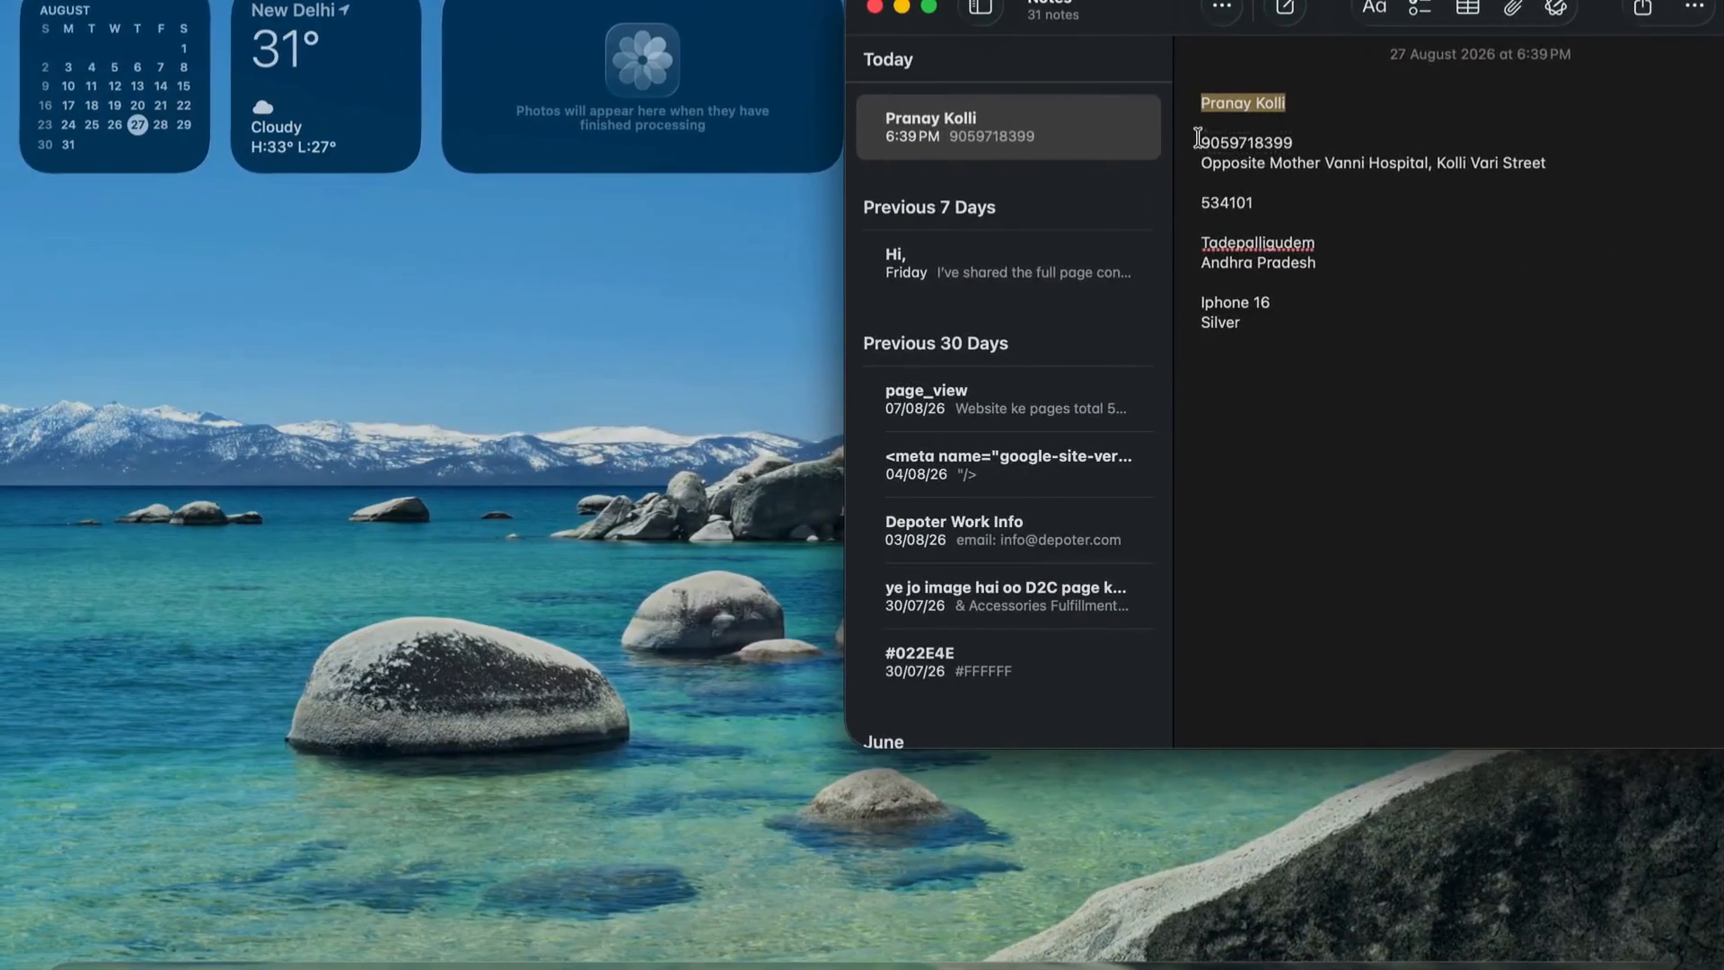
pyautogui.moveTo(1196, 141); pyautogui.dragTo(1324, 137)
pyautogui.hotkey('ctrl', 'c')
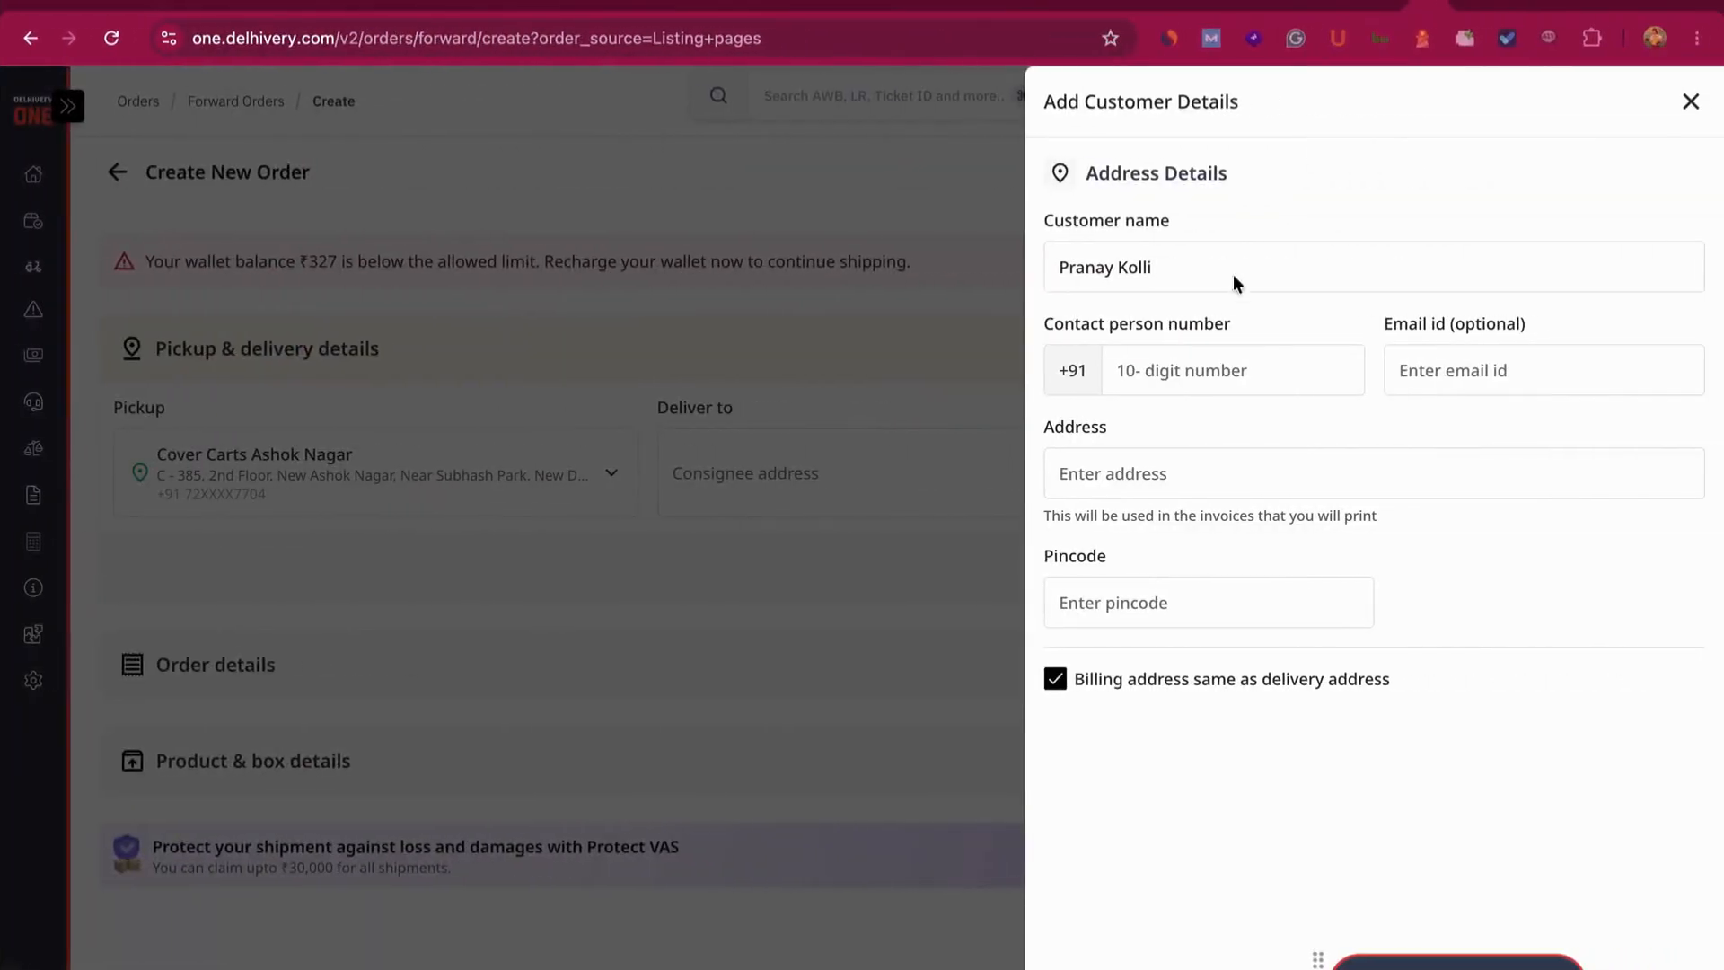
pyautogui.click(1227, 366)
pyautogui.hotkey('ctrl', 'v')
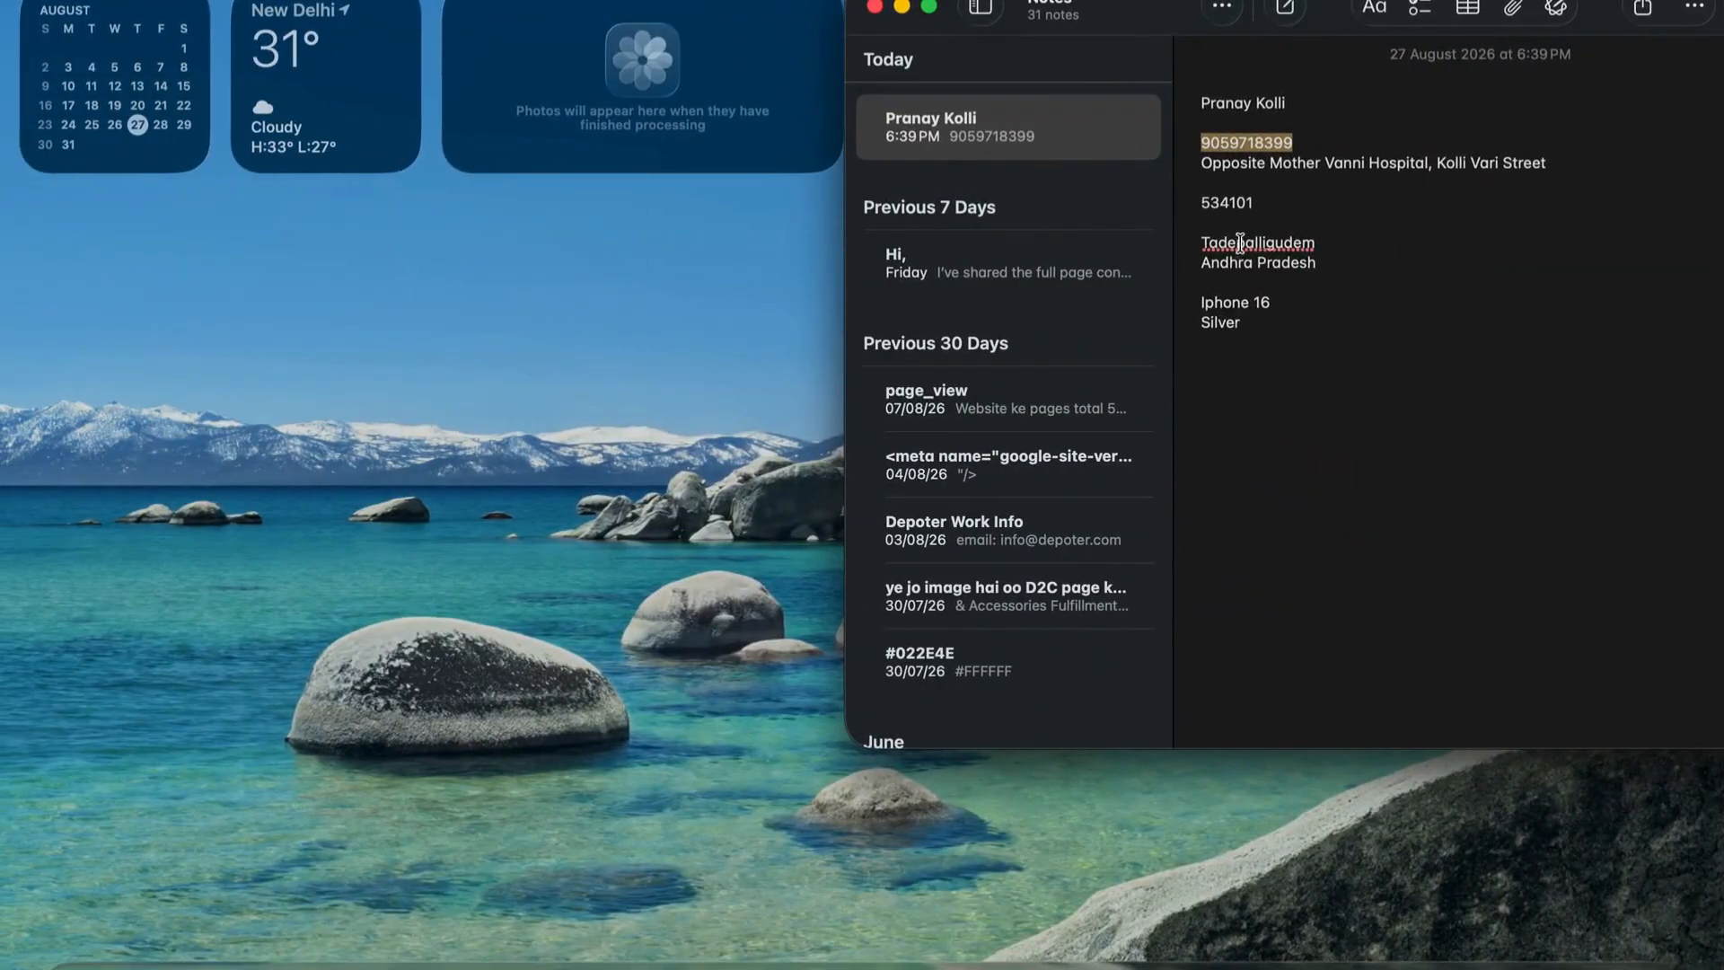
# - Copy the delivery address and pincode from the note so city and state fill in
pyautogui.moveTo(1202, 162); pyautogui.dragTo(1523, 168)
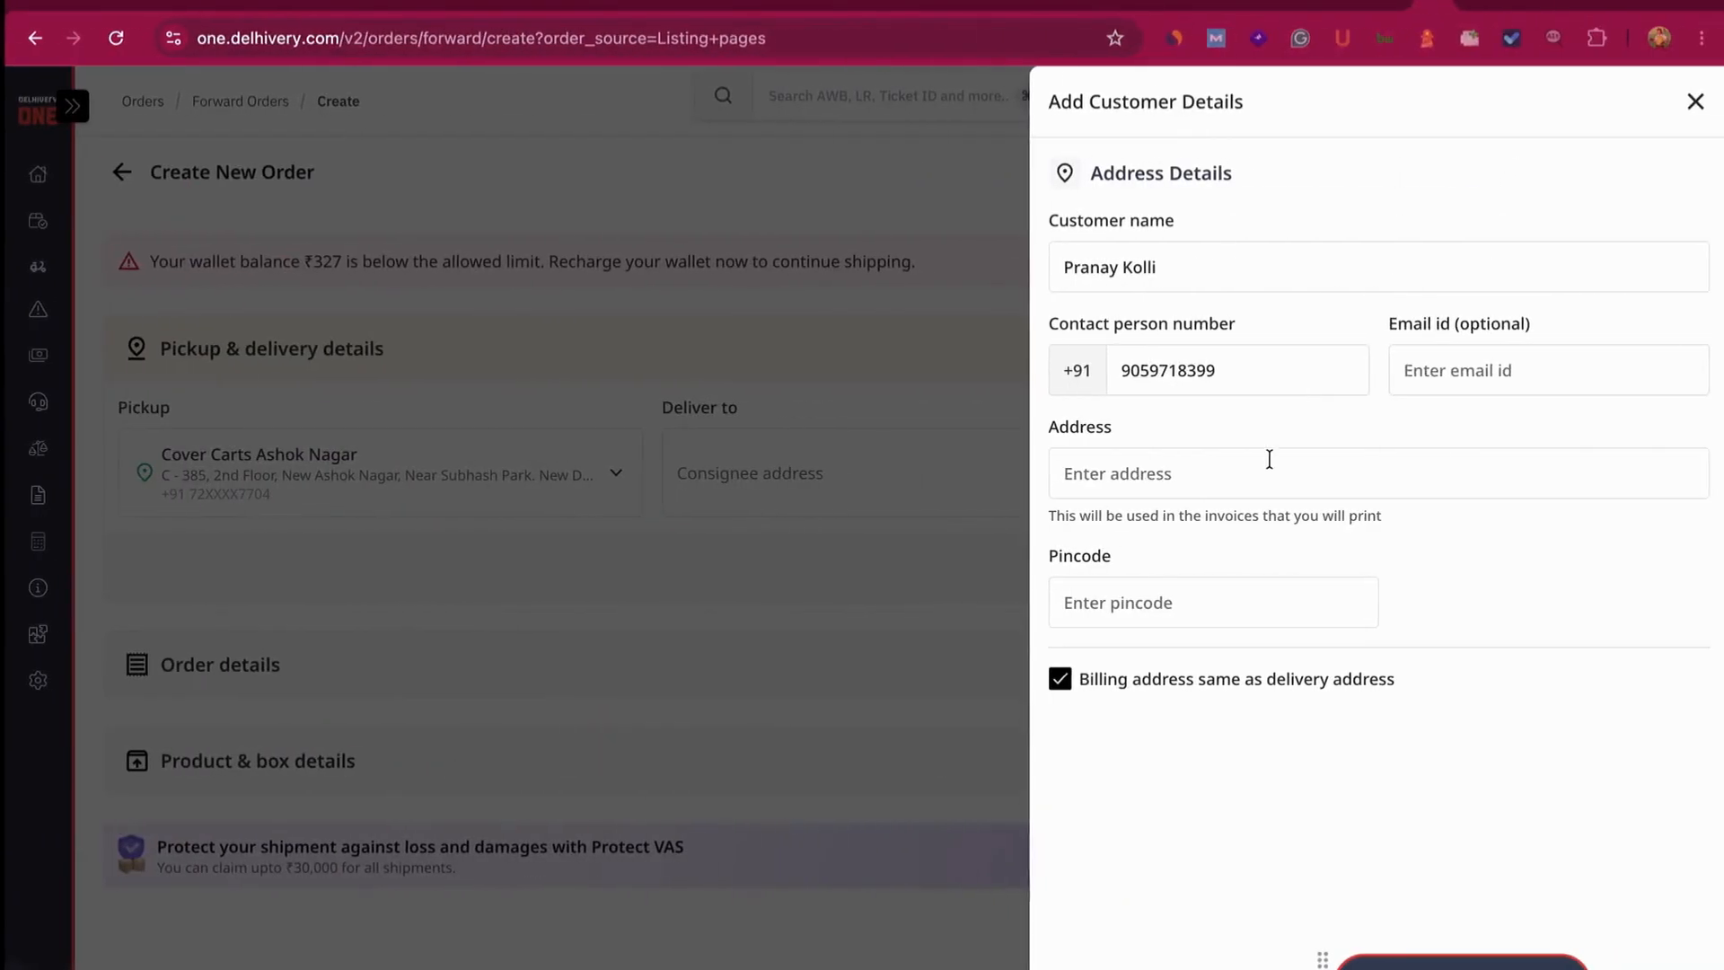
pyautogui.click(1265, 485)
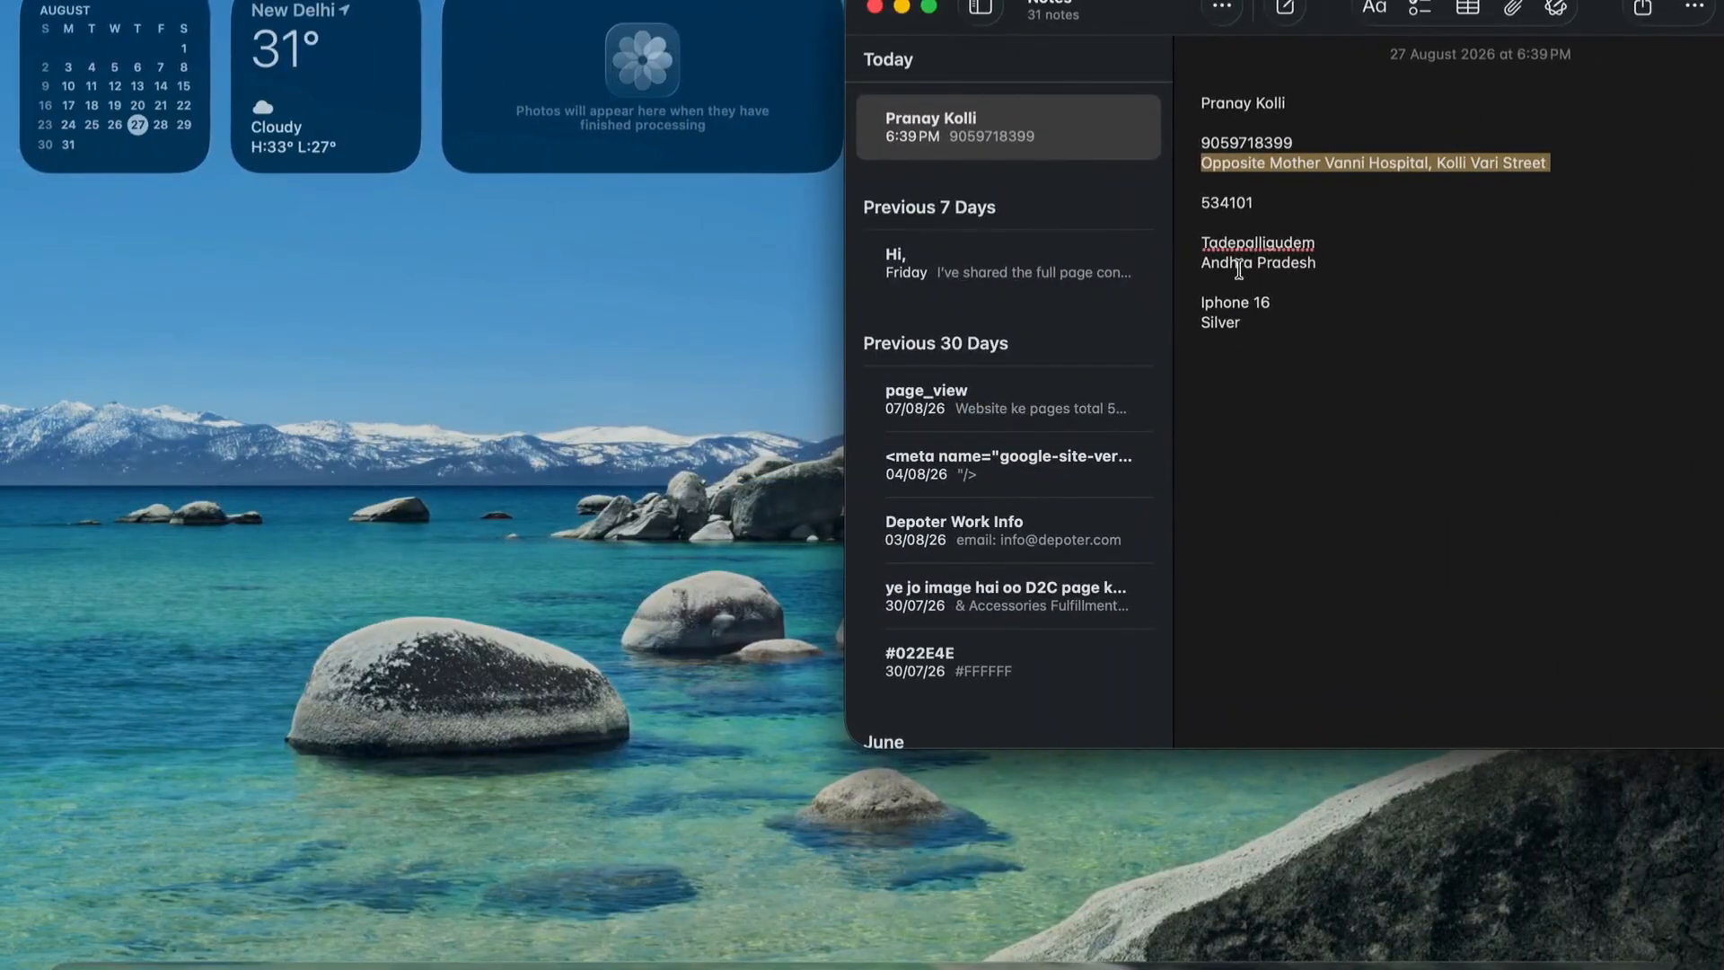
pyautogui.tripleClick(1214, 202)
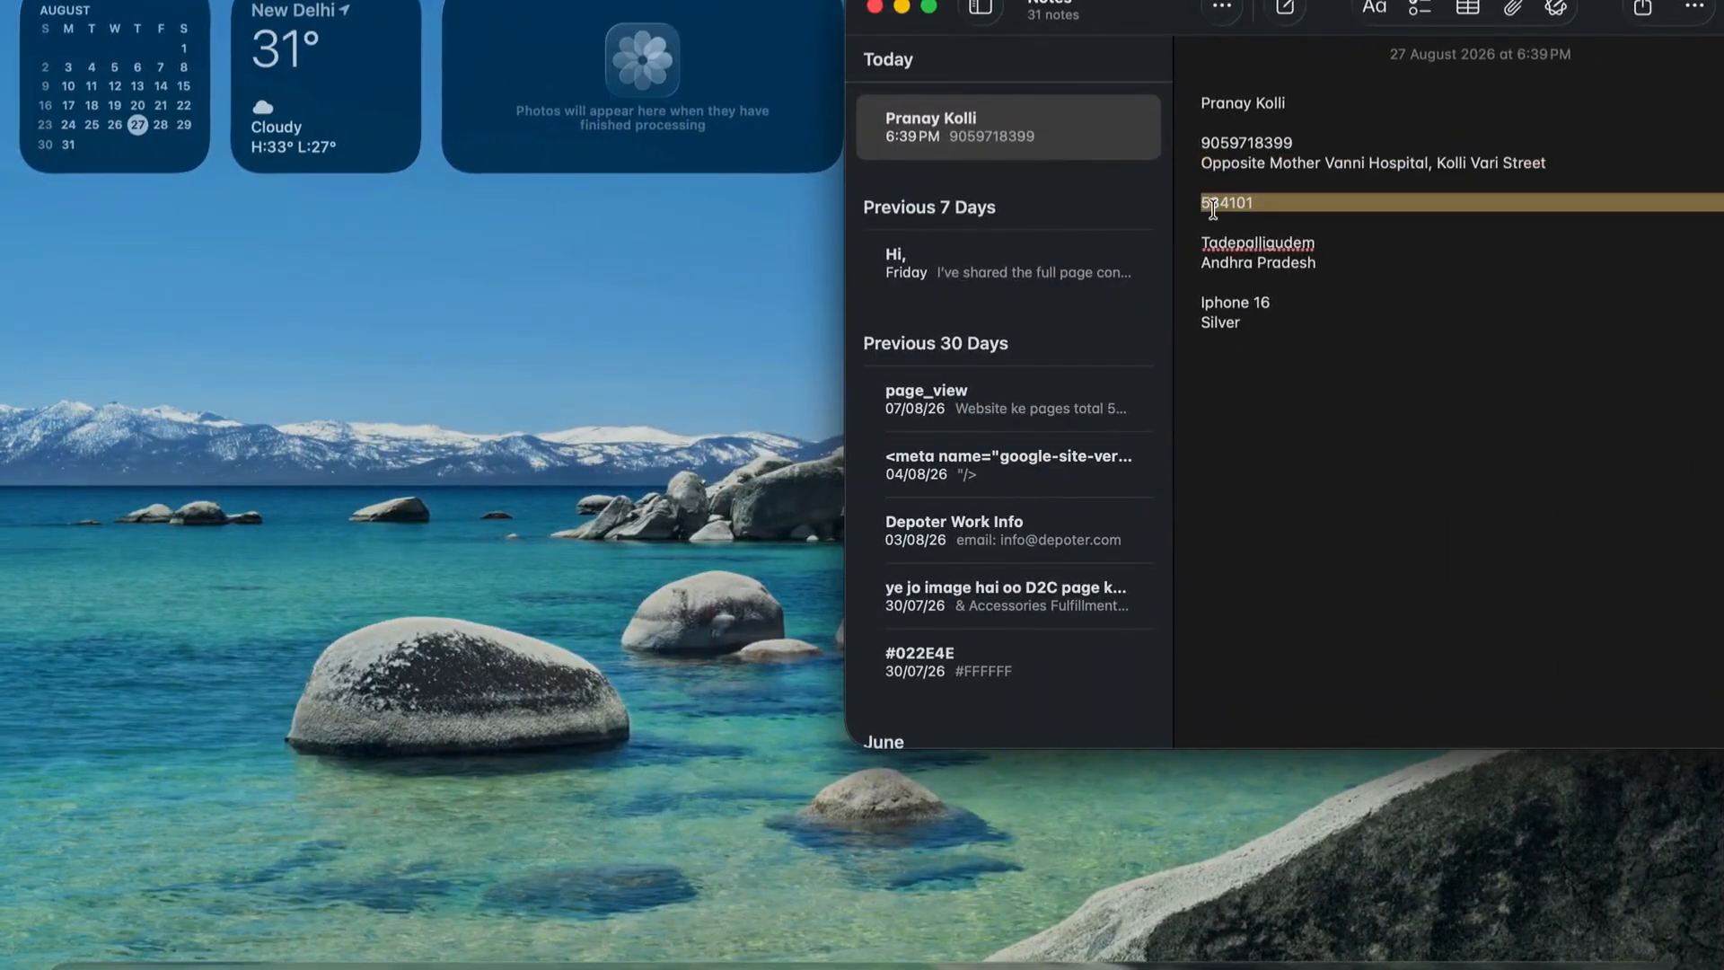
pyautogui.click(1201, 201)
pyautogui.moveTo(1194, 199); pyautogui.dragTo(1303, 198)
pyautogui.press('super+c')
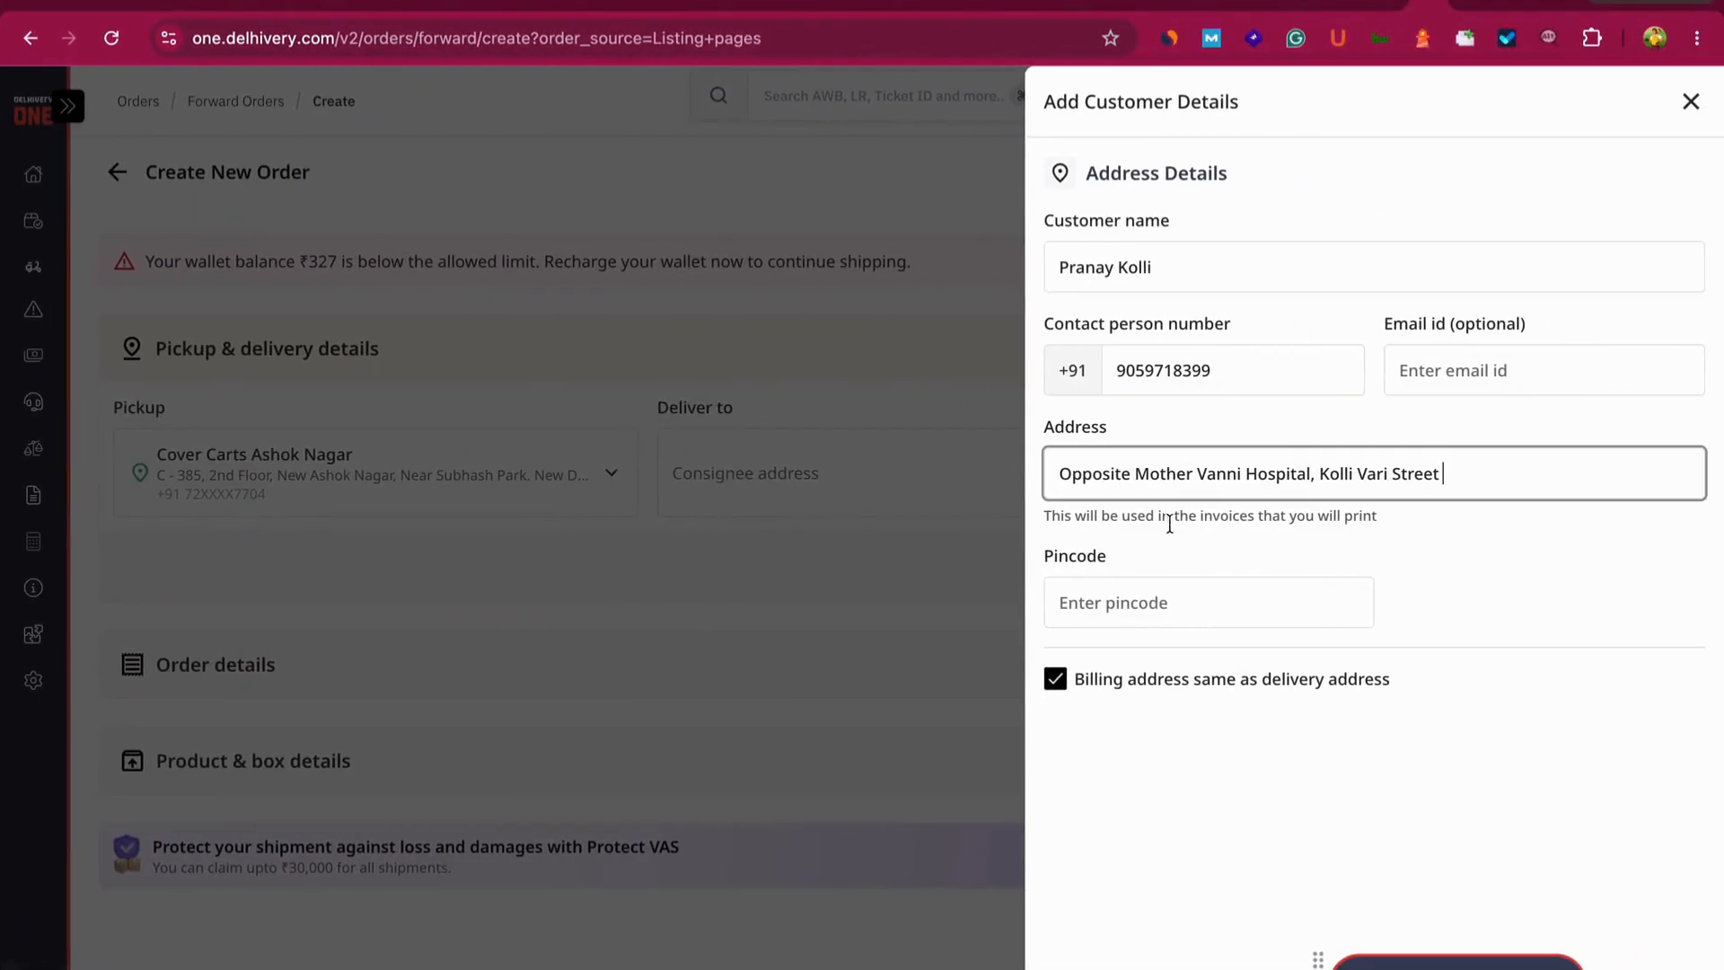
pyautogui.click(1158, 601)
pyautogui.press('super+v')
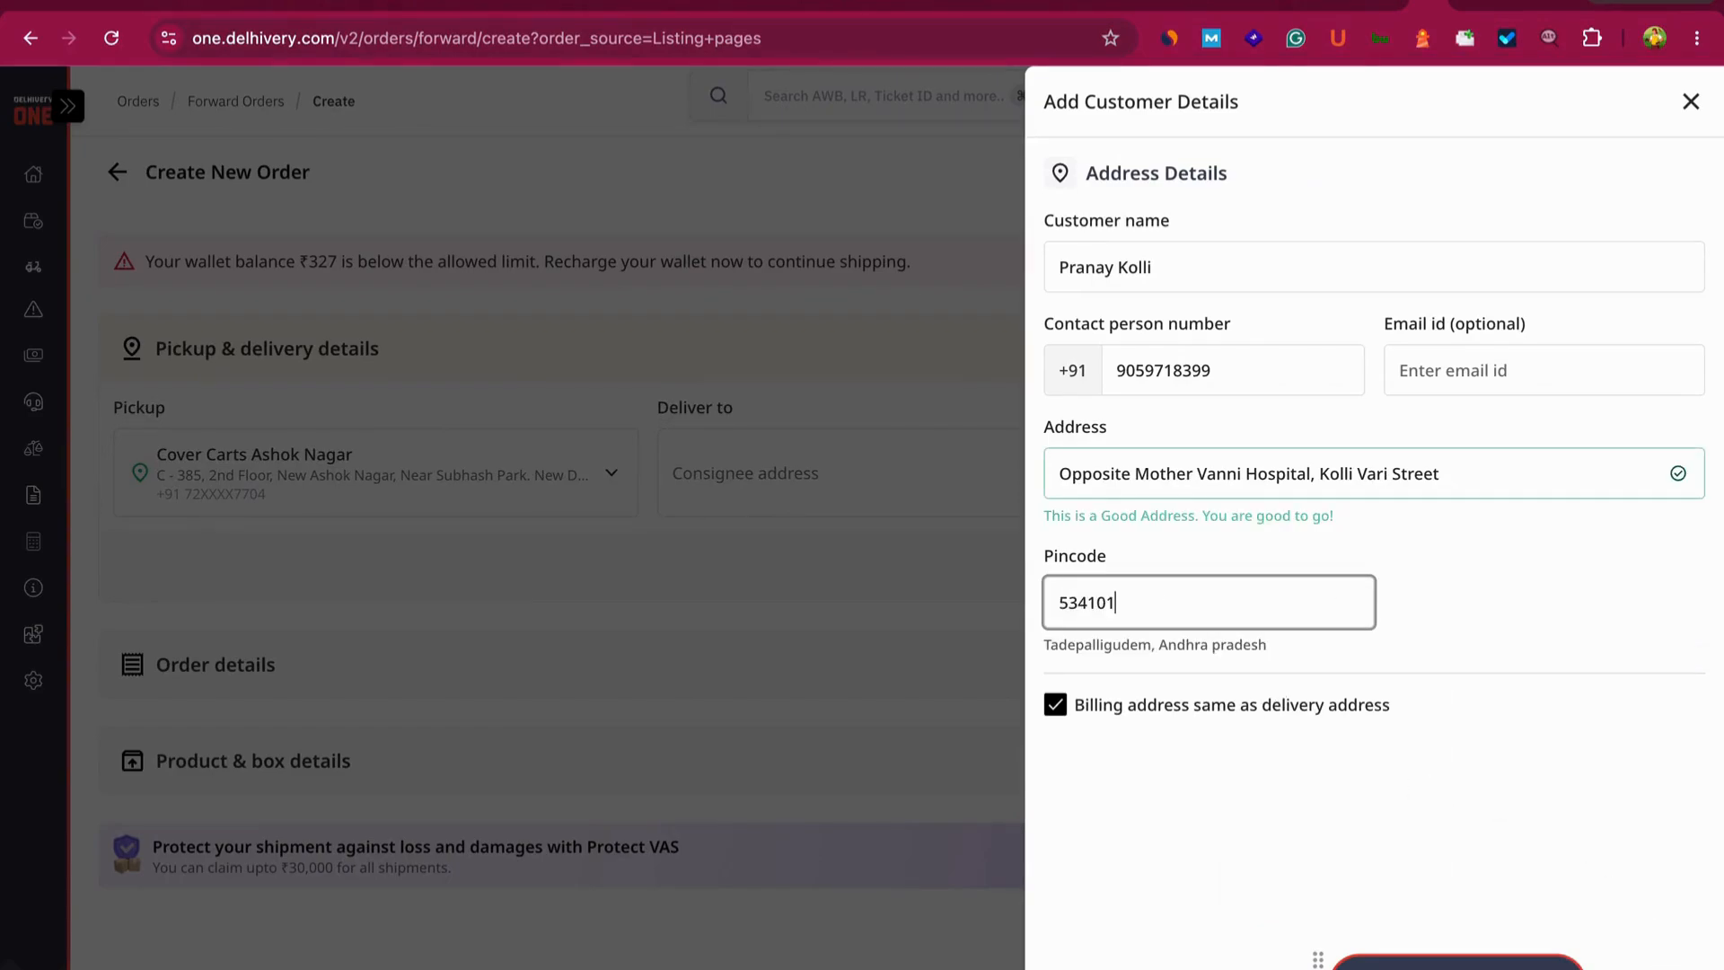
# - Save the customer's details and proceed past the pickup and delivery step
pyautogui.click(1517, 962)
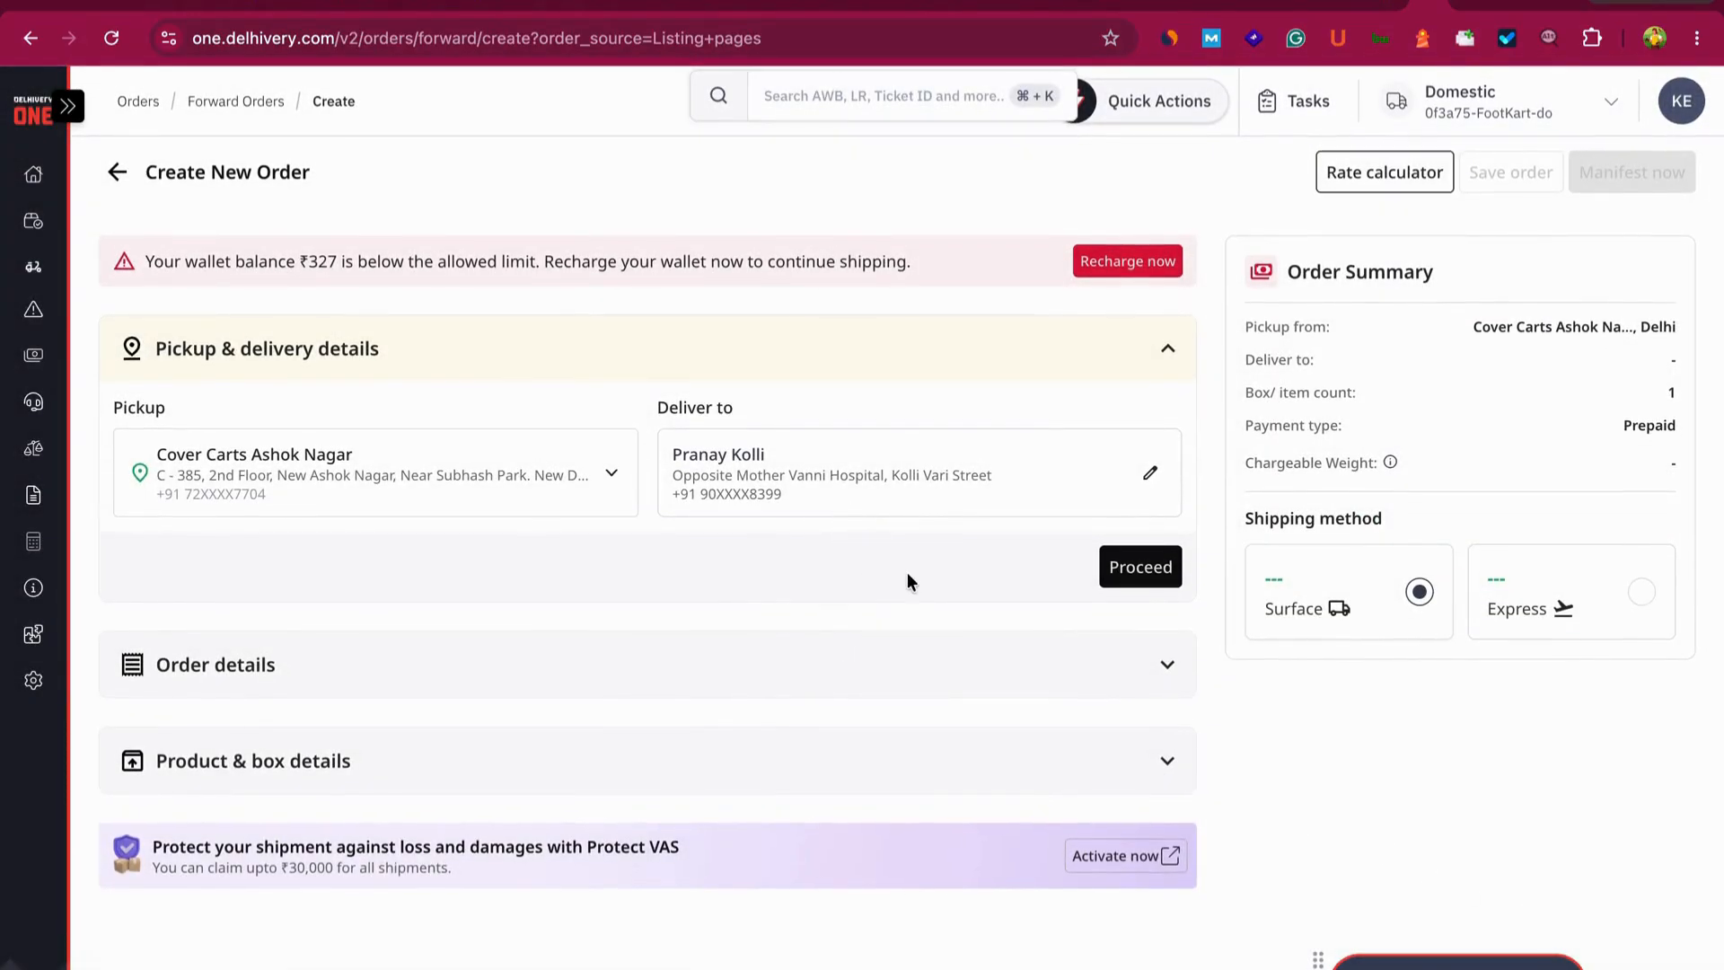
pyautogui.click(1138, 566)
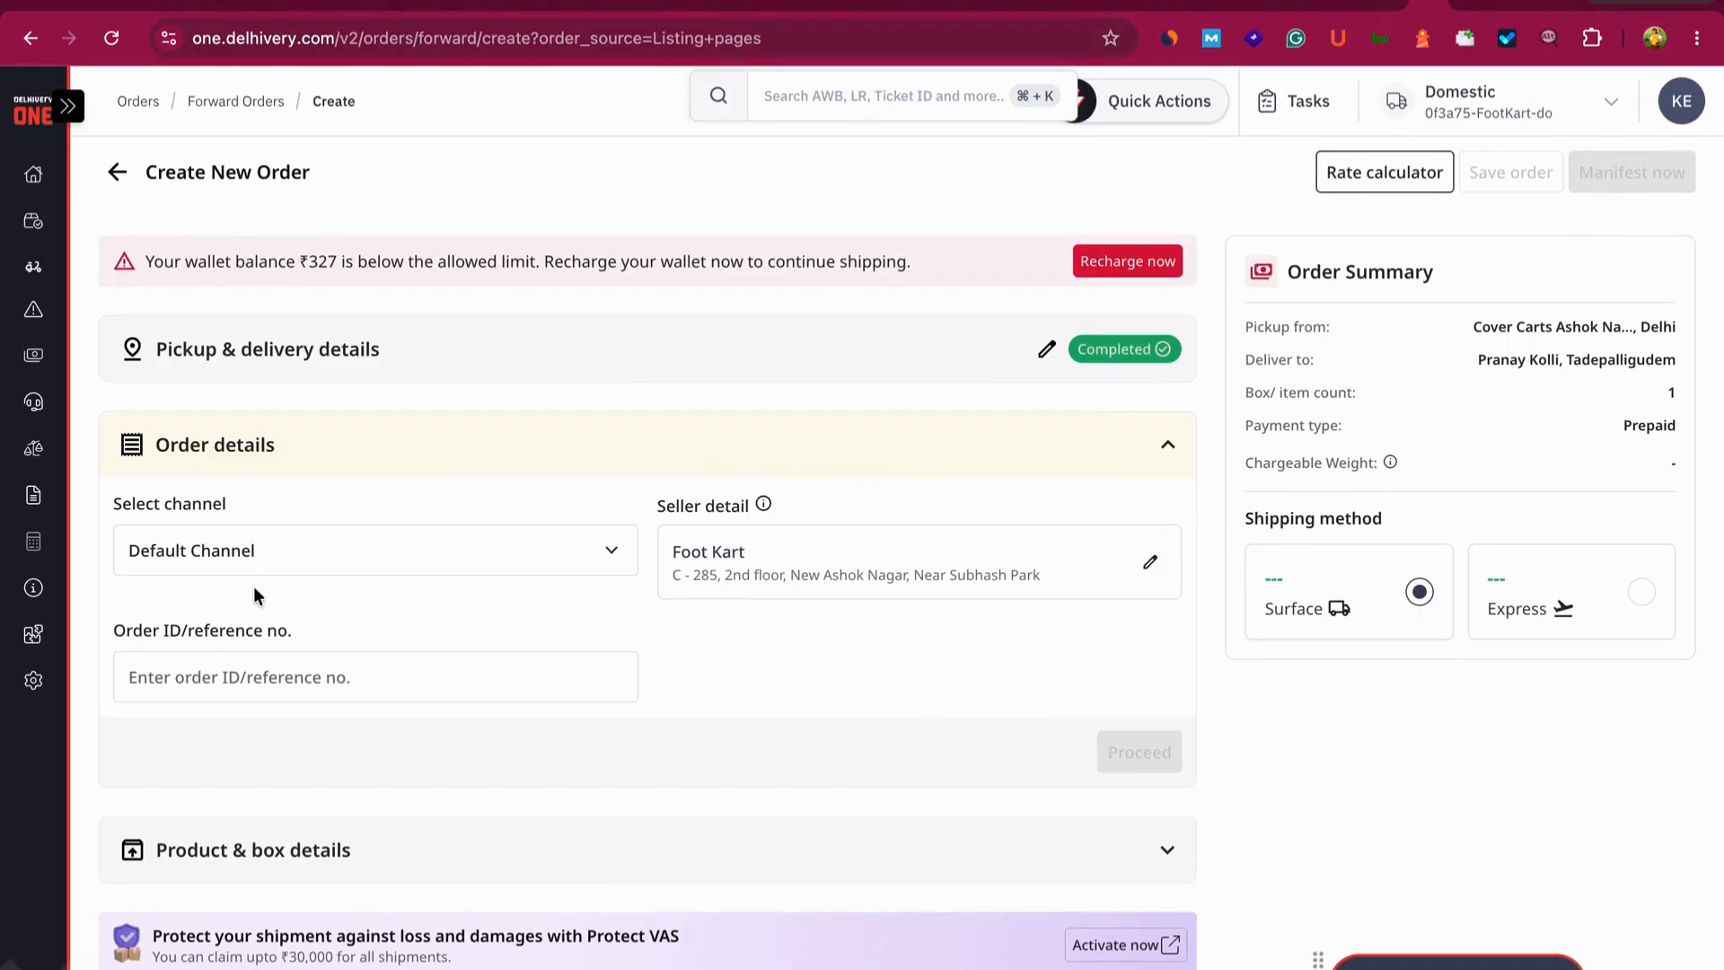
# - Keep Default Channel, enter the order reference, and proceed to product details
pyautogui.click(266, 552)
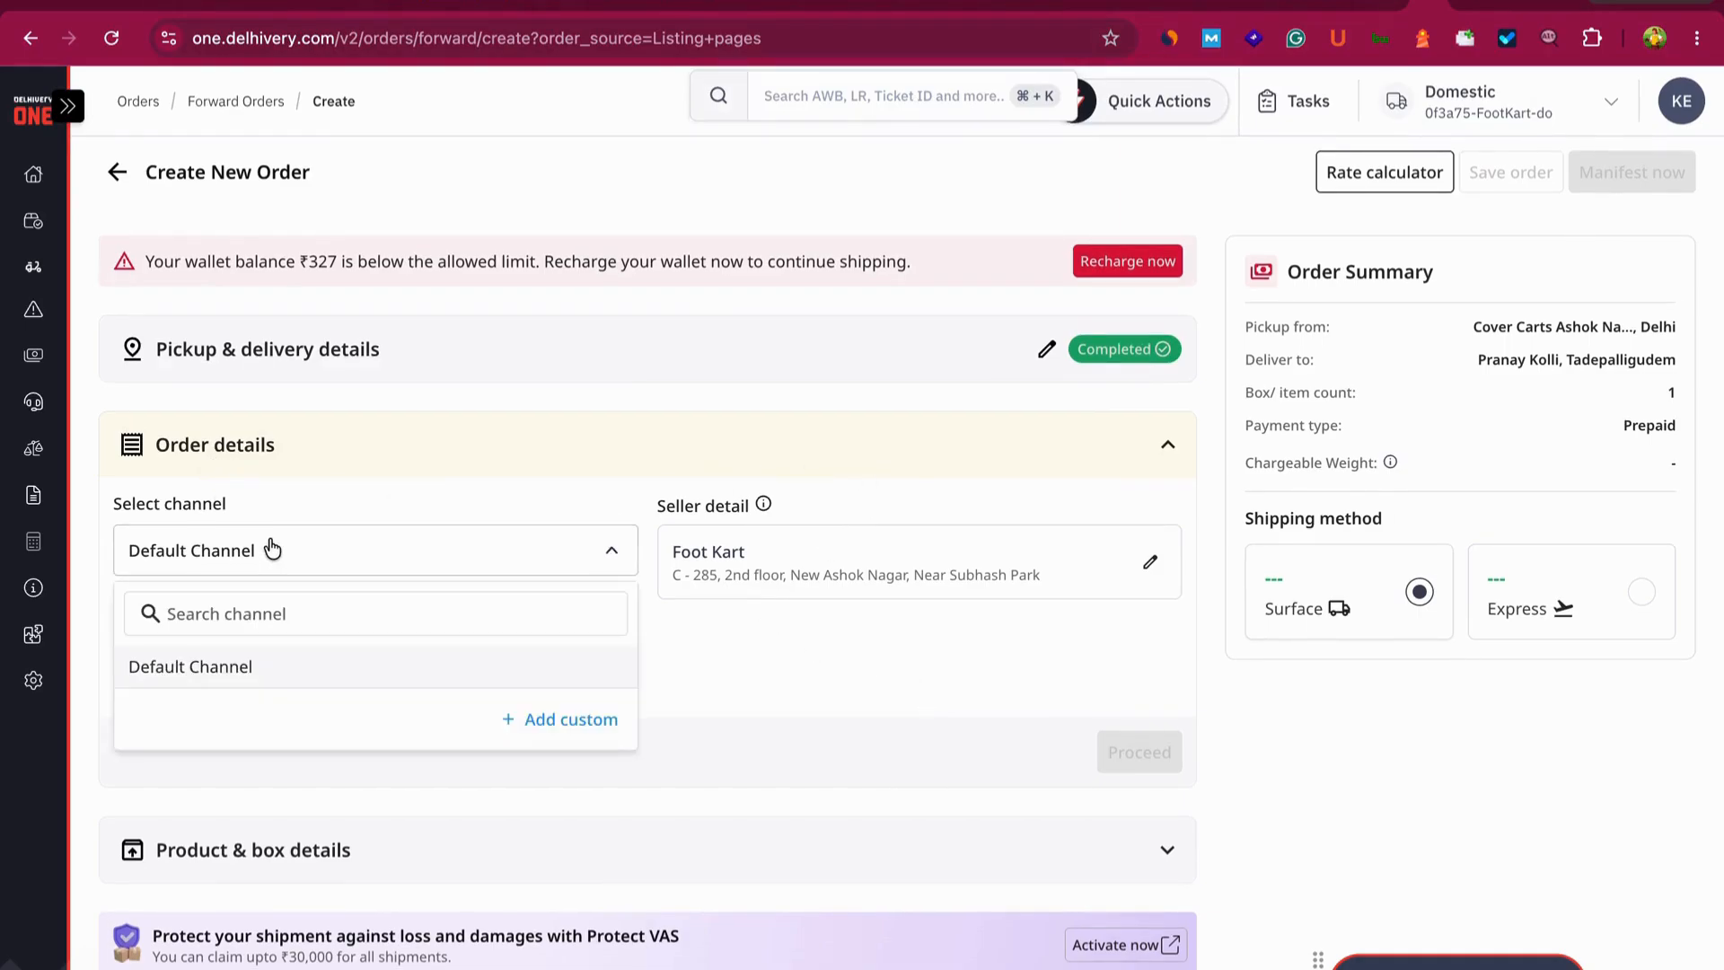
pyautogui.click(239, 664)
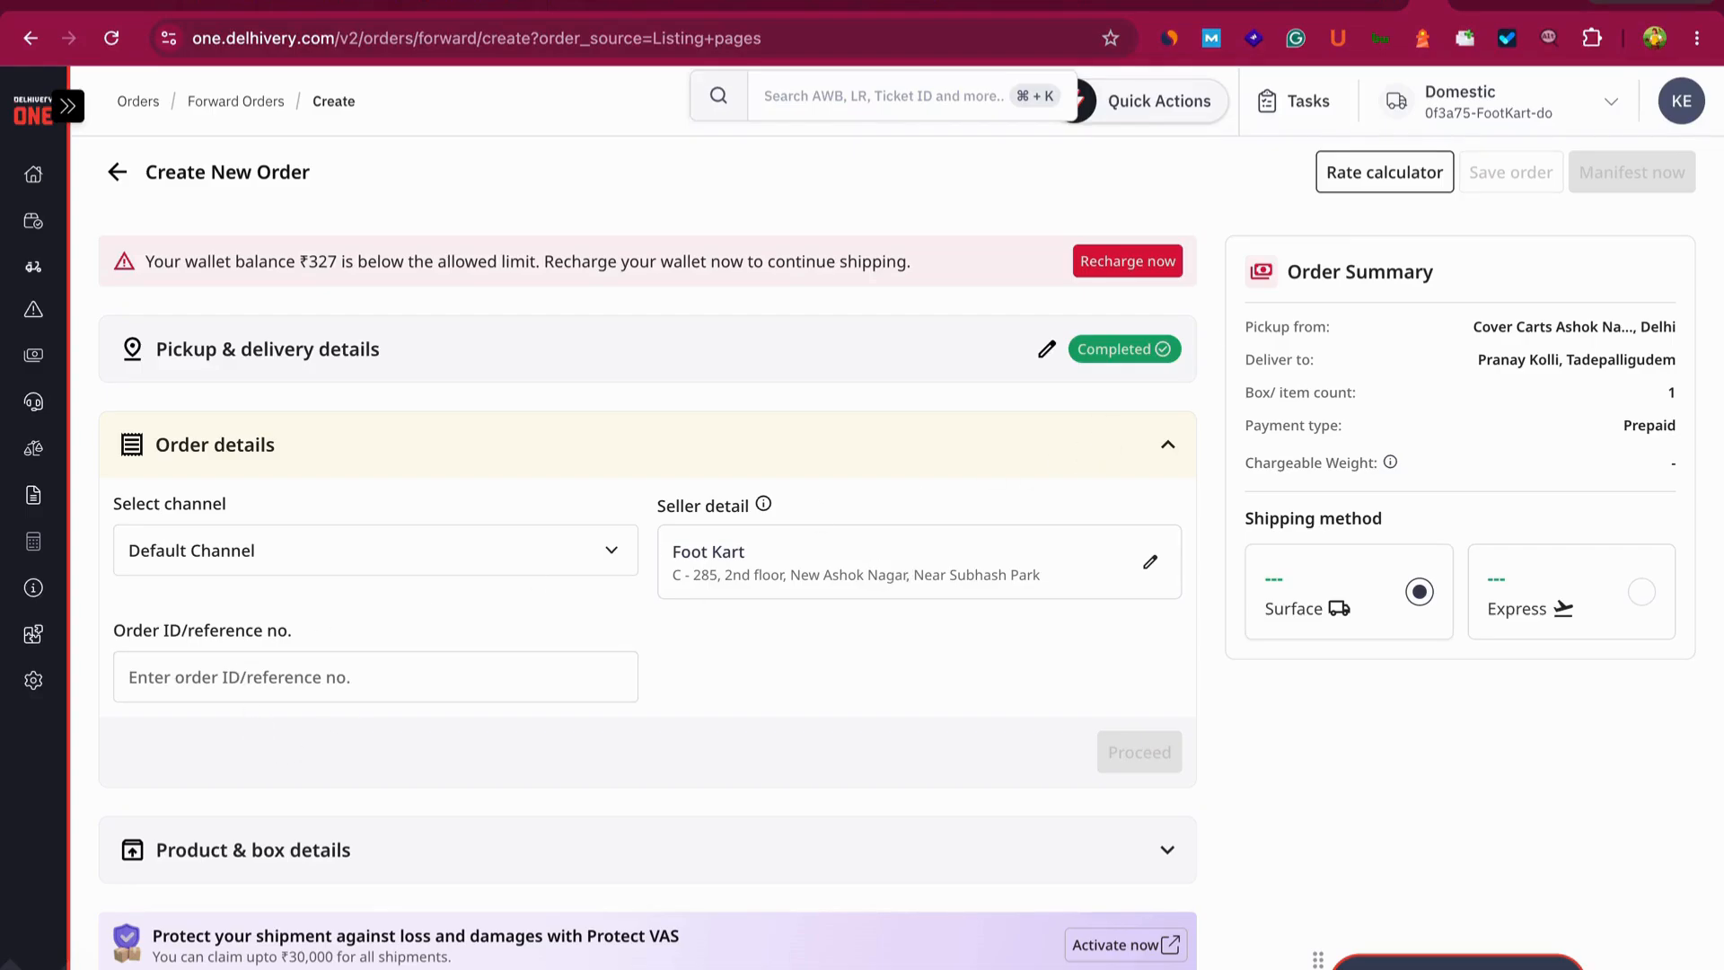
pyautogui.click(328, 672)
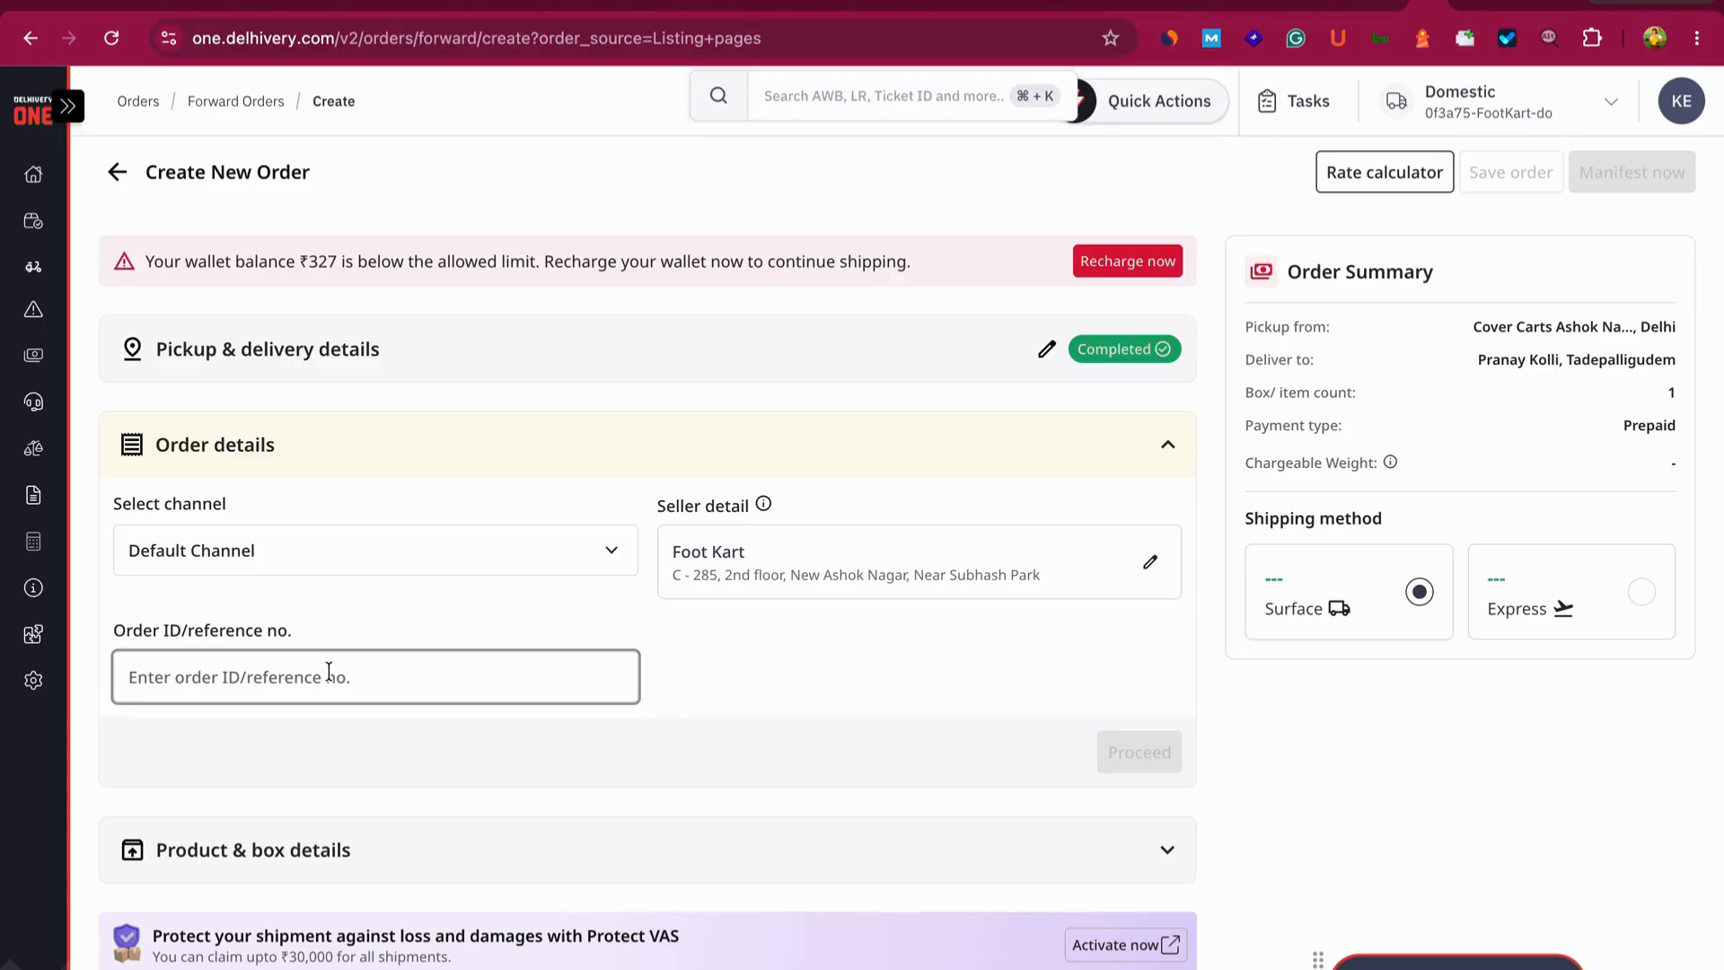
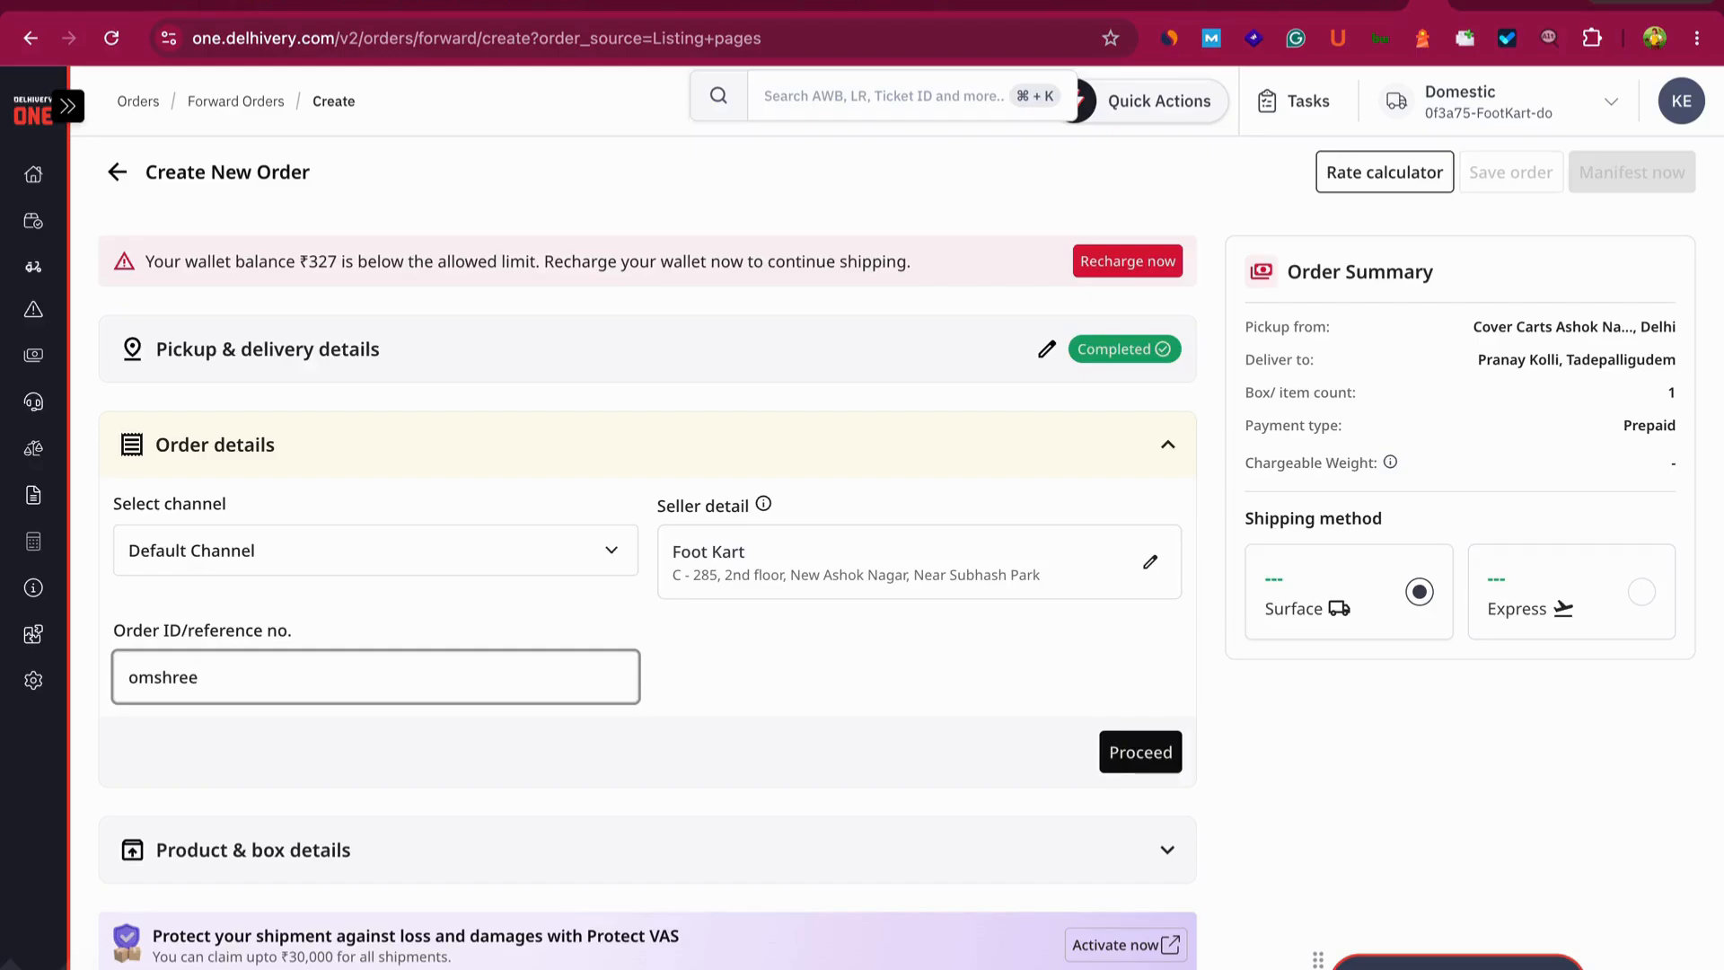
pyautogui.press('super+a')
pyautogui.hotkey('ctrl', 'c')
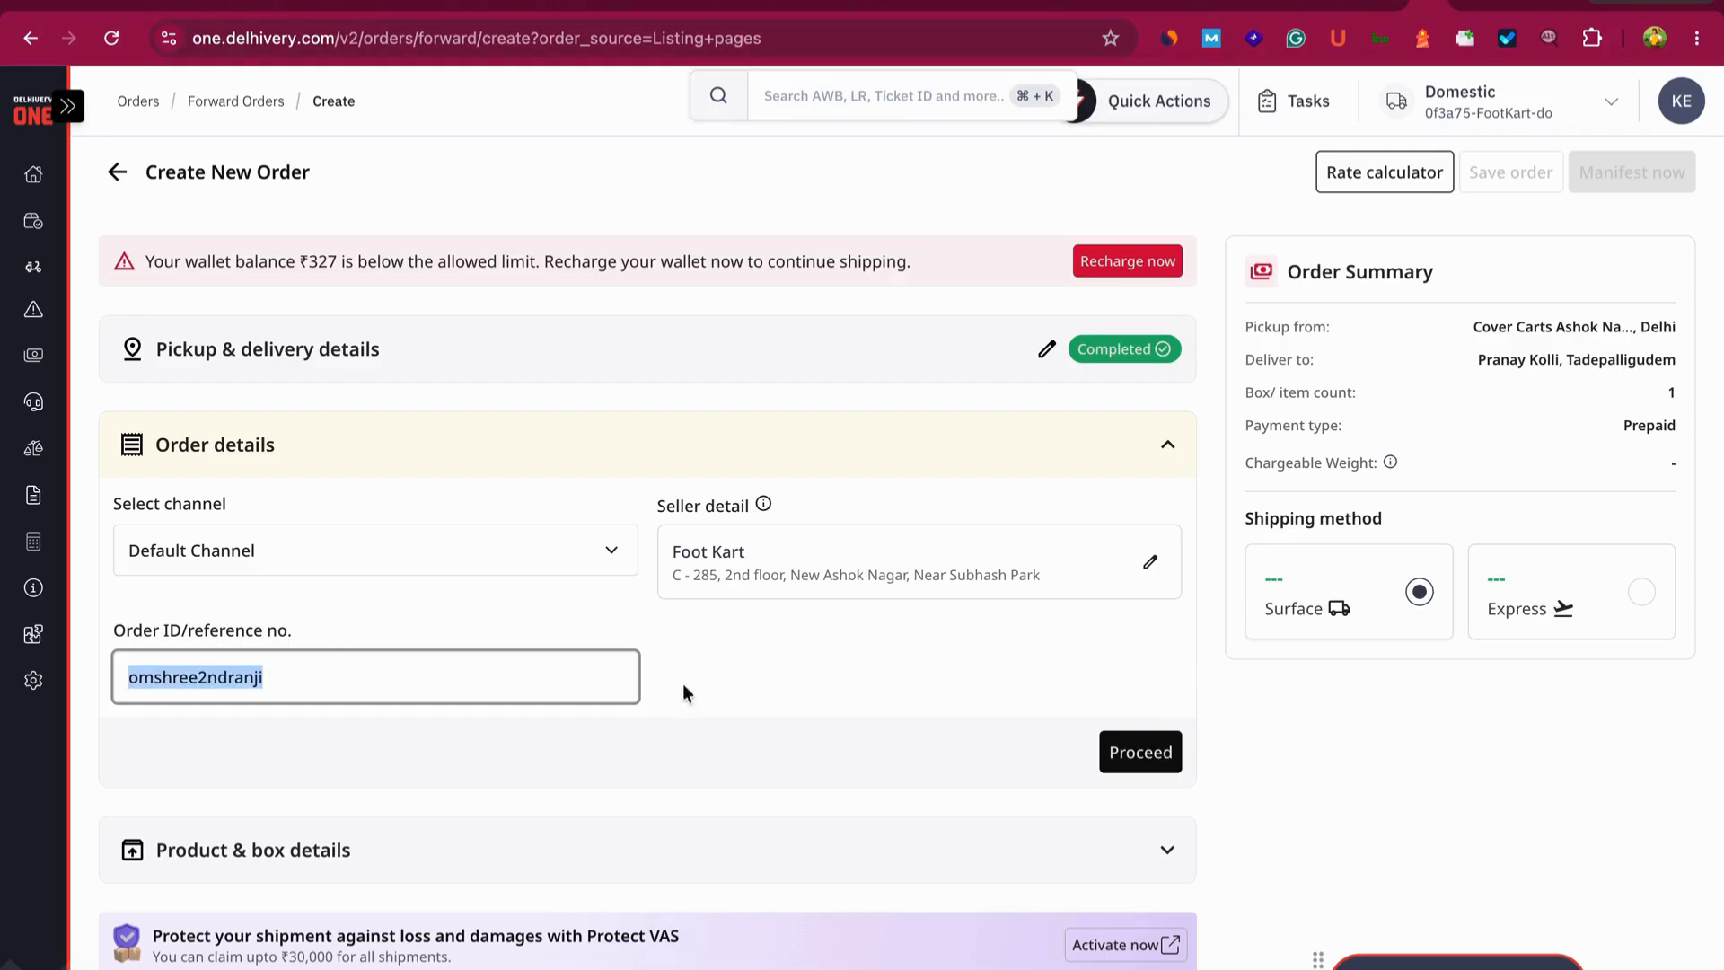
pyautogui.click(745, 664)
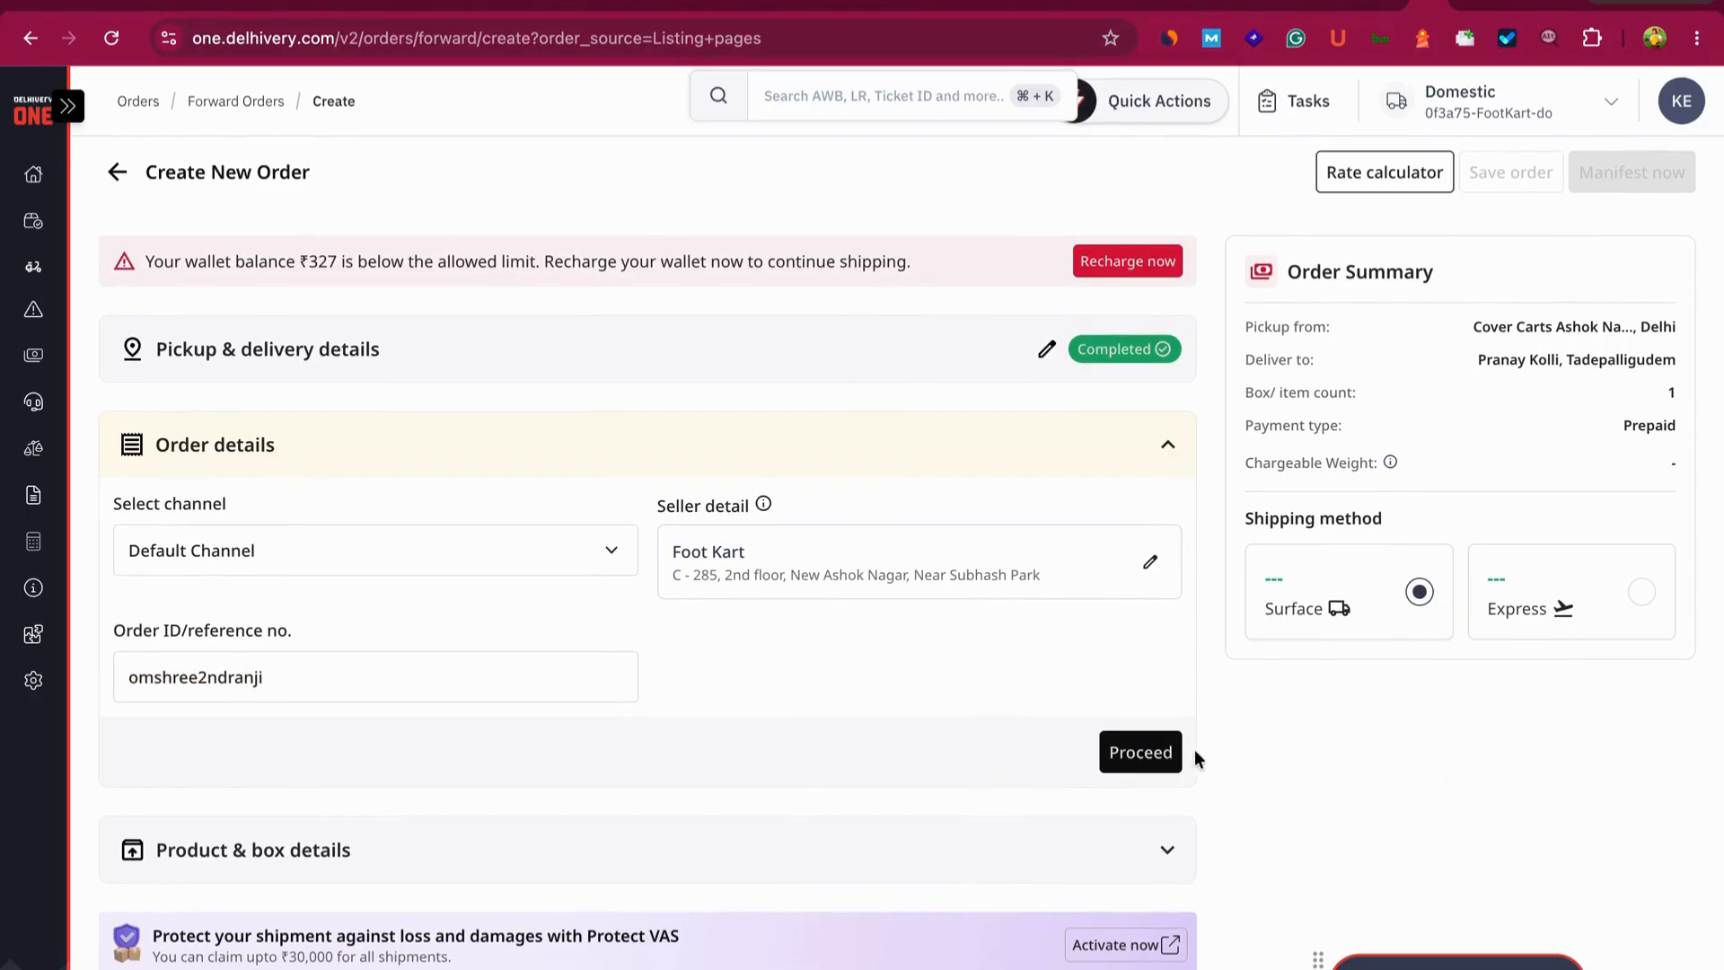
pyautogui.click(1141, 751)
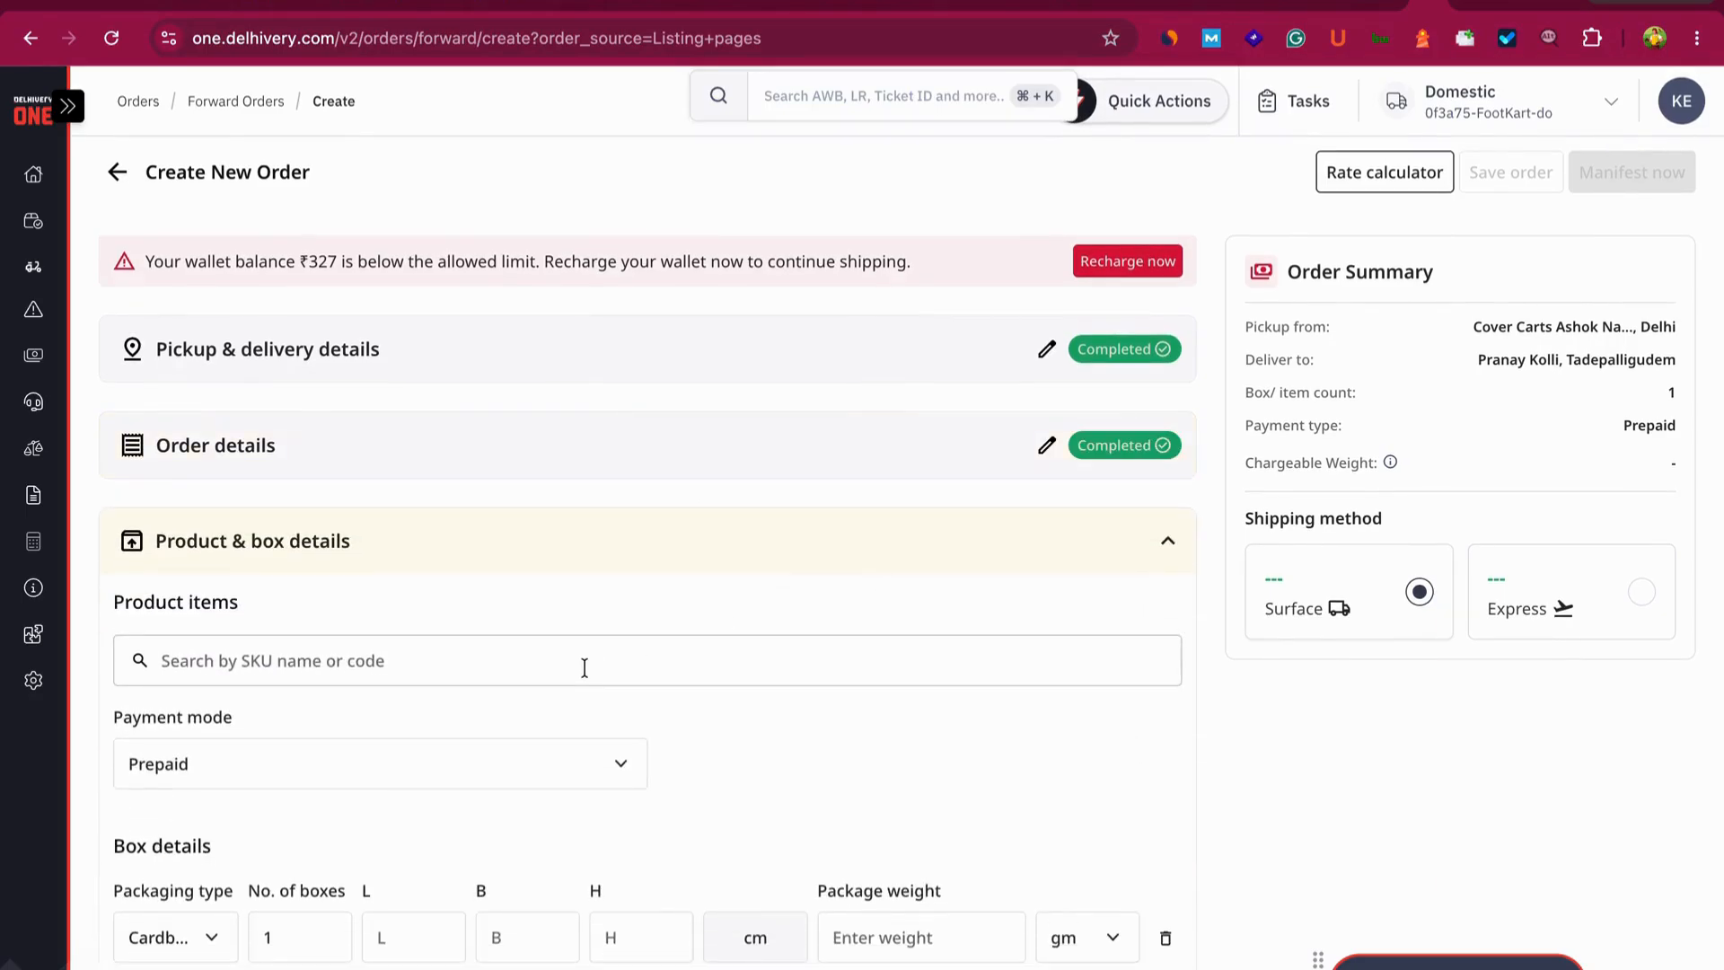
# - From the saved products dropdown, choose Add new item to open the Add Item form
pyautogui.scroll(-2, 584, 668)
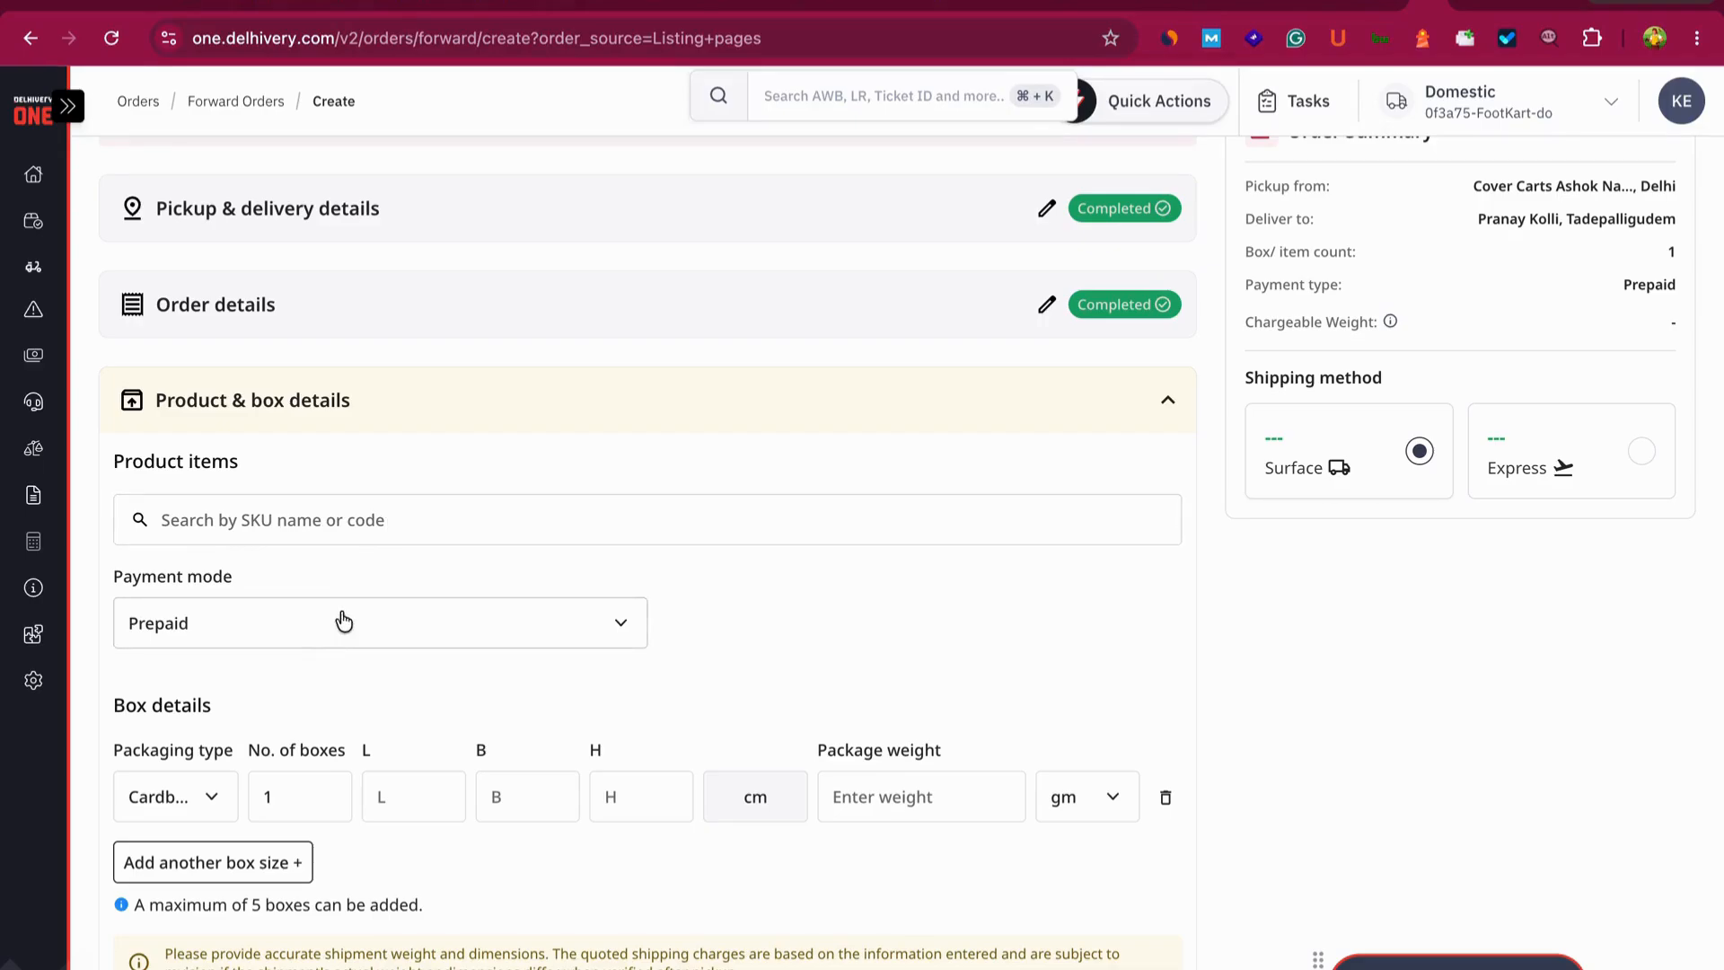
pyautogui.click(441, 507)
pyautogui.click(447, 454)
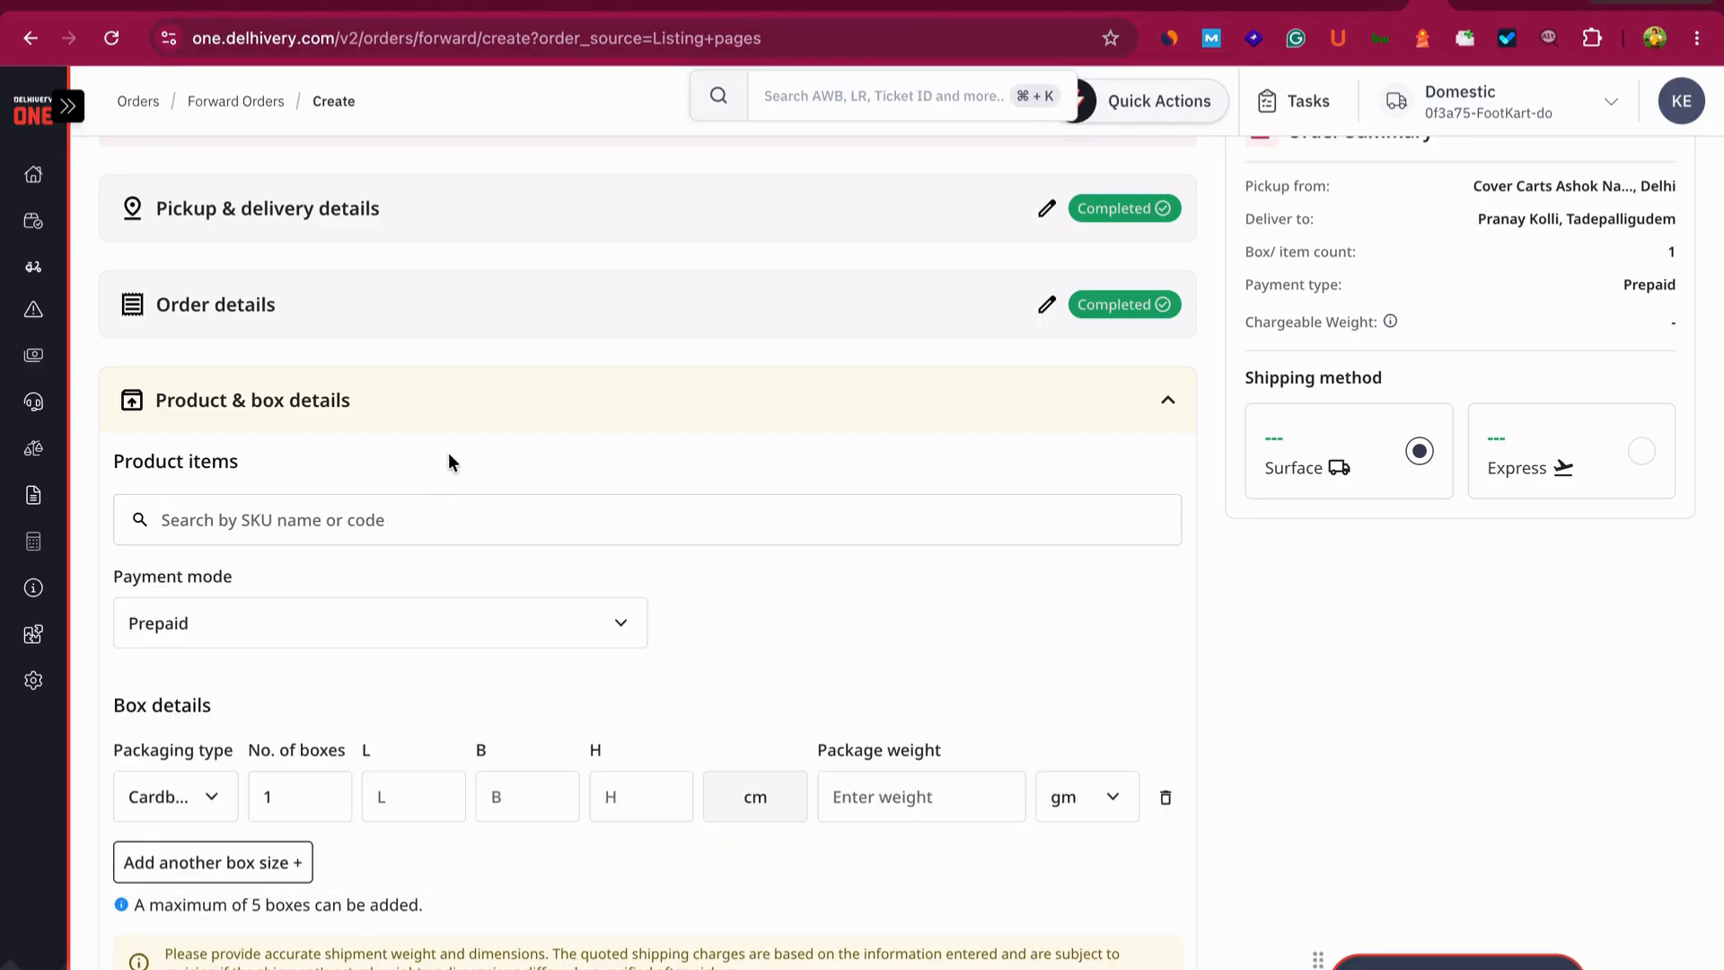
pyautogui.click(420, 509)
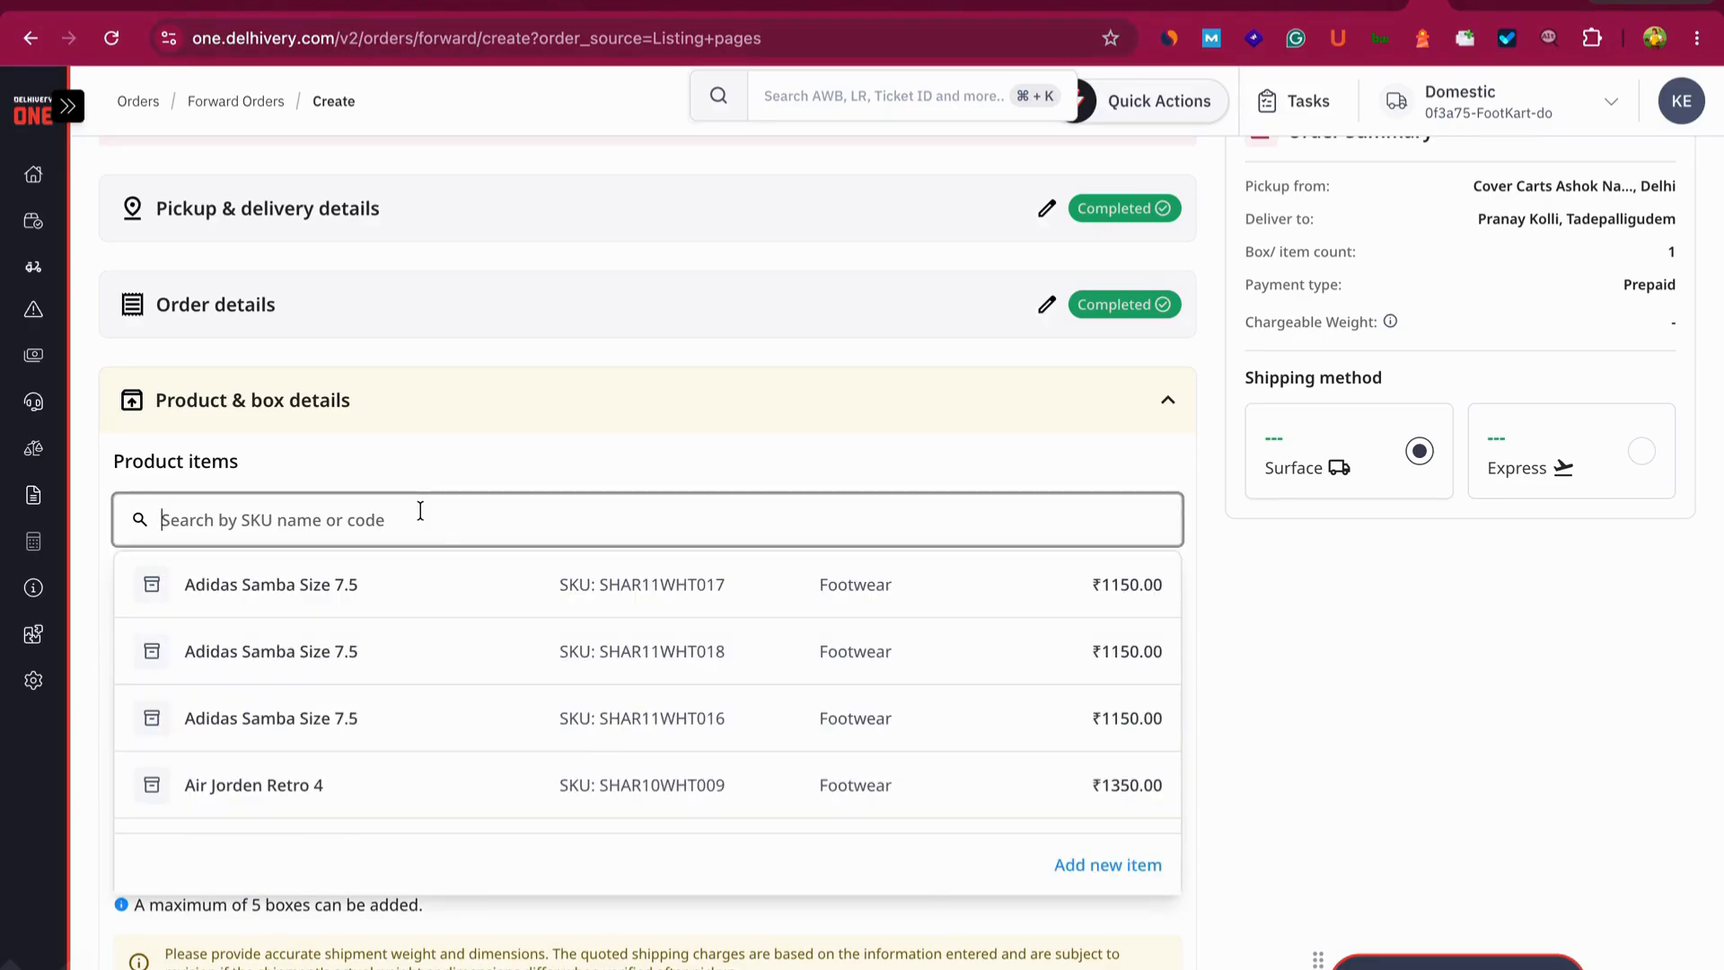
pyautogui.click(1113, 866)
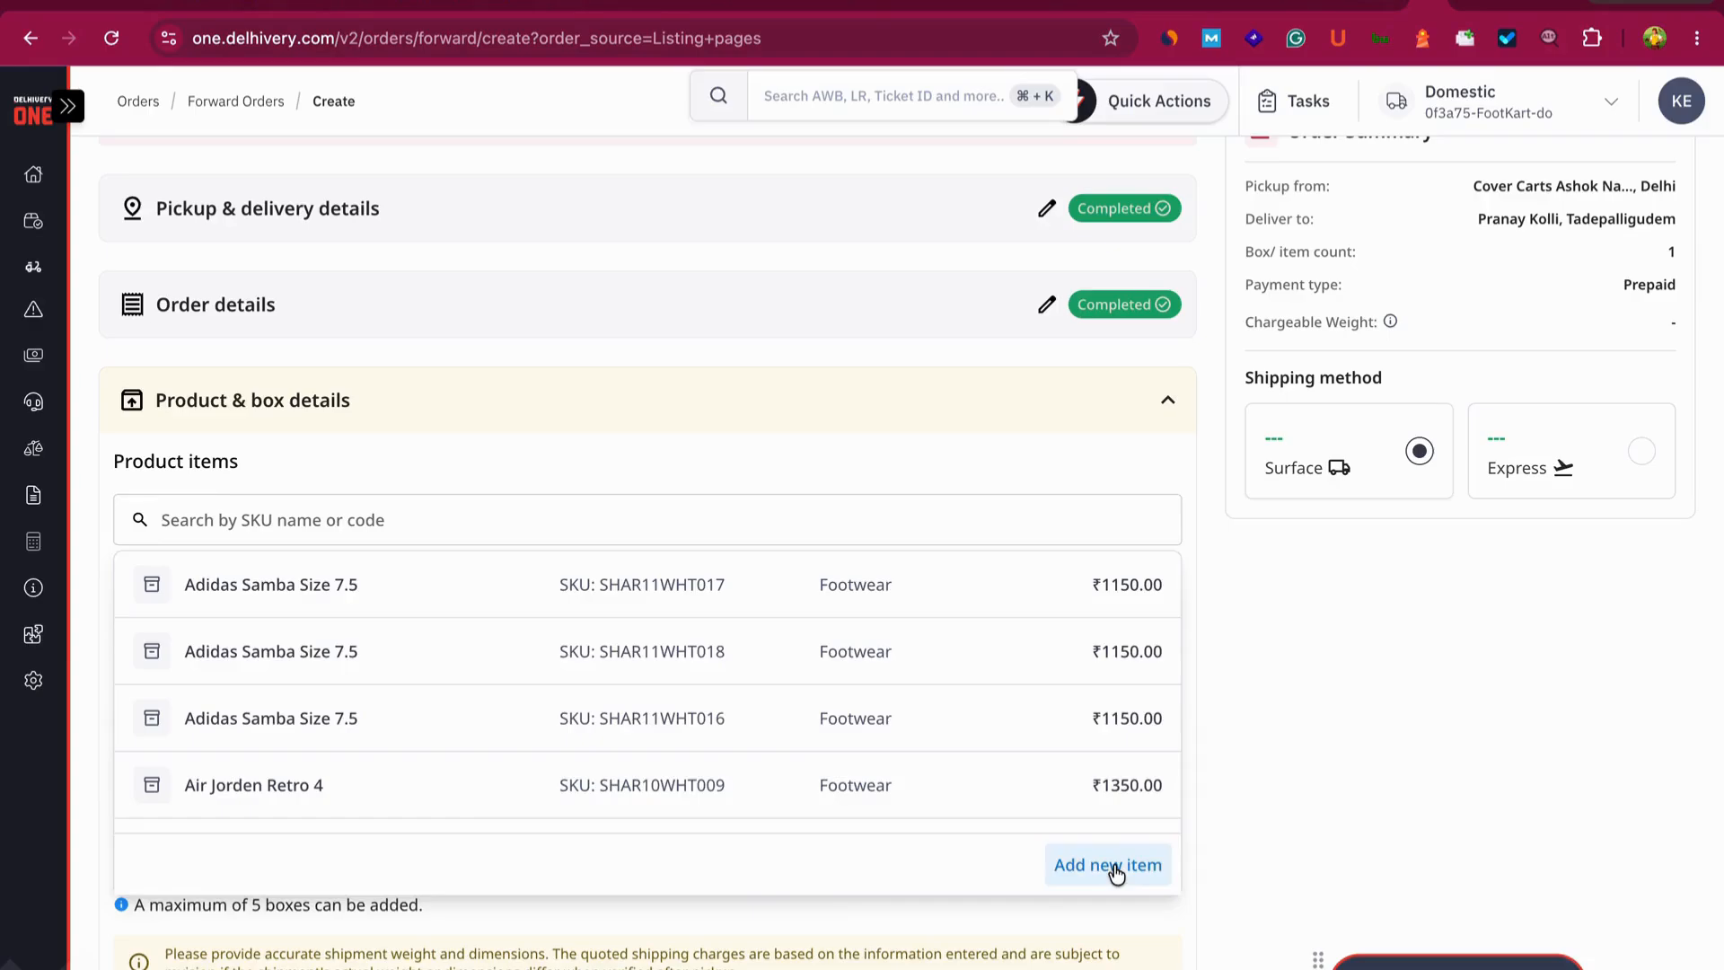
pyautogui.click(1147, 286)
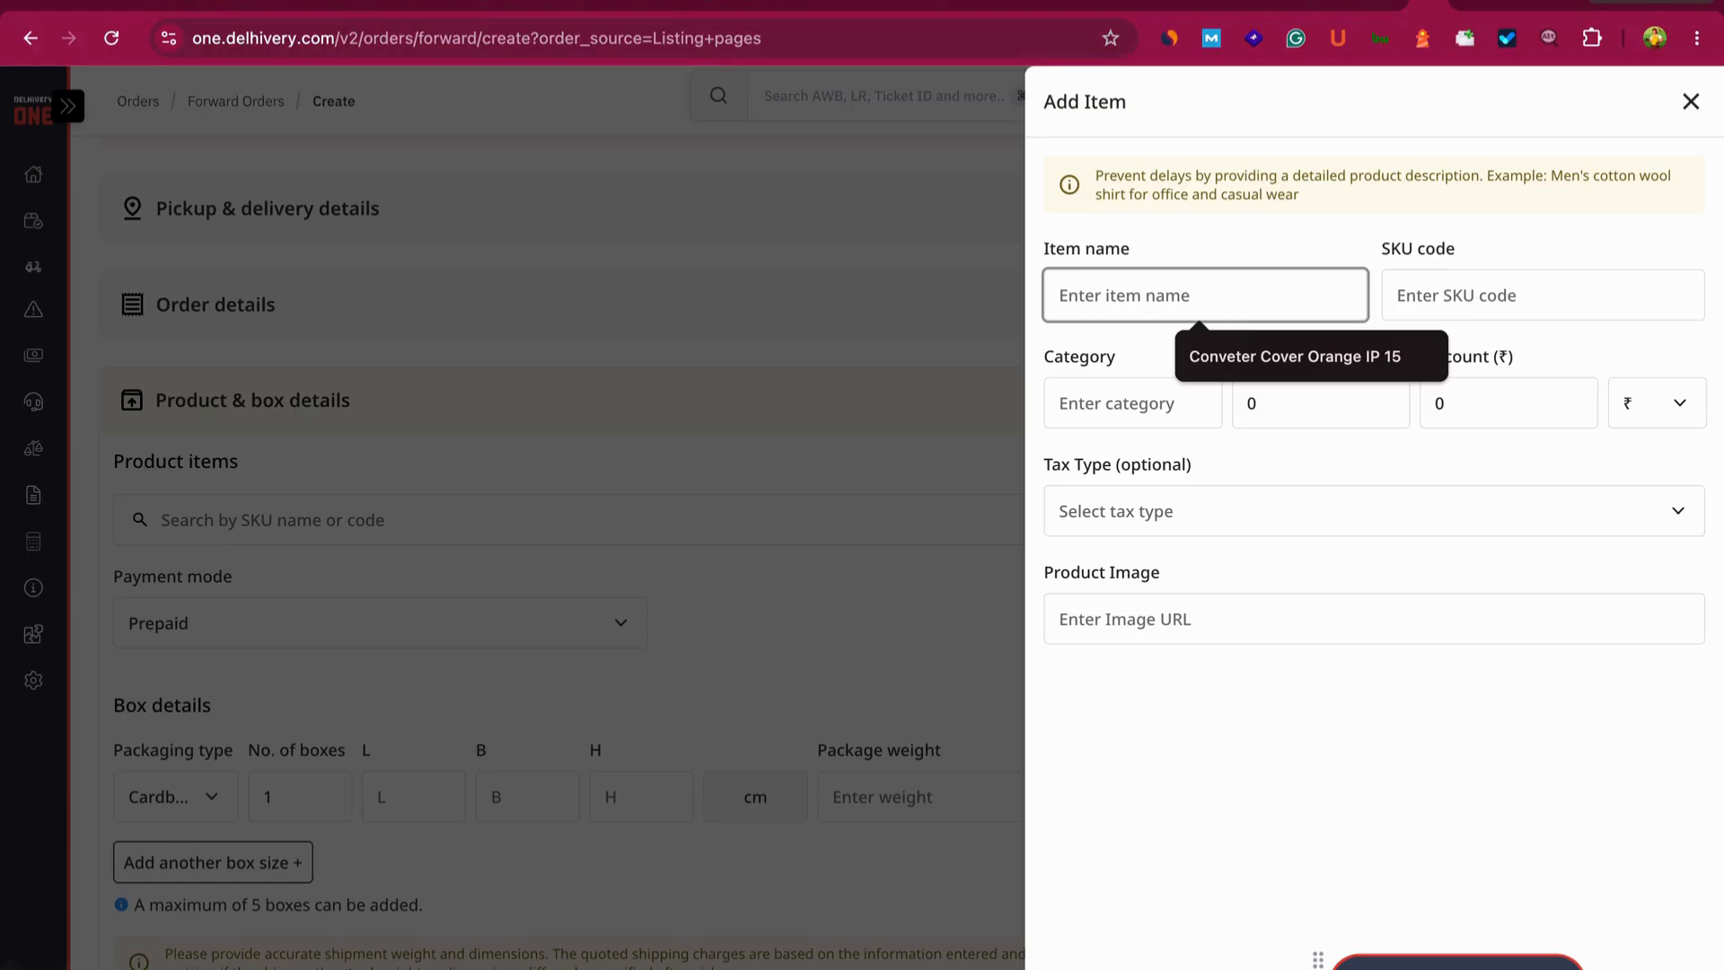
# - Enter the item name 'Converter Bumper sheet Sliver IP 16', correcting typos
pyautogui.write('Bu')
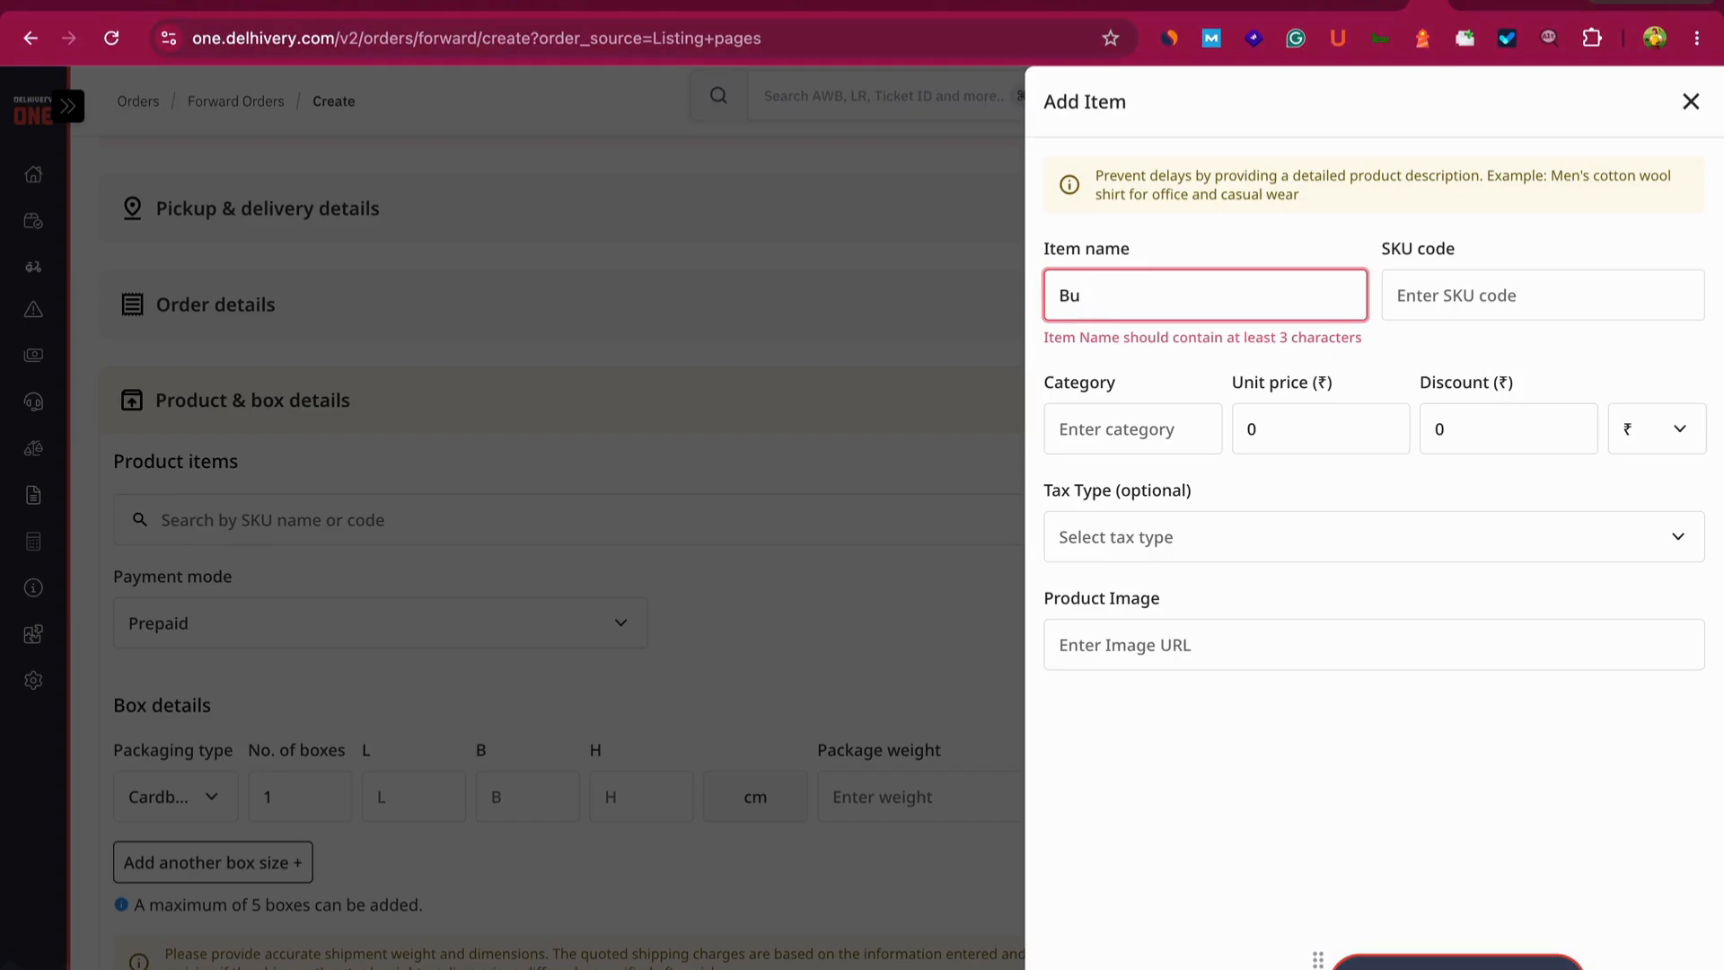
pyautogui.press('BackSpace')
pyautogui.press('BackSpace')
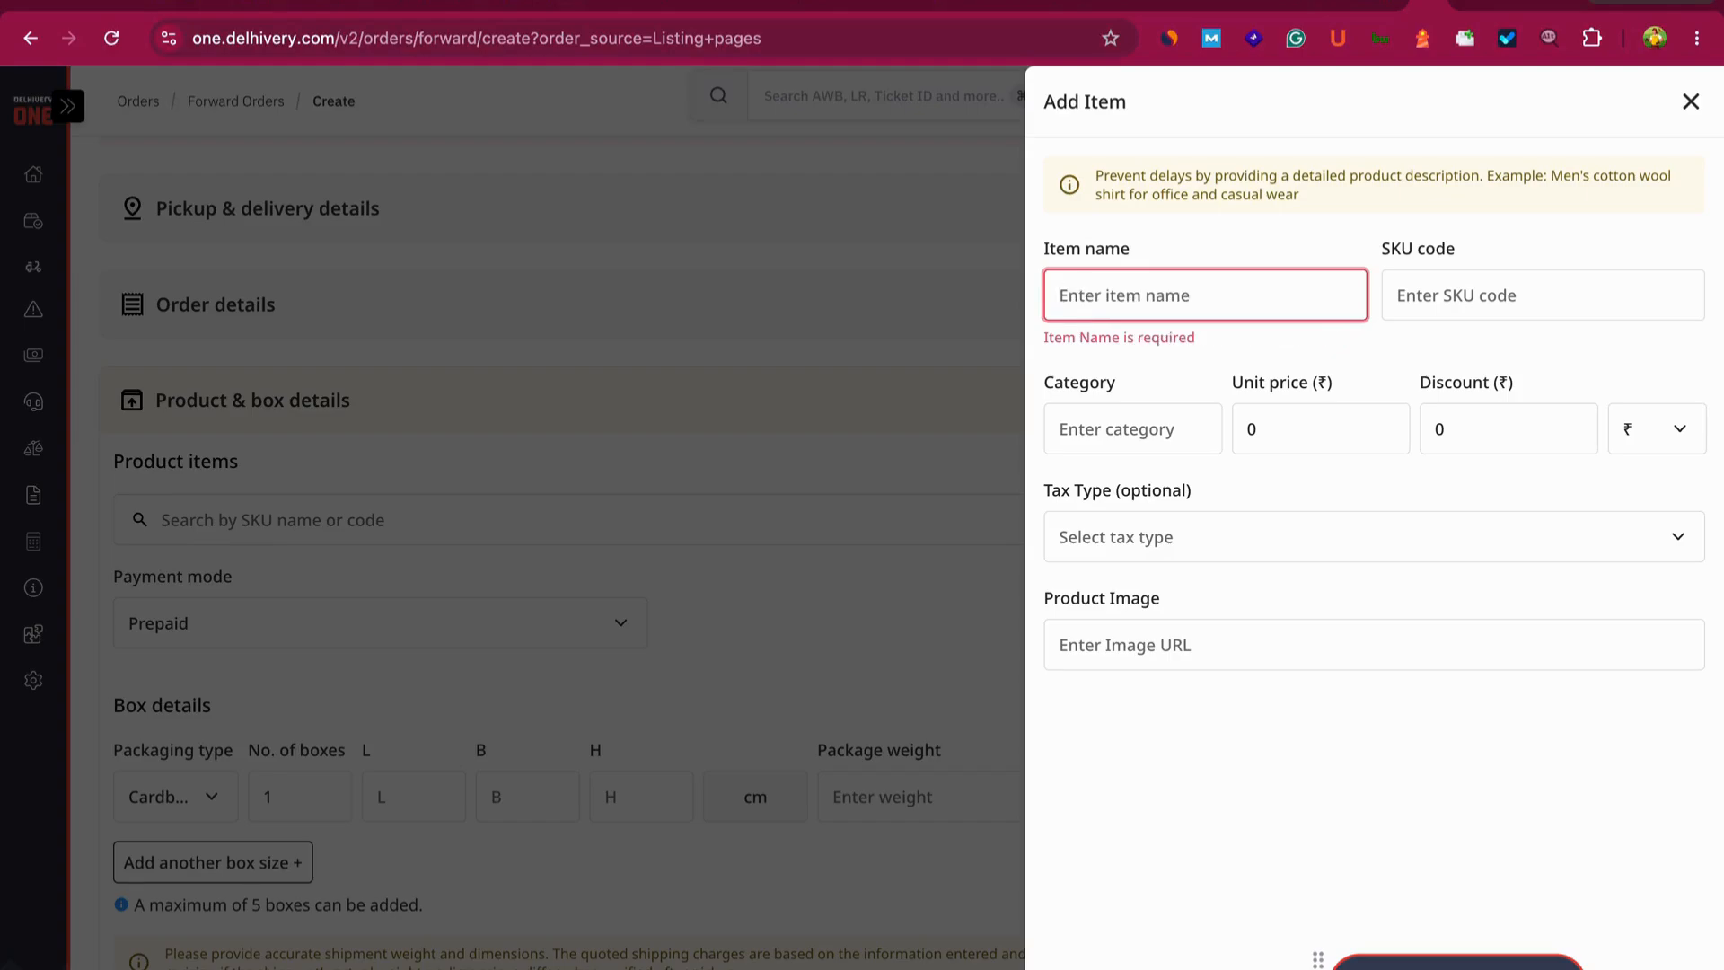
pyautogui.write('Co')
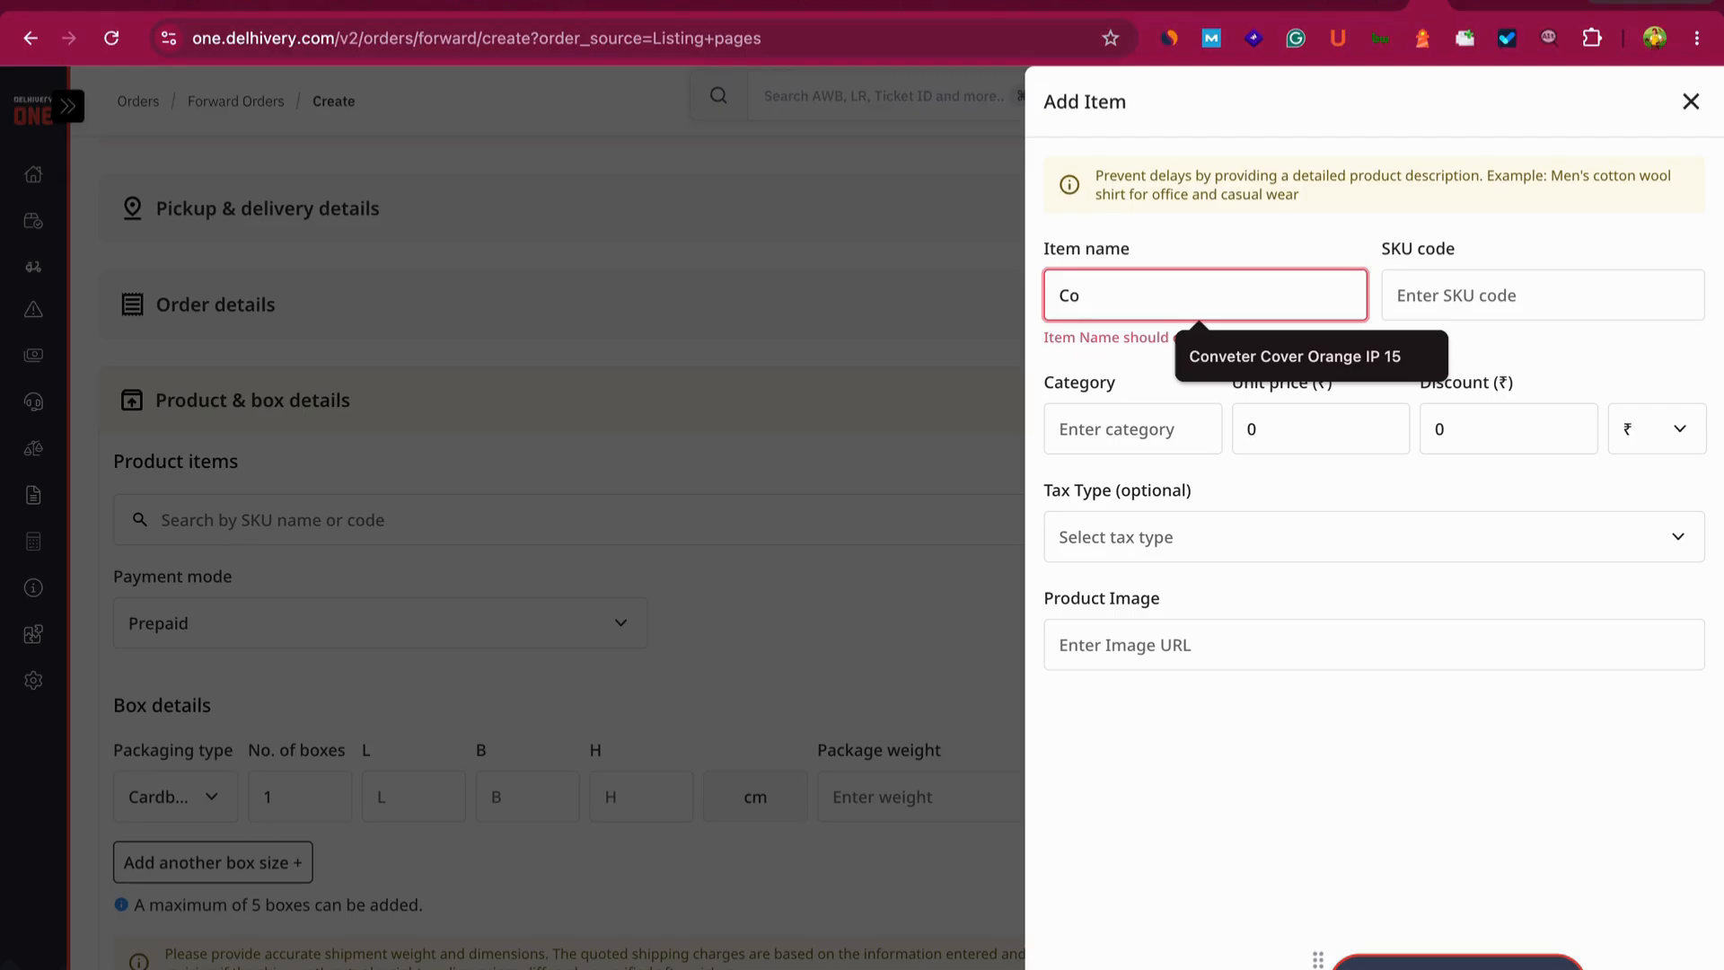
pyautogui.write('nverter ')
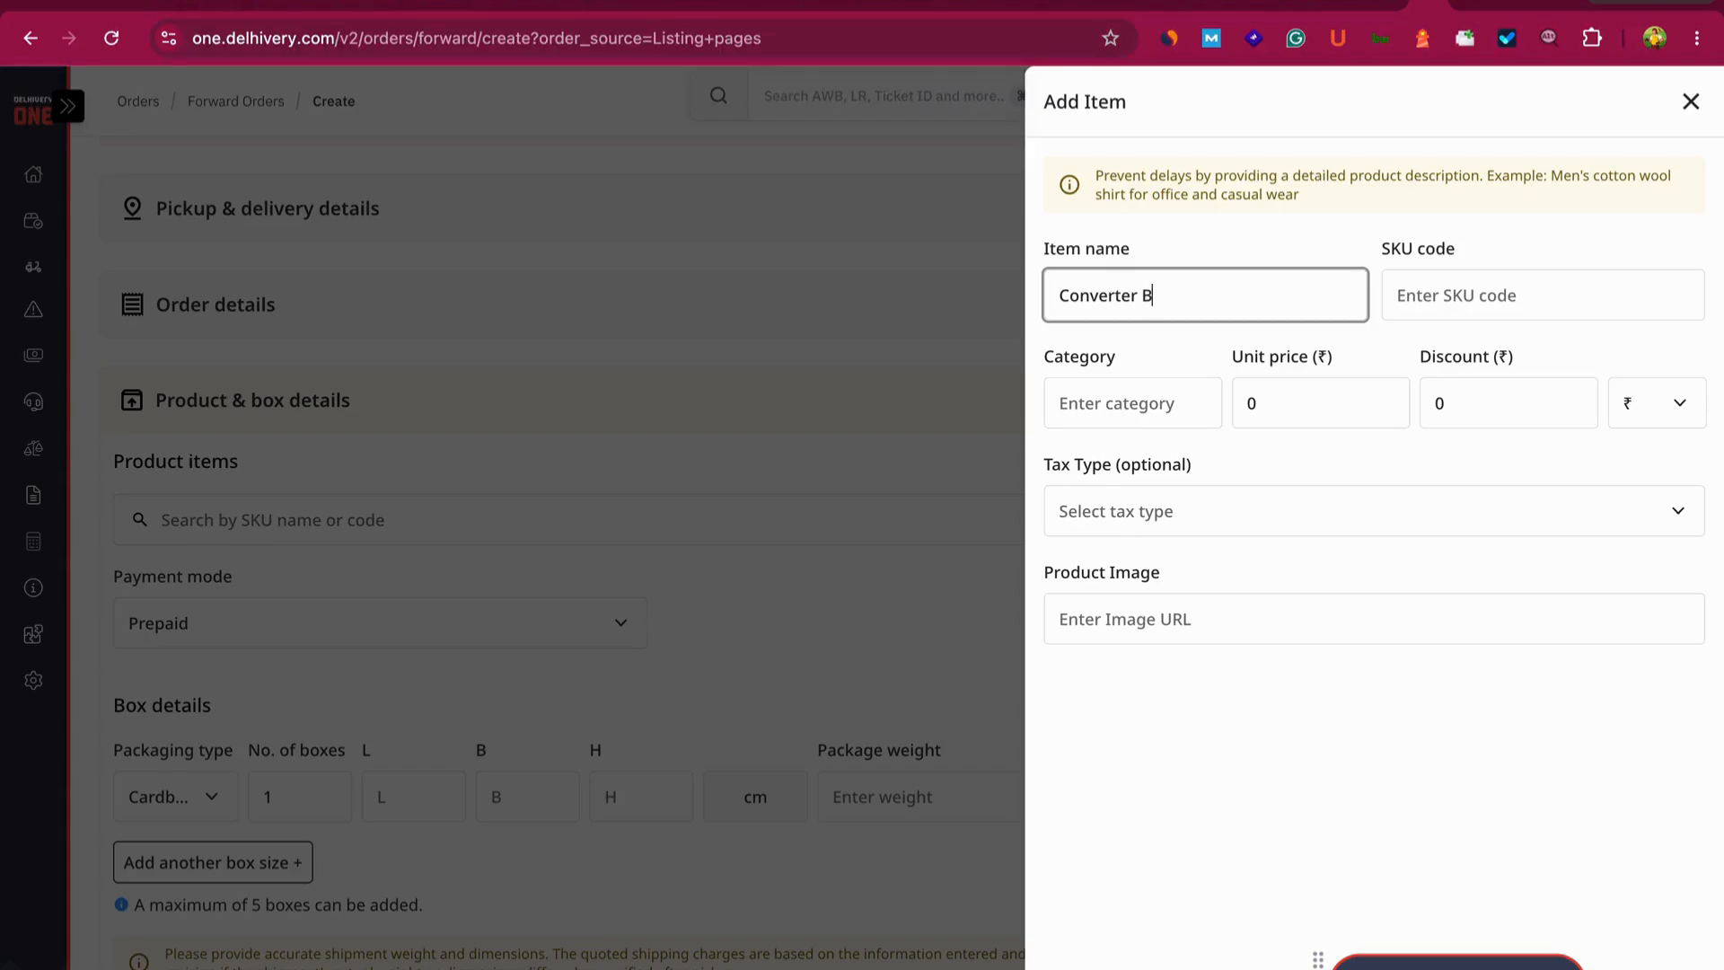
pyautogui.write('Bumpe')
pyautogui.write('r sheret SLiver IP')
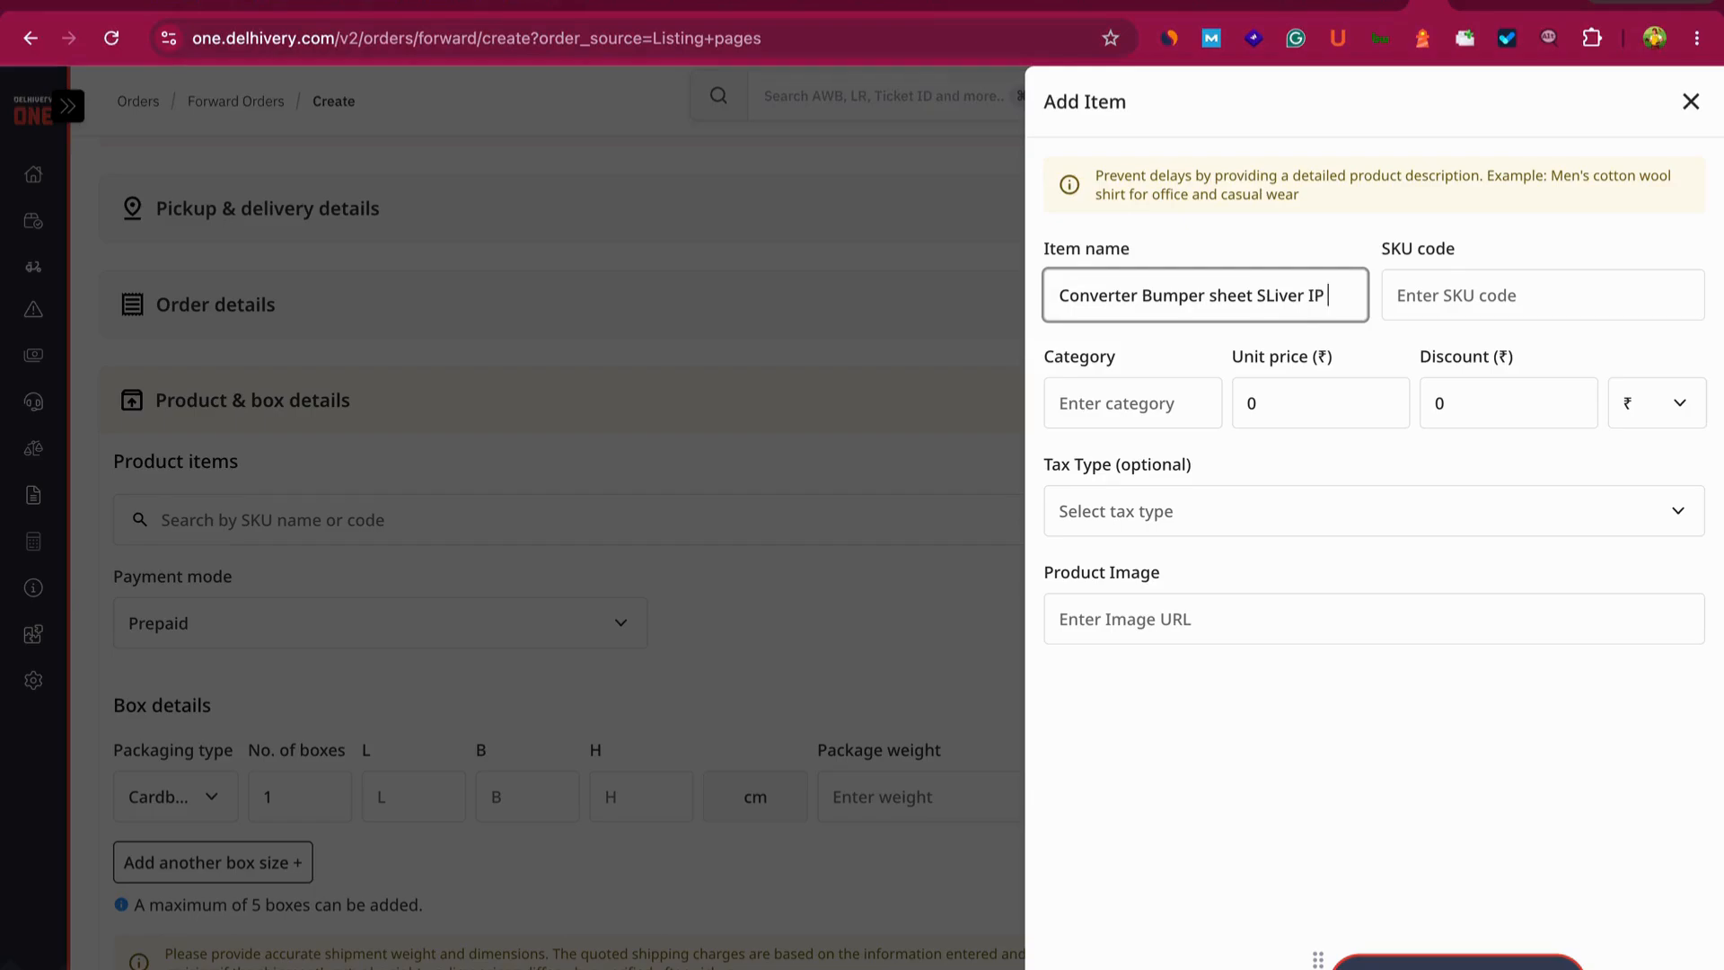
pyautogui.write(' 16')
pyautogui.click(1268, 296)
pyautogui.press('BackSpace')
pyautogui.write('l')
# - Paste the SKU code, set category Cover and unit price ₹650, and add the item
pyautogui.click(1468, 284)
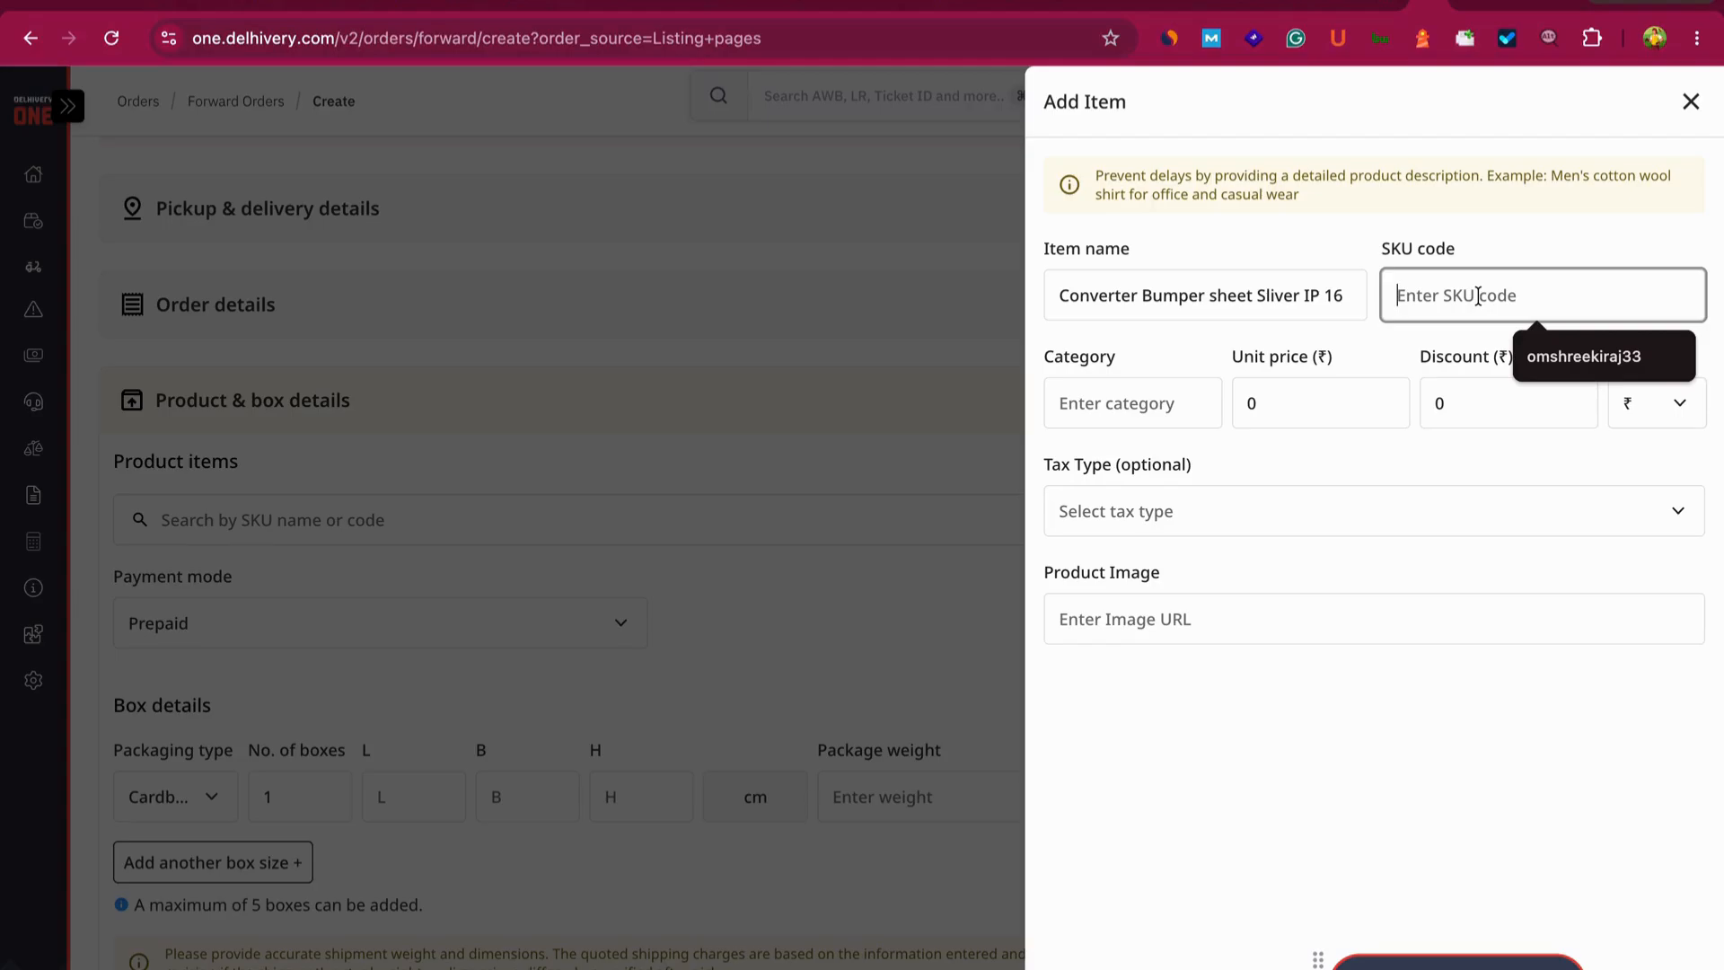
pyautogui.hotkey('ctrl', 'v')
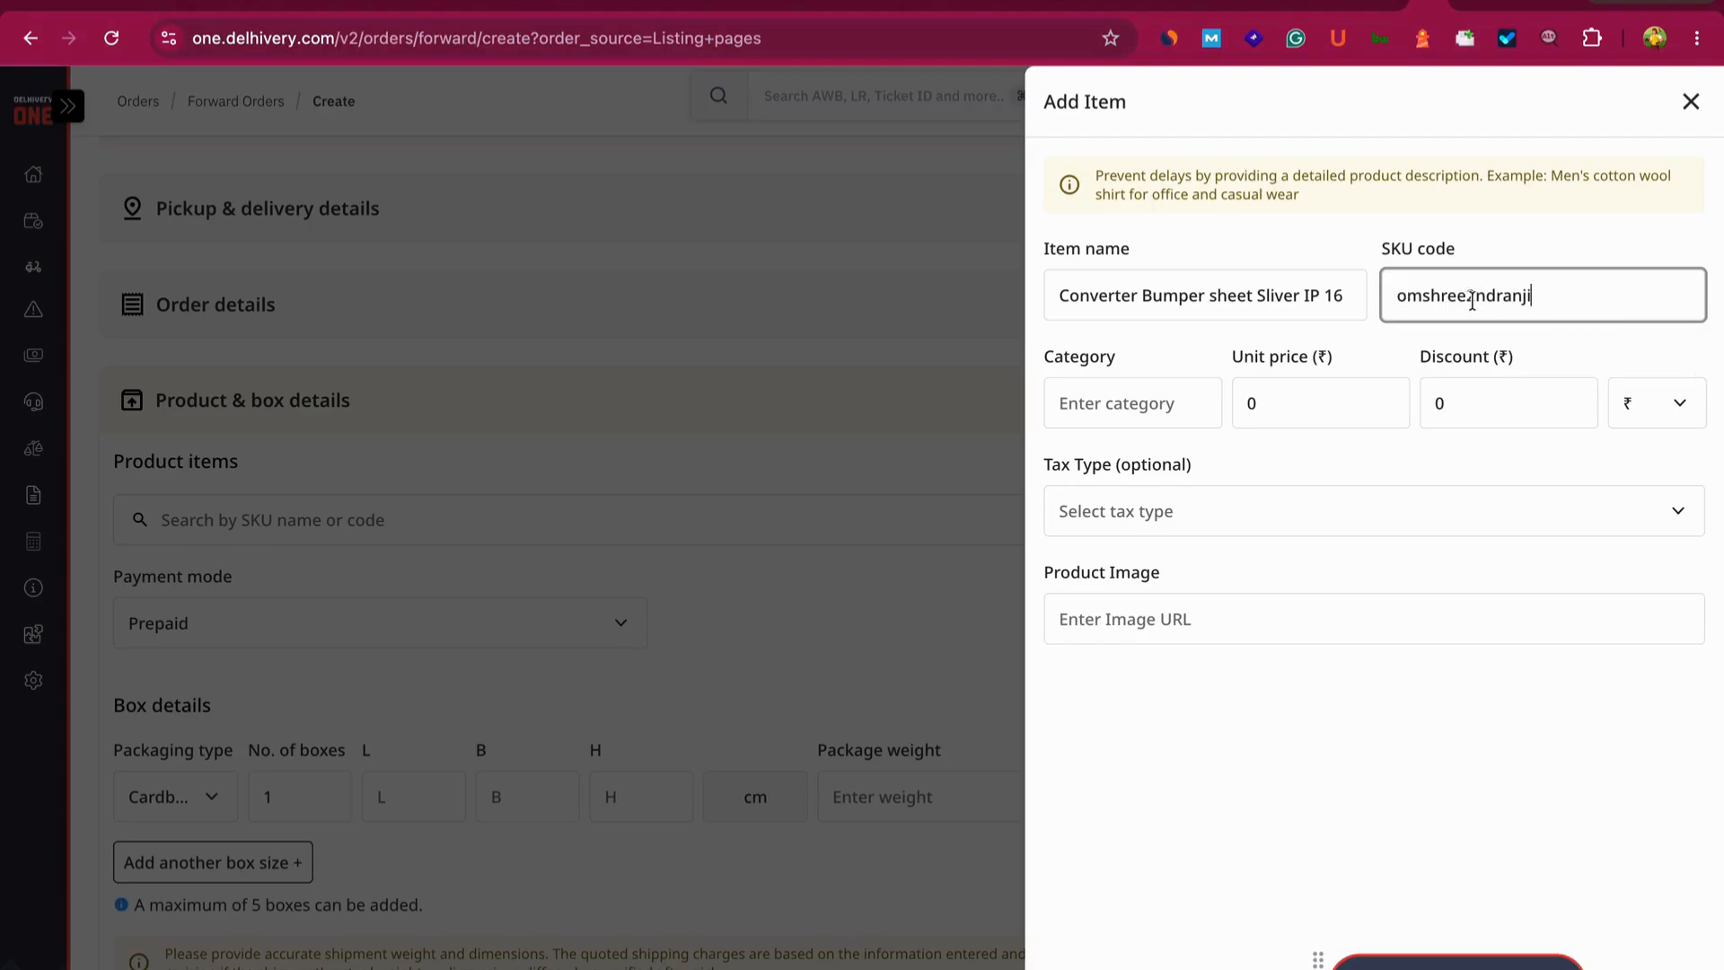
pyautogui.click(1135, 411)
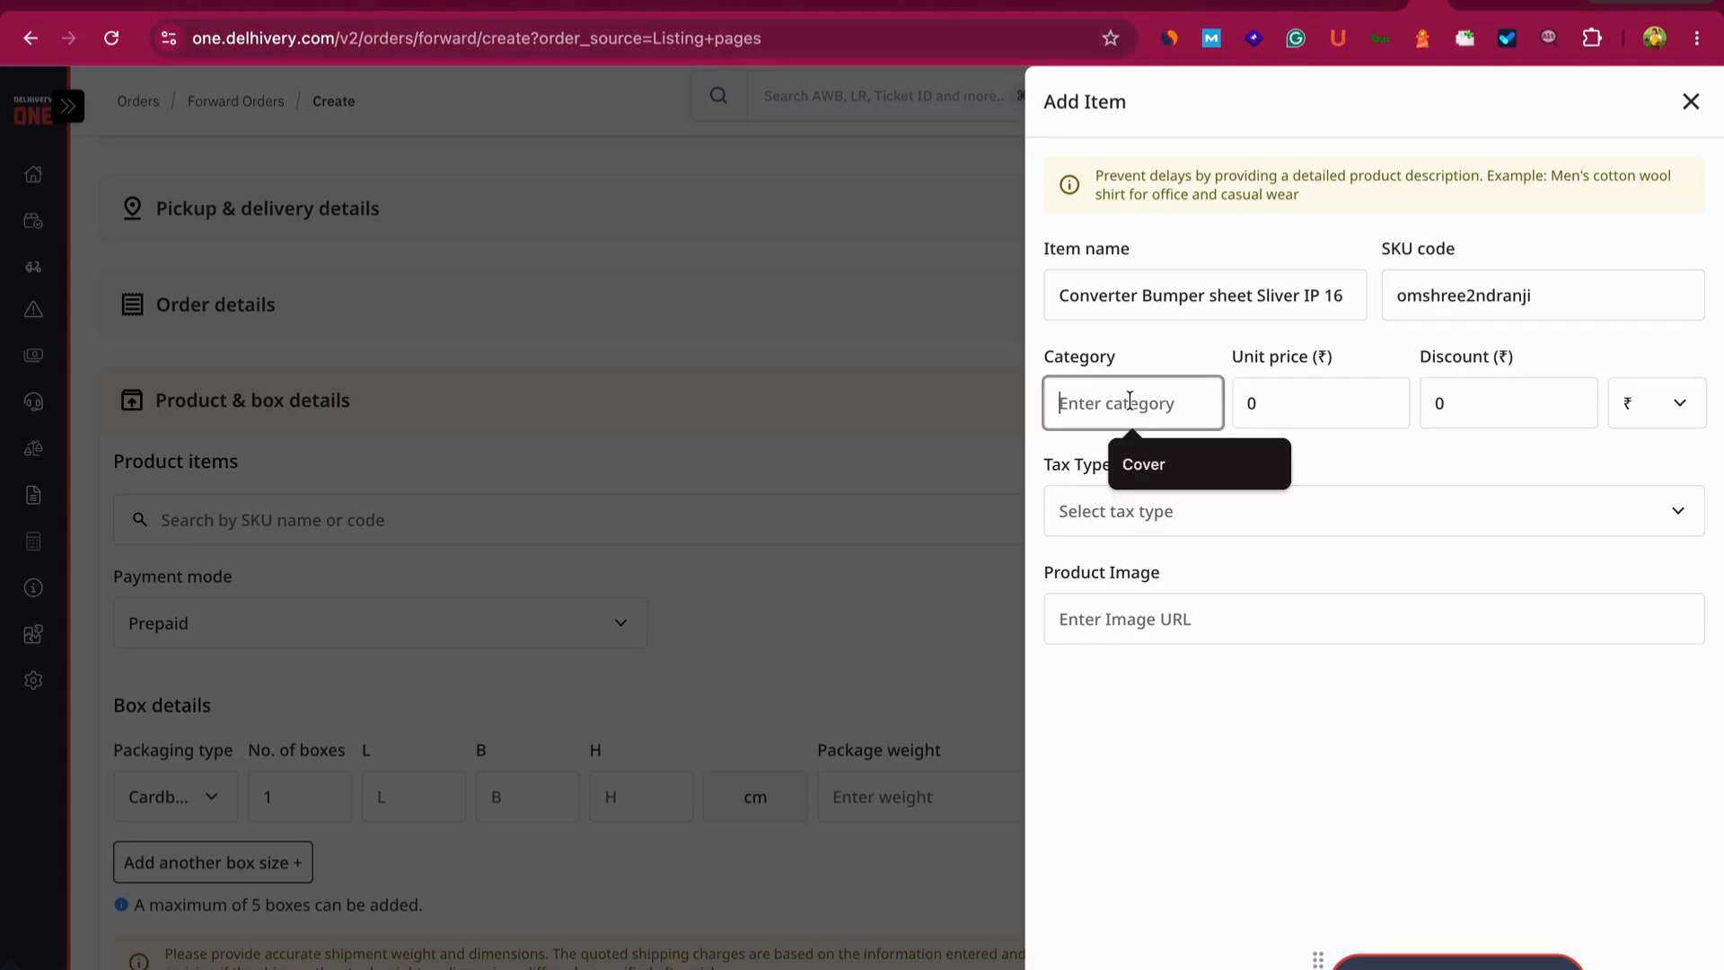
pyautogui.click(1148, 479)
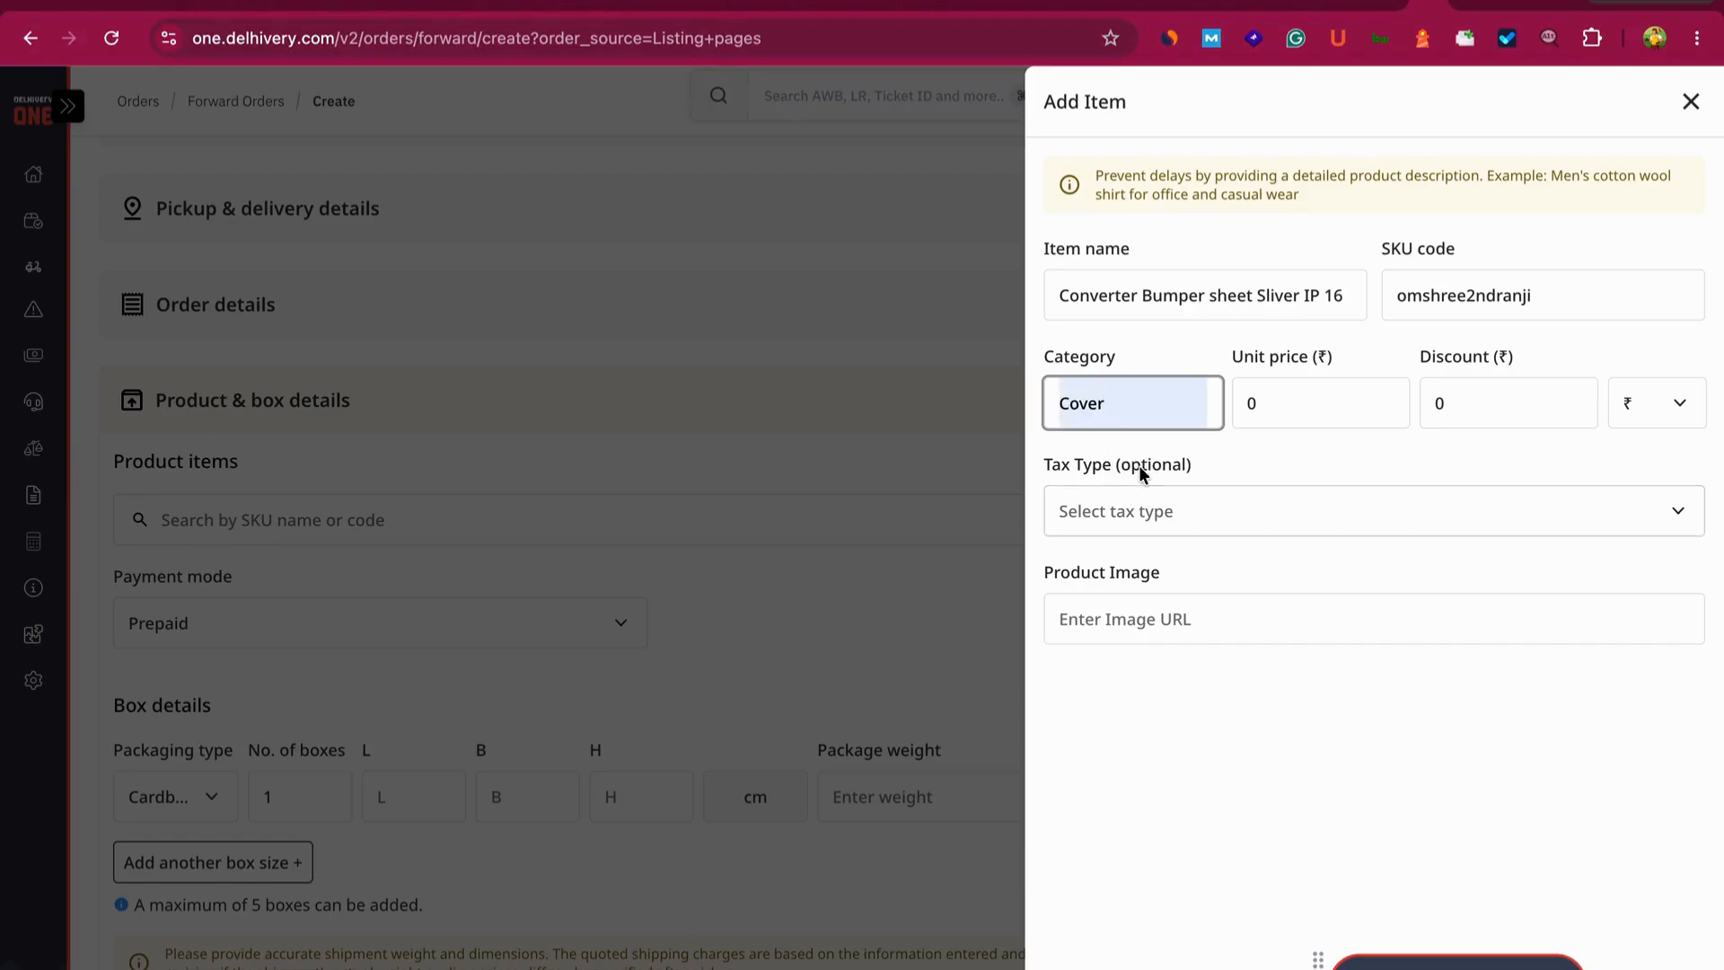
pyautogui.click(1281, 400)
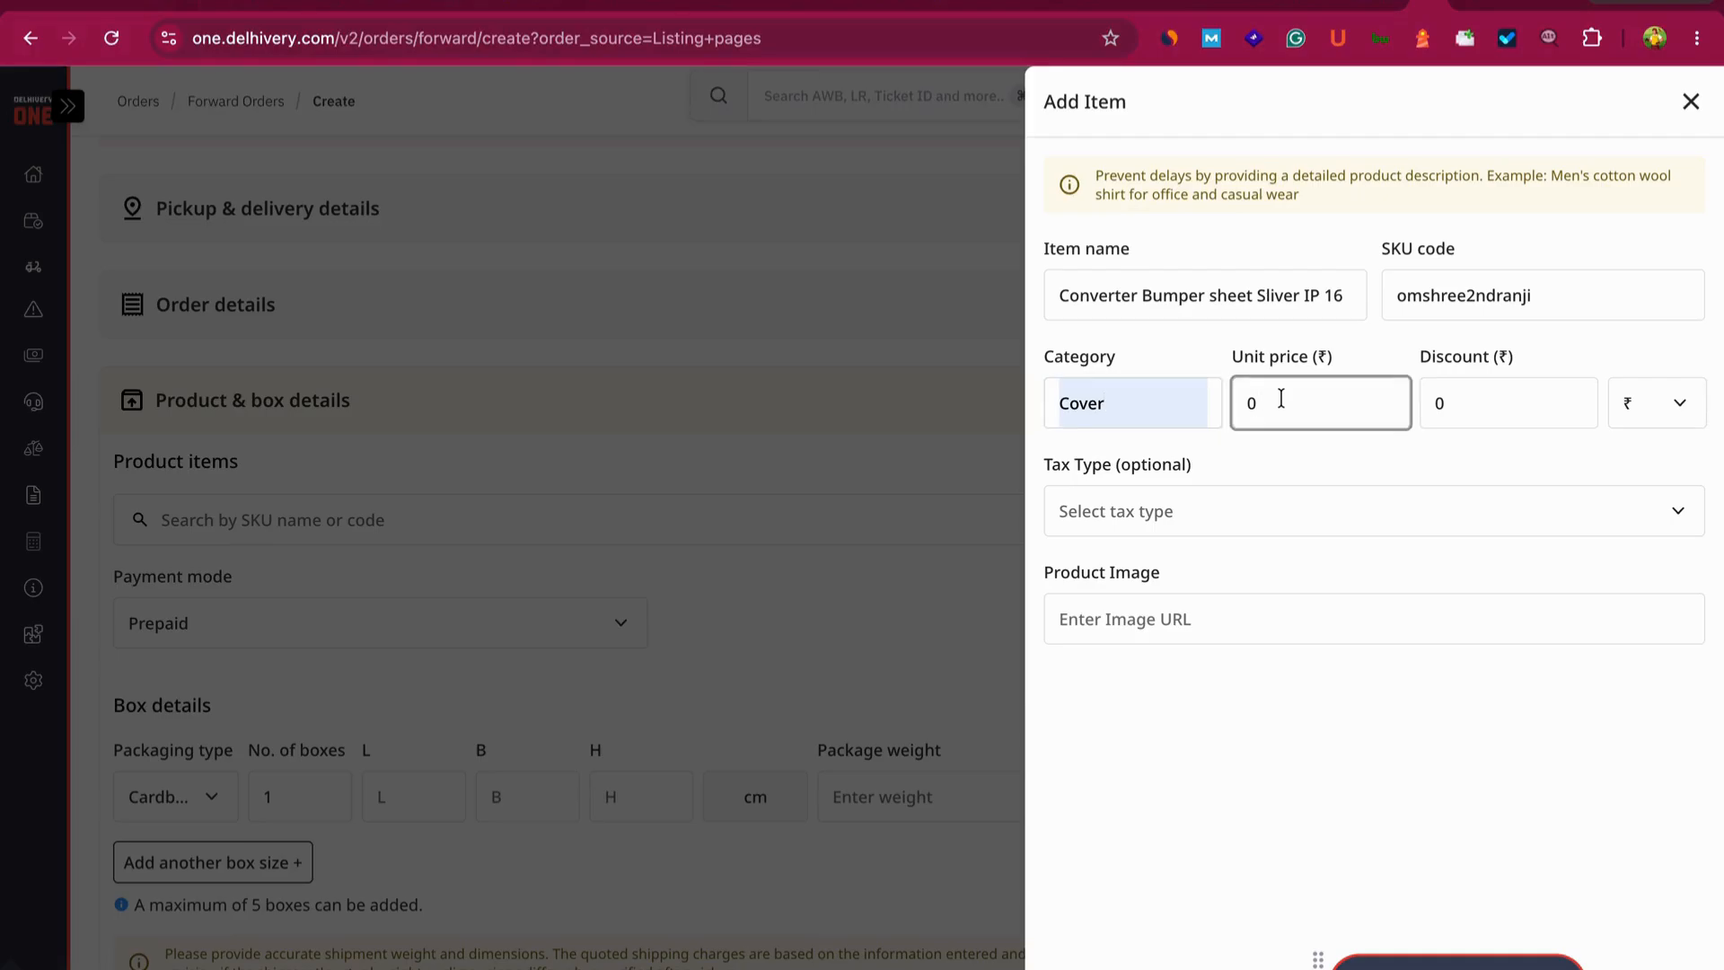
pyautogui.press('BackSpace')
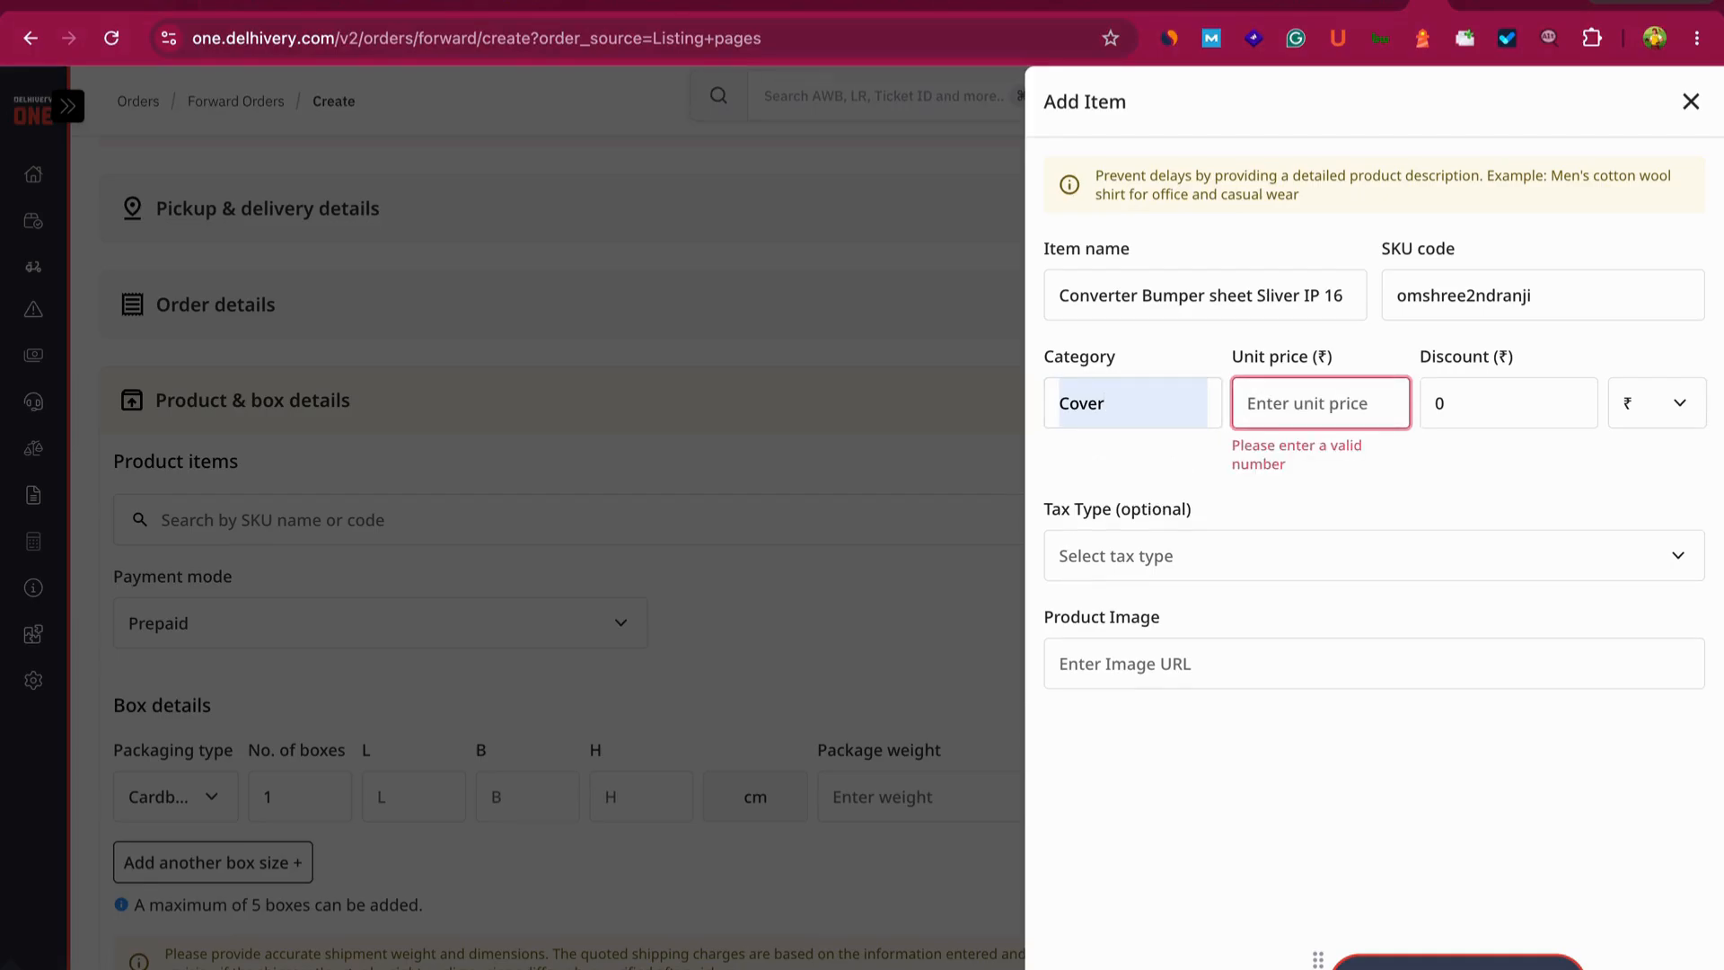
pyautogui.write('650')
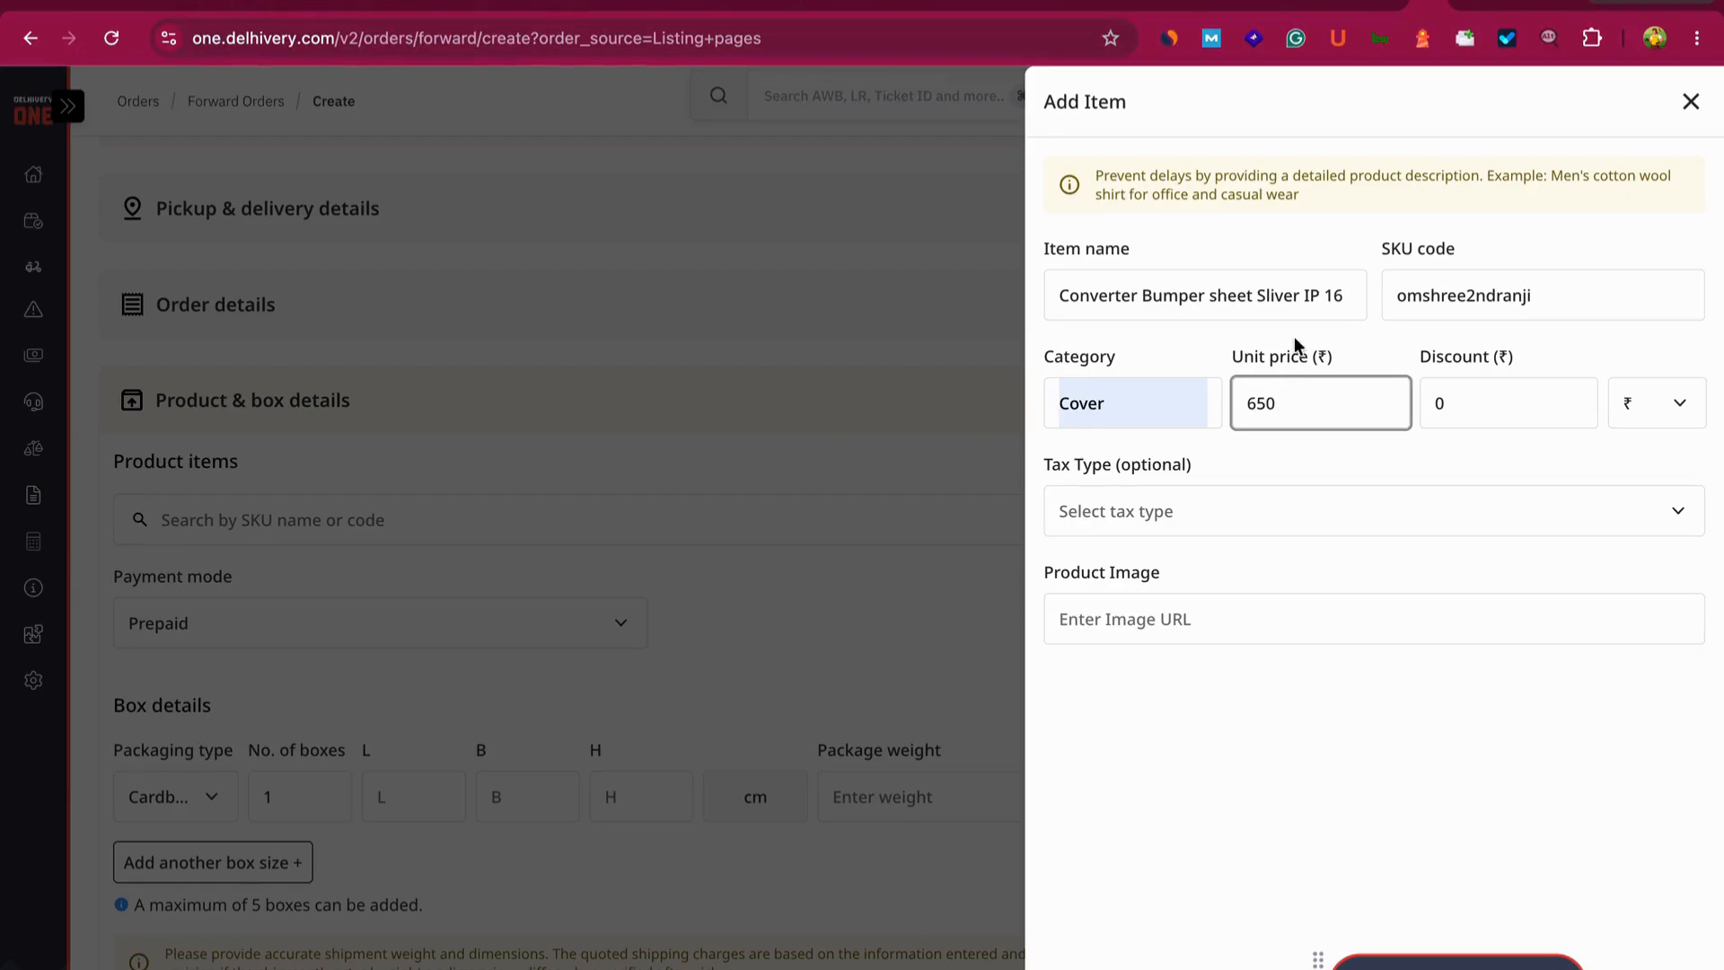
pyautogui.moveTo(1225, 350); pyautogui.dragTo(1309, 361)
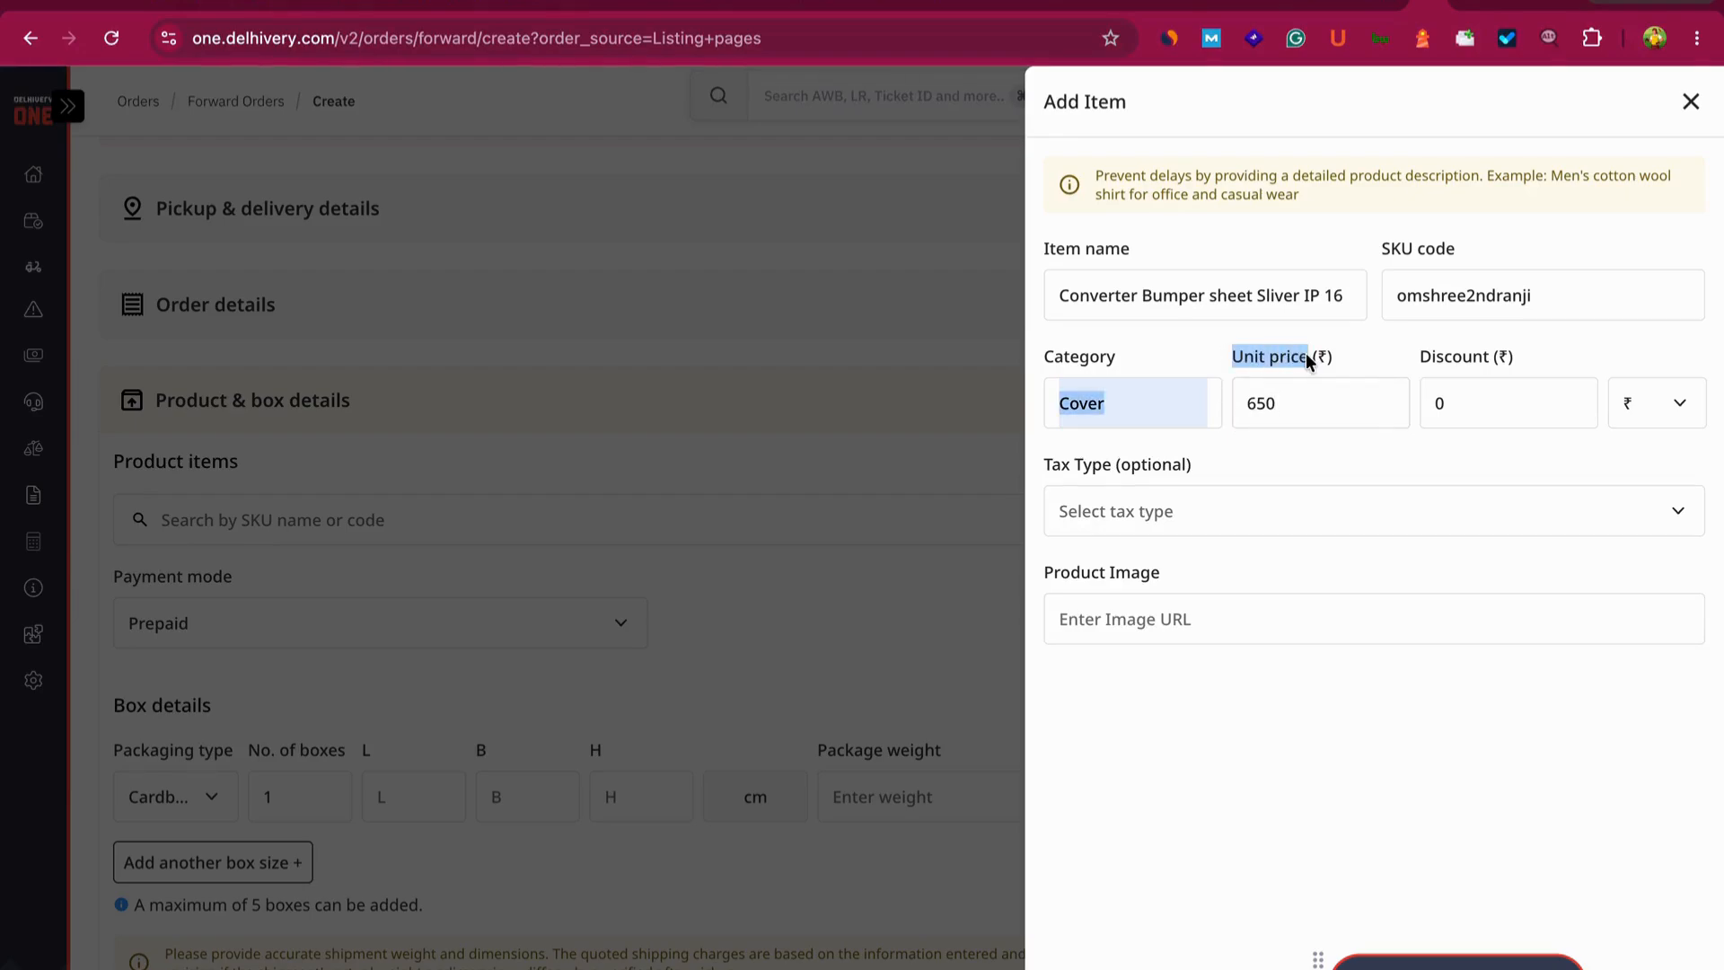
pyautogui.click(1296, 386)
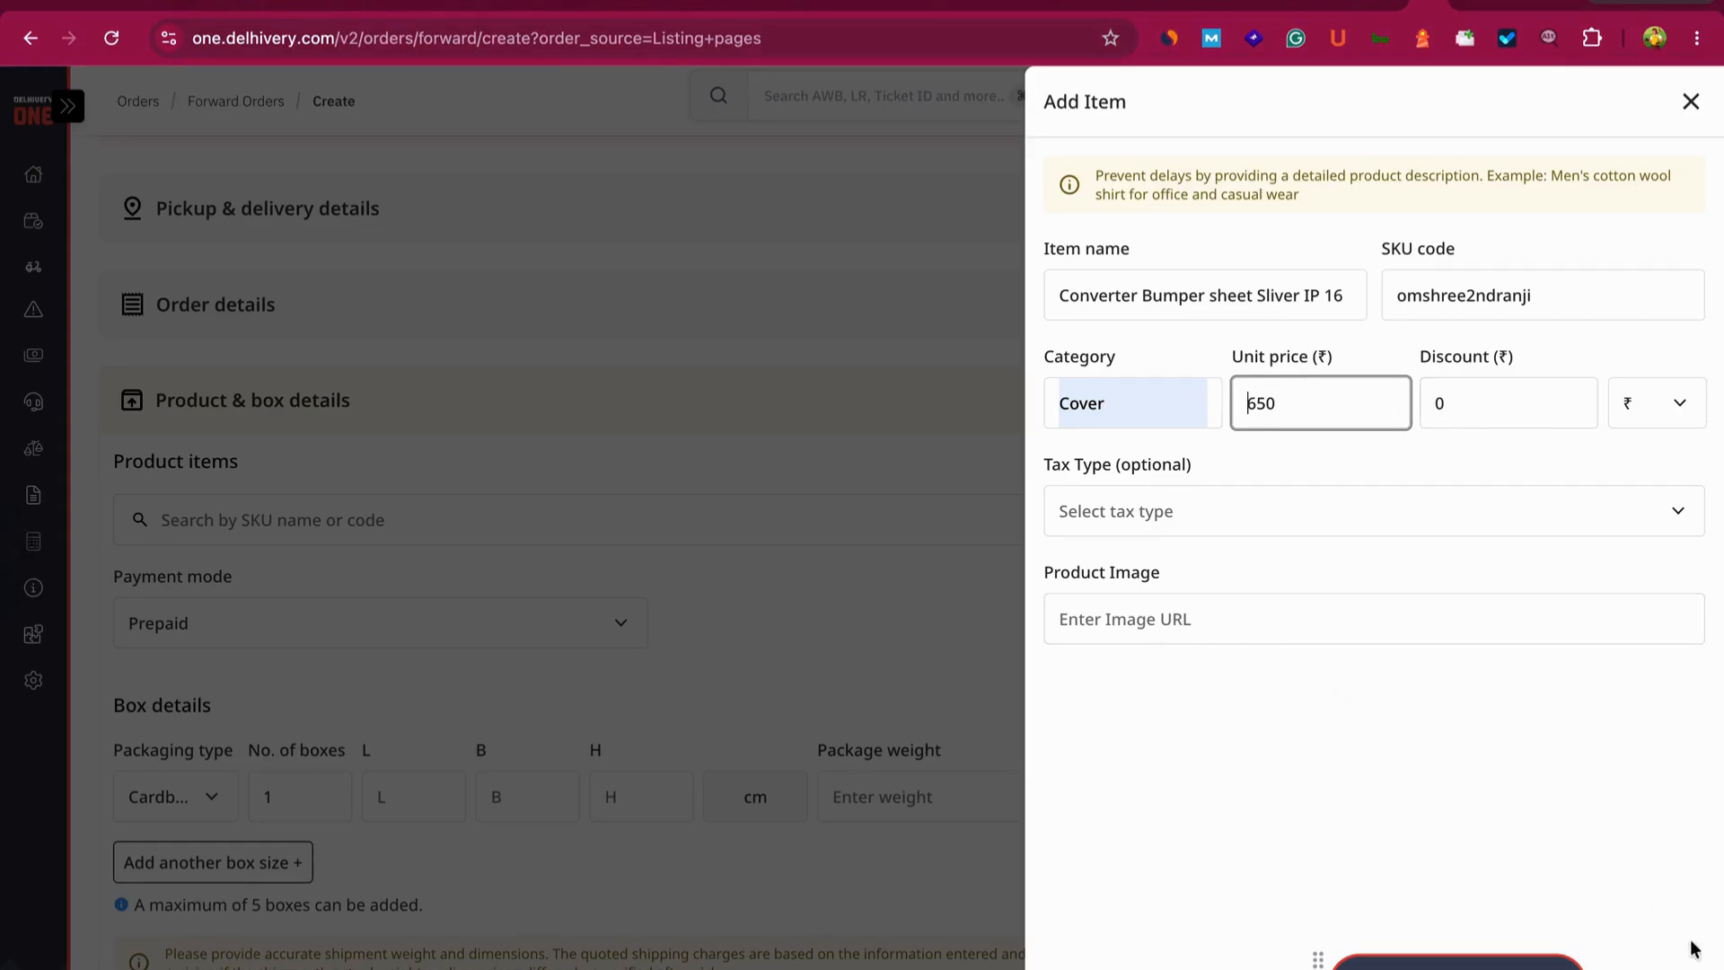
pyautogui.click(1638, 966)
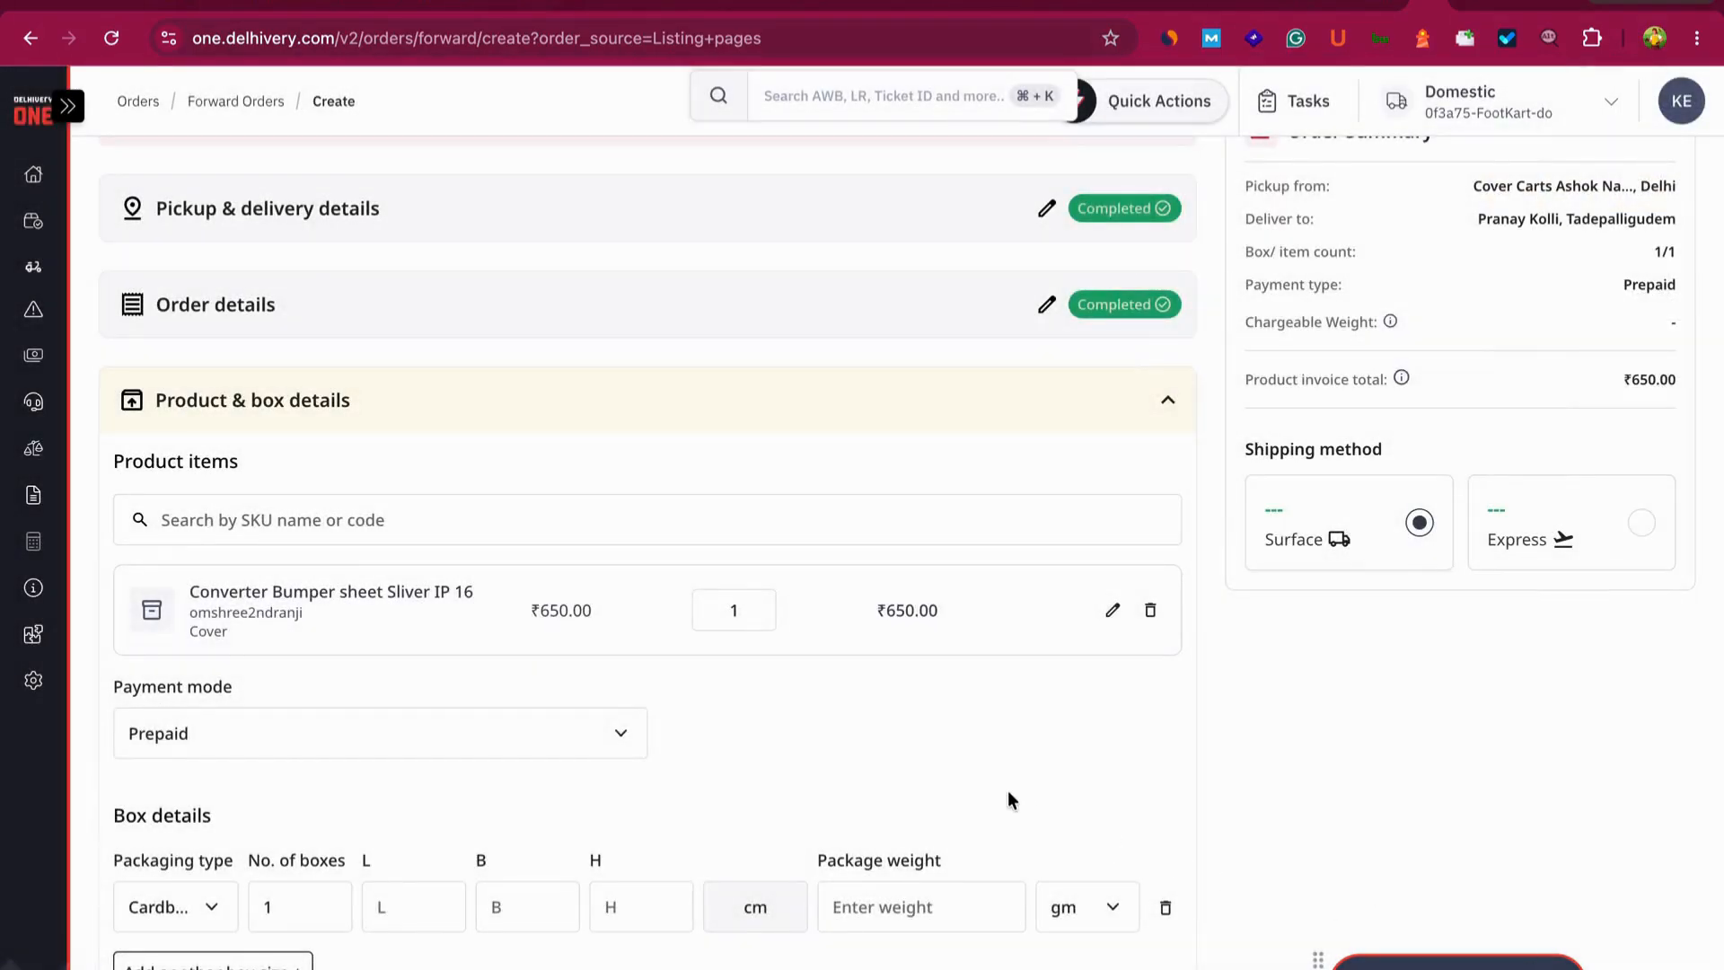
# - Switch payment mode to Cash on Delivery and enter a collectable amount of 639
pyautogui.scroll(-1, 1009, 793)
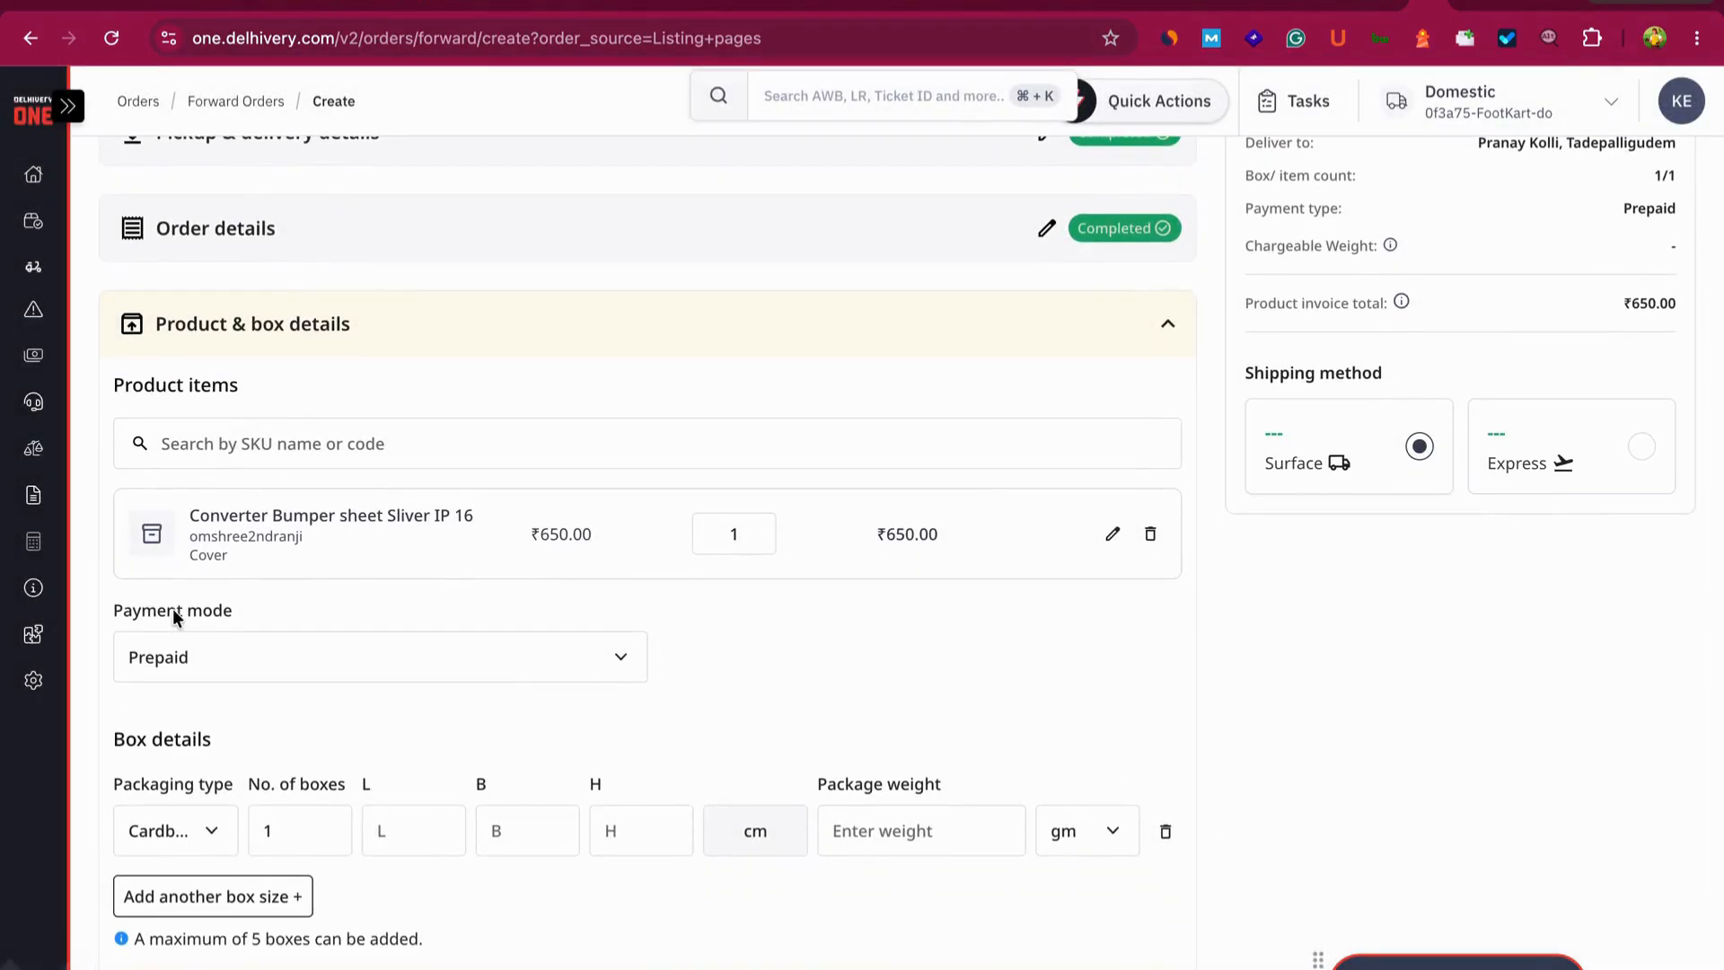
pyautogui.click(262, 666)
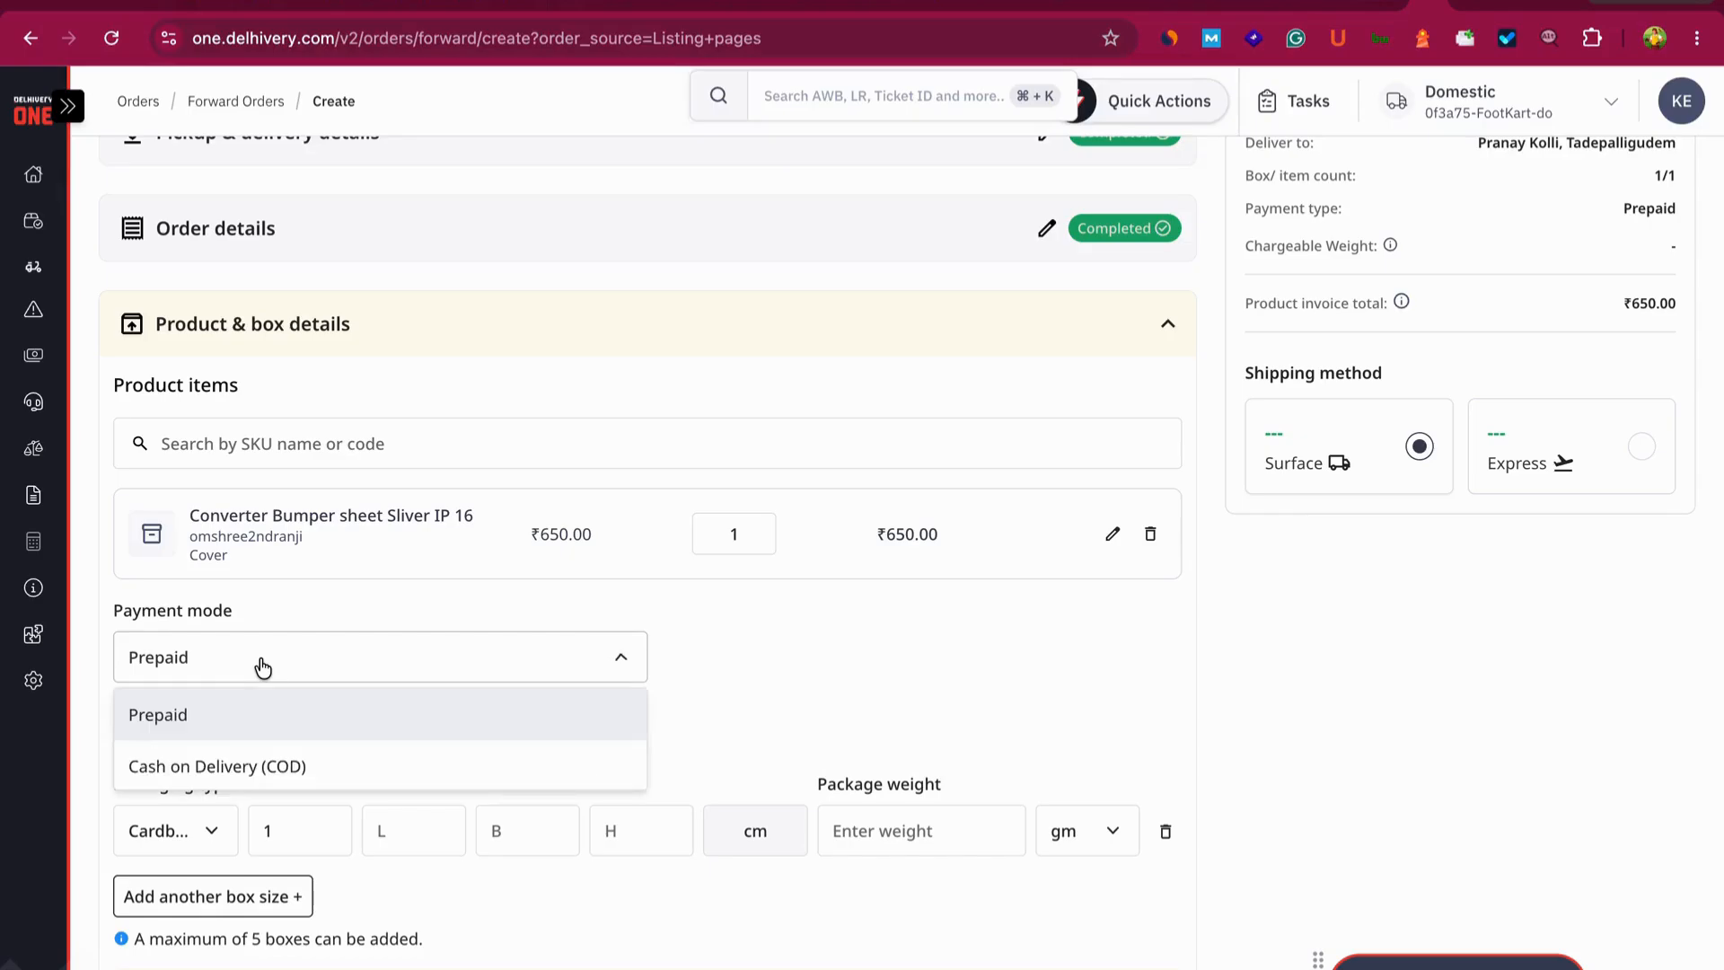
pyautogui.click(242, 765)
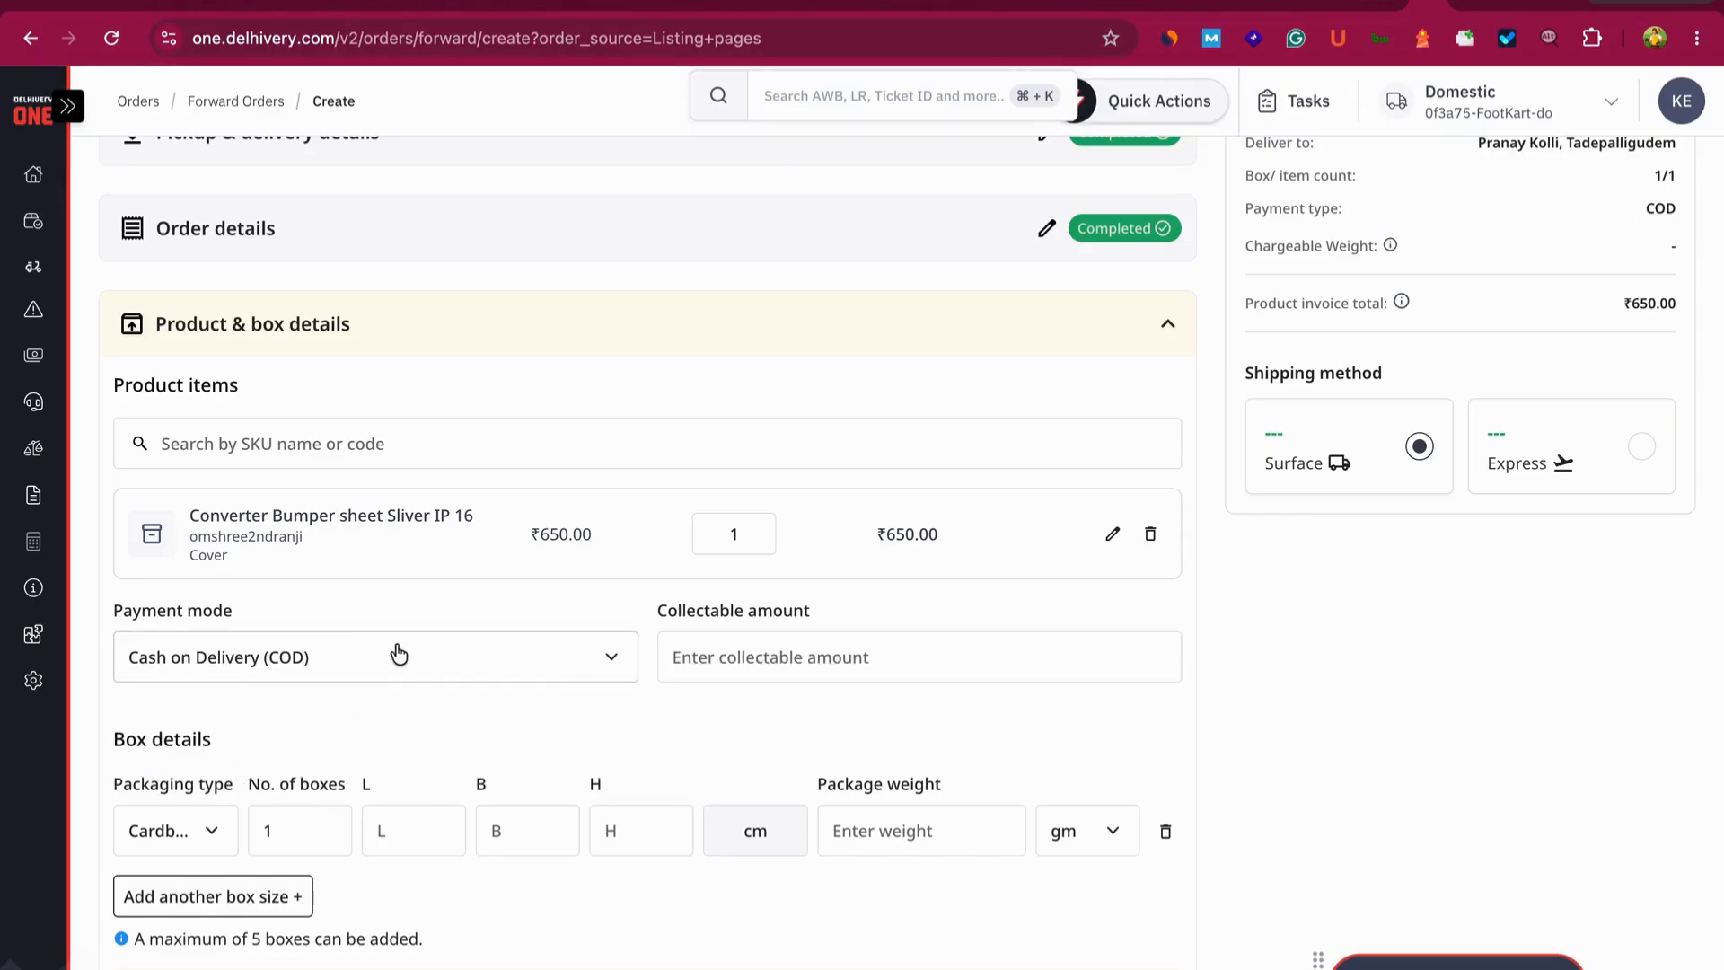
pyautogui.click(859, 643)
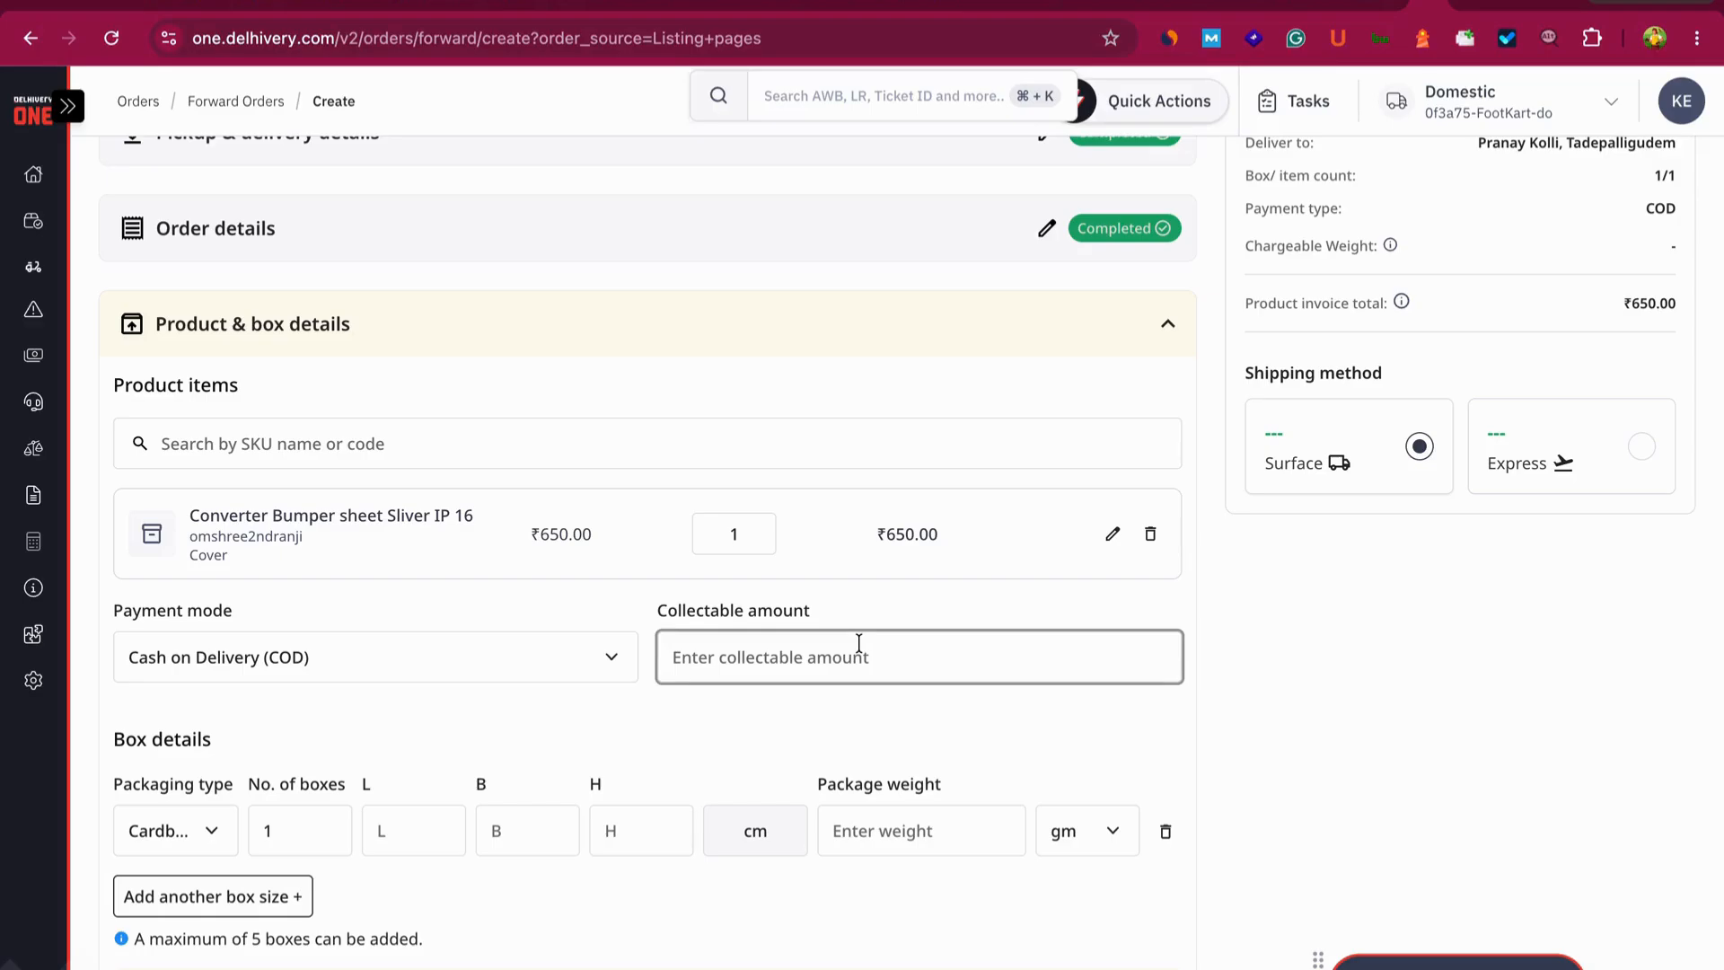
pyautogui.write('650')
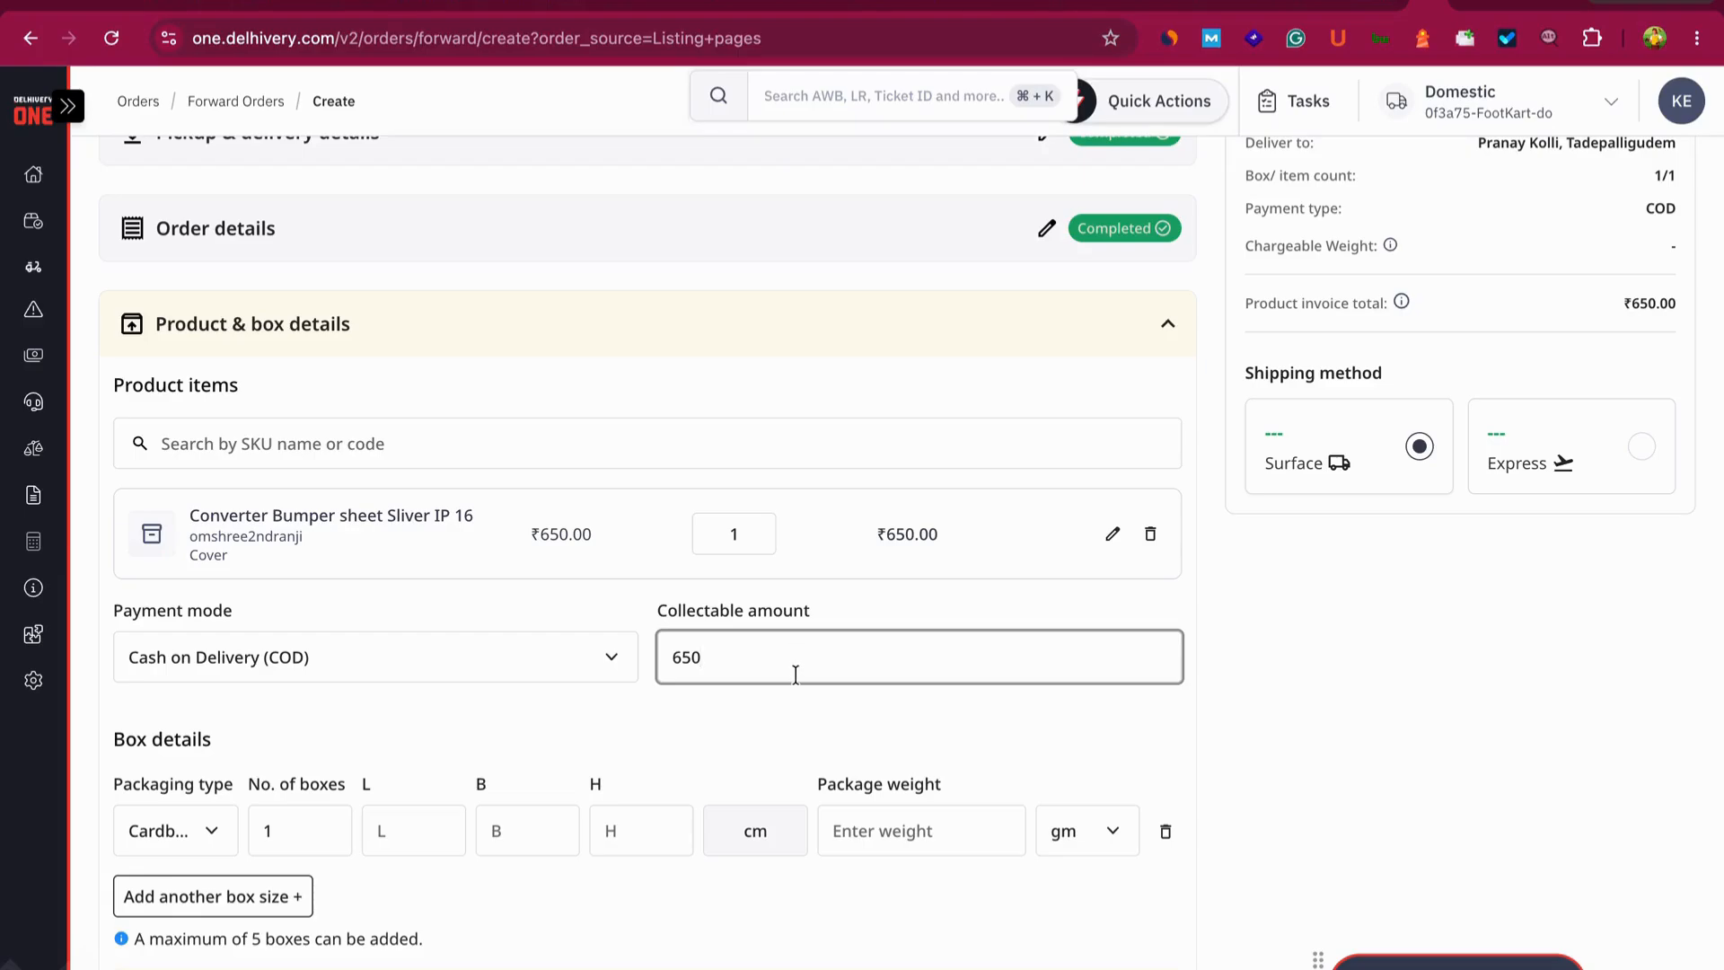
pyautogui.press('BackSpace')
pyautogui.press('BackSpace')
pyautogui.write('39')
# - Set the packaging type to Flyer with one box
pyautogui.click(203, 831)
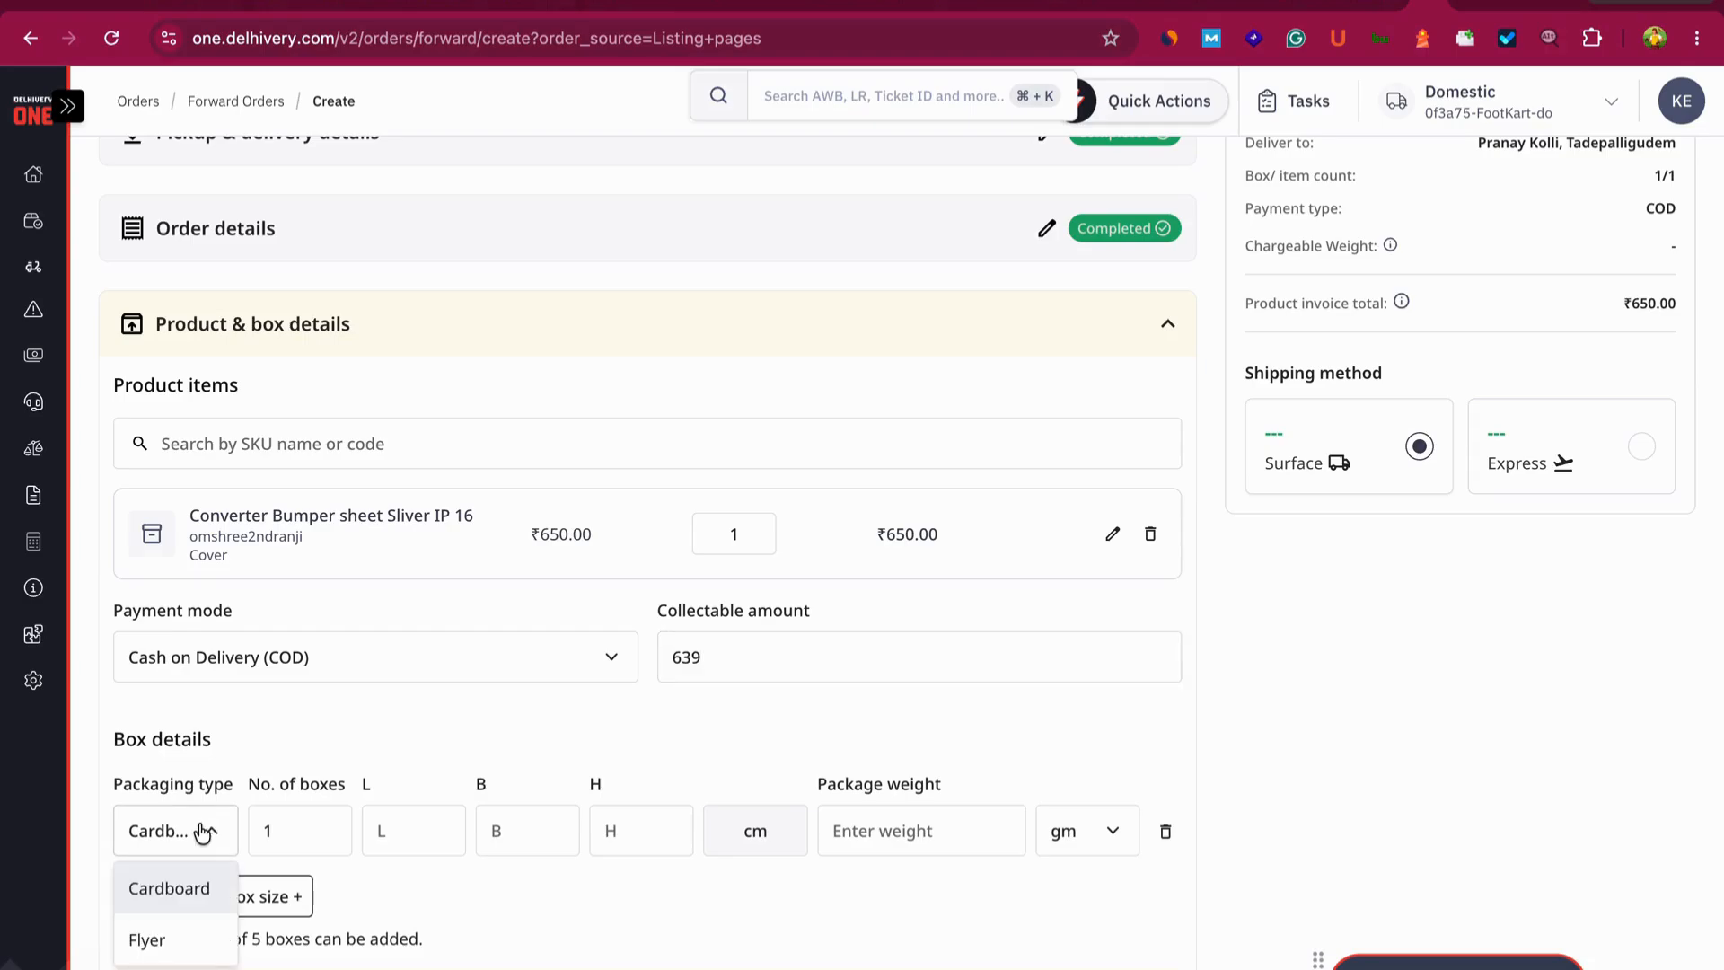
pyautogui.click(155, 942)
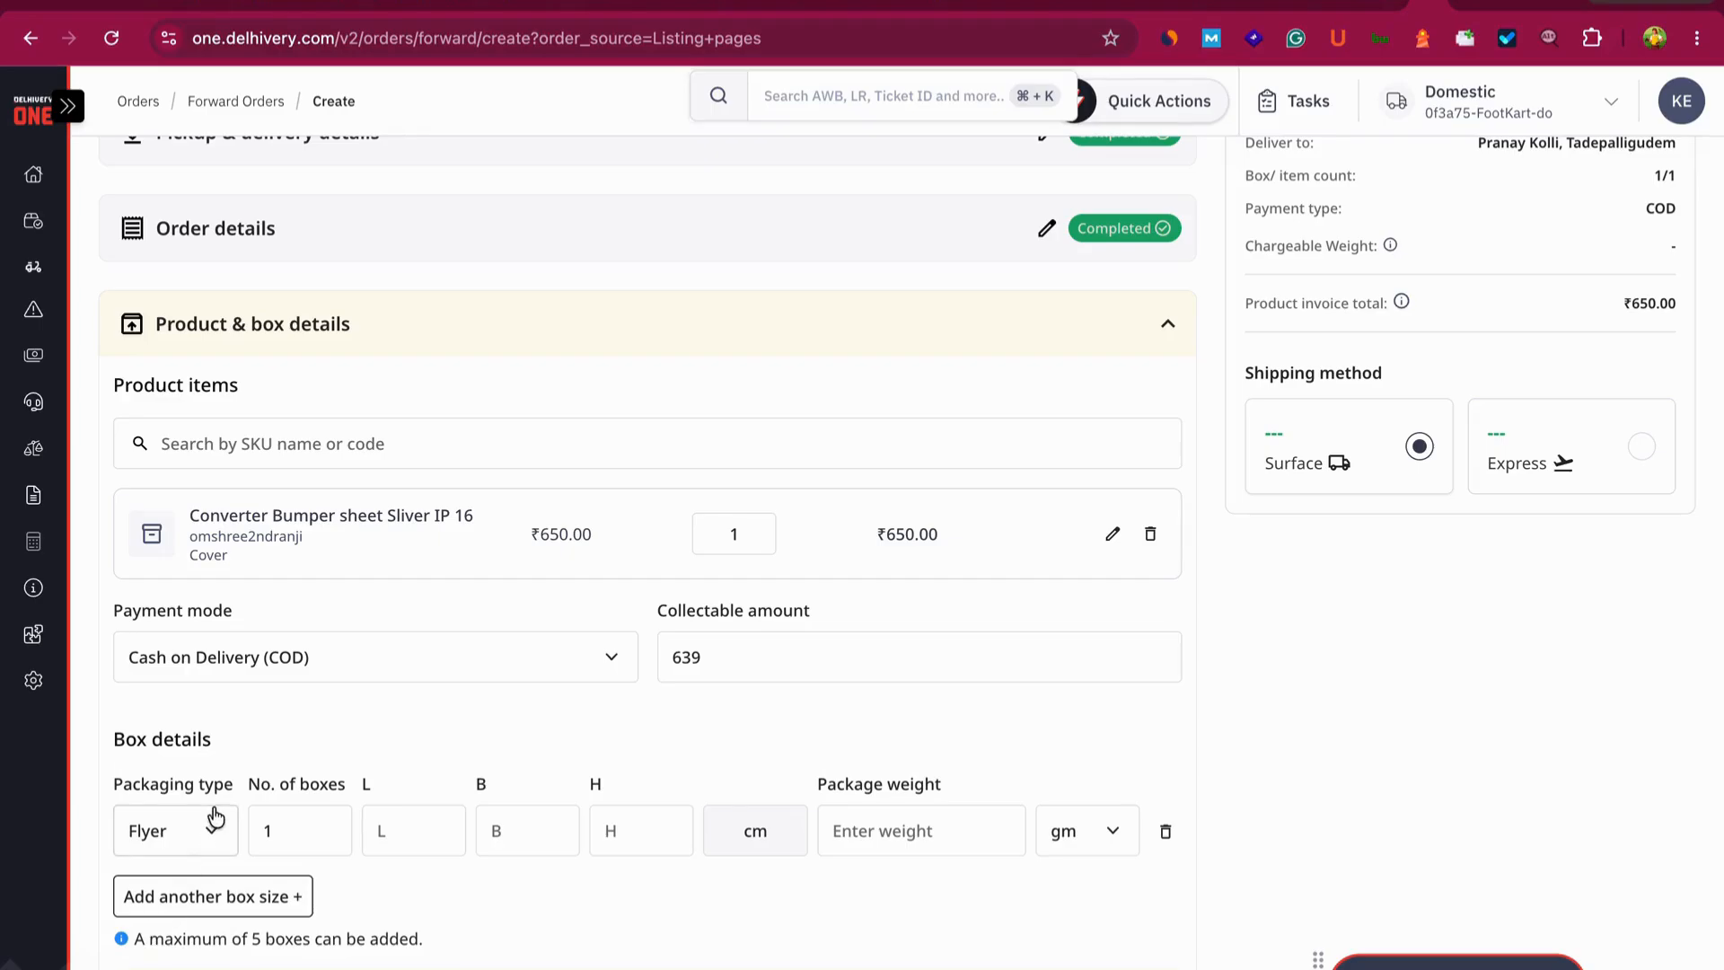
pyautogui.click(155, 844)
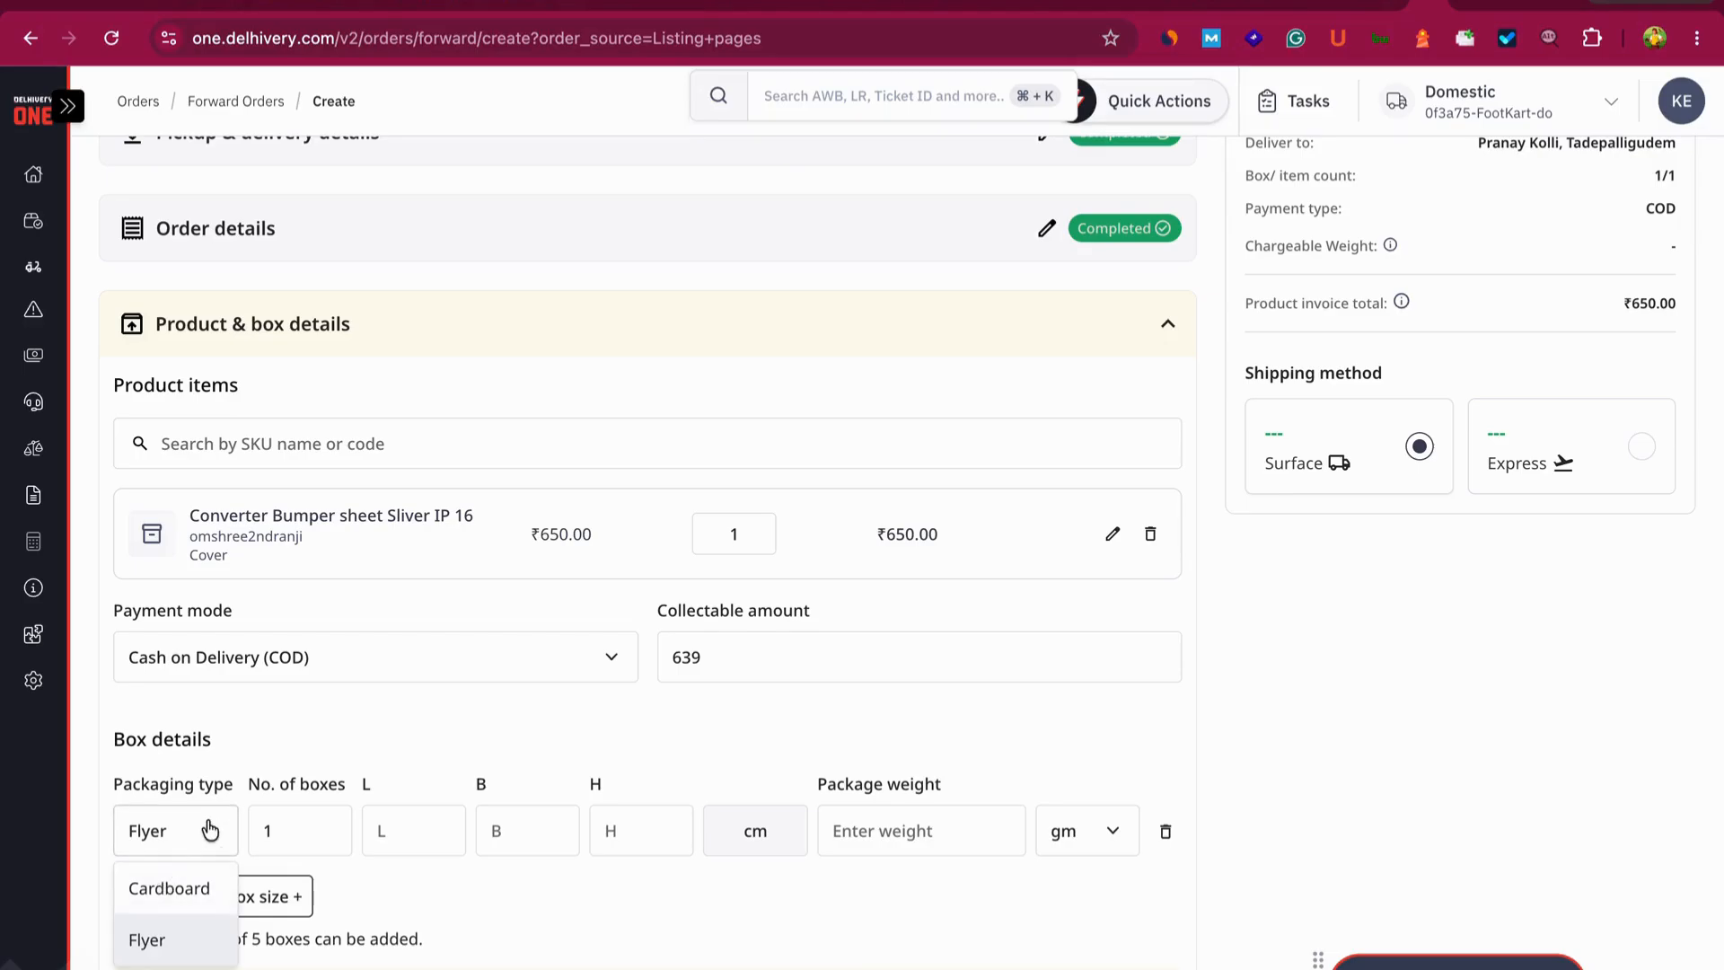
pyautogui.click(318, 720)
pyautogui.click(294, 833)
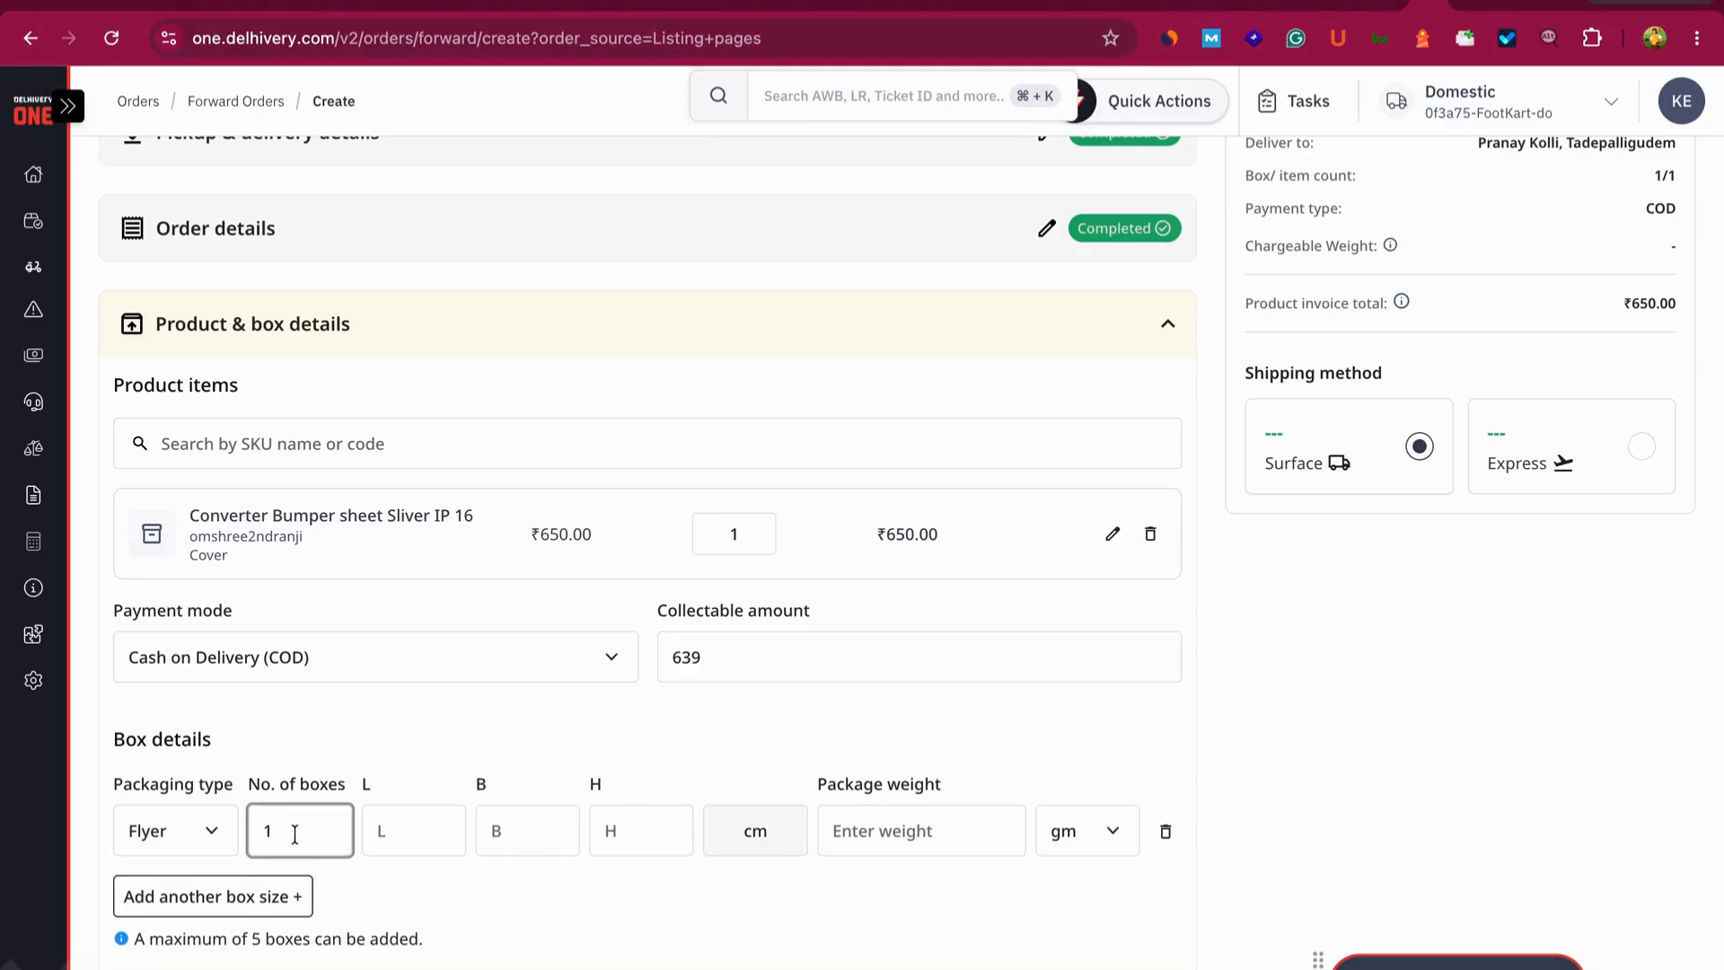
# - Enter box dimensions 12 × 7 × 1 cm and package weight 51 gm
pyautogui.click(400, 827)
pyautogui.write('12')
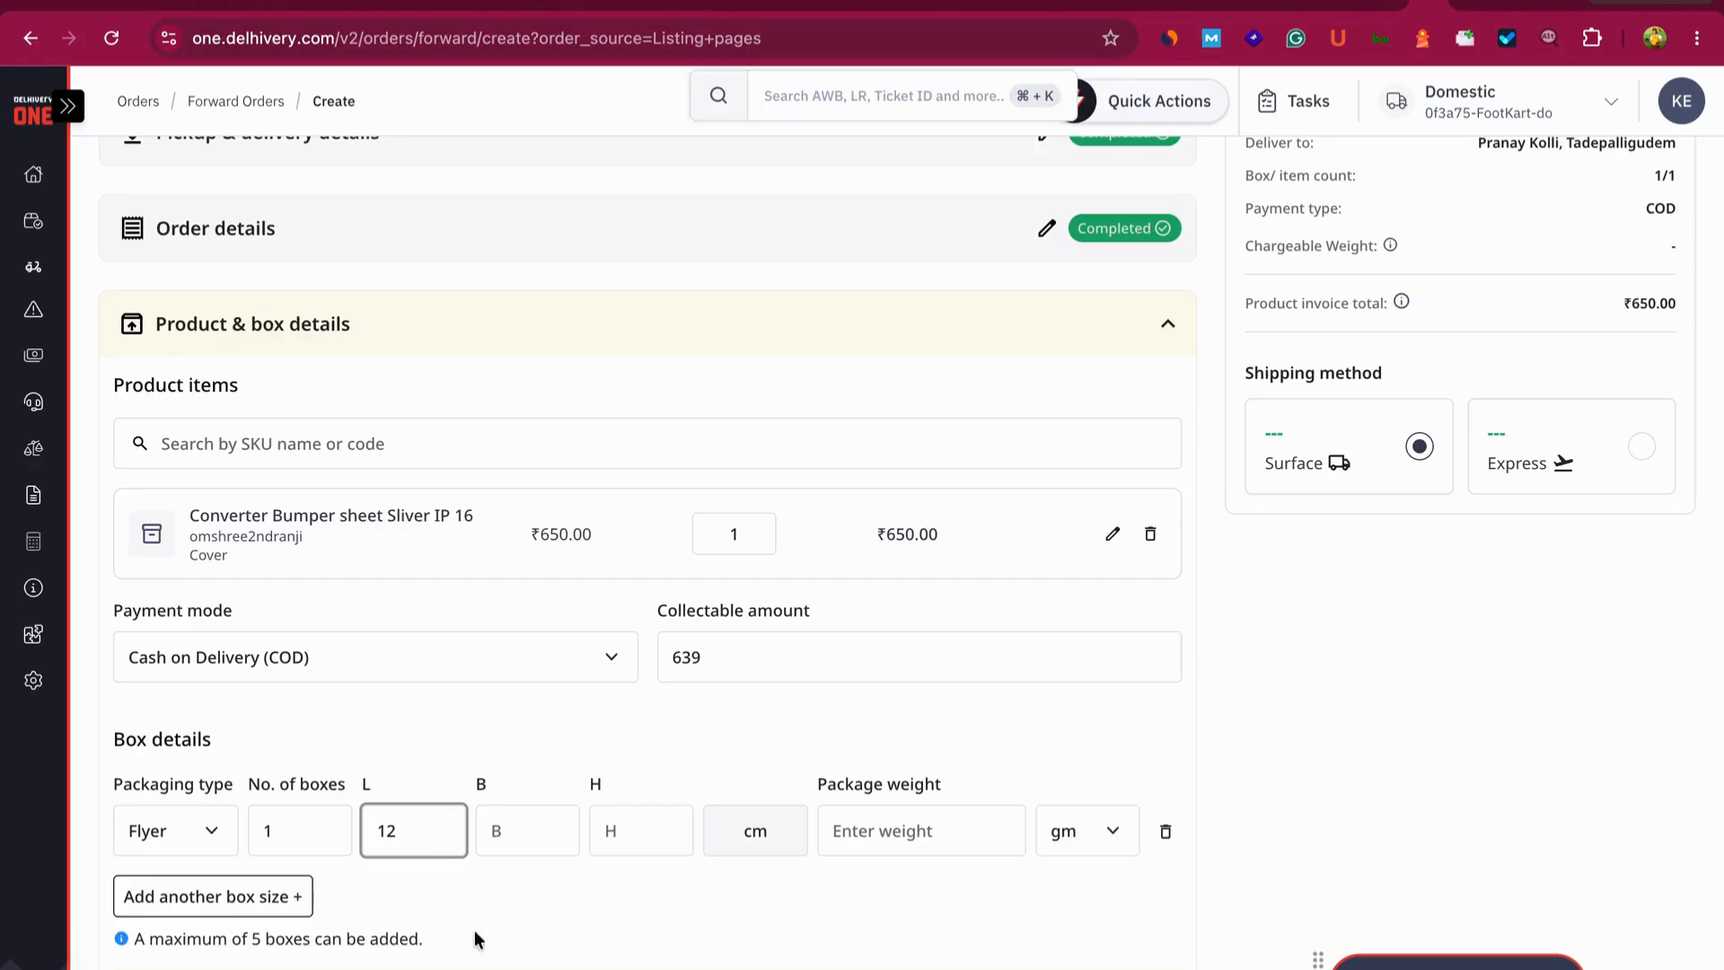
pyautogui.click(528, 815)
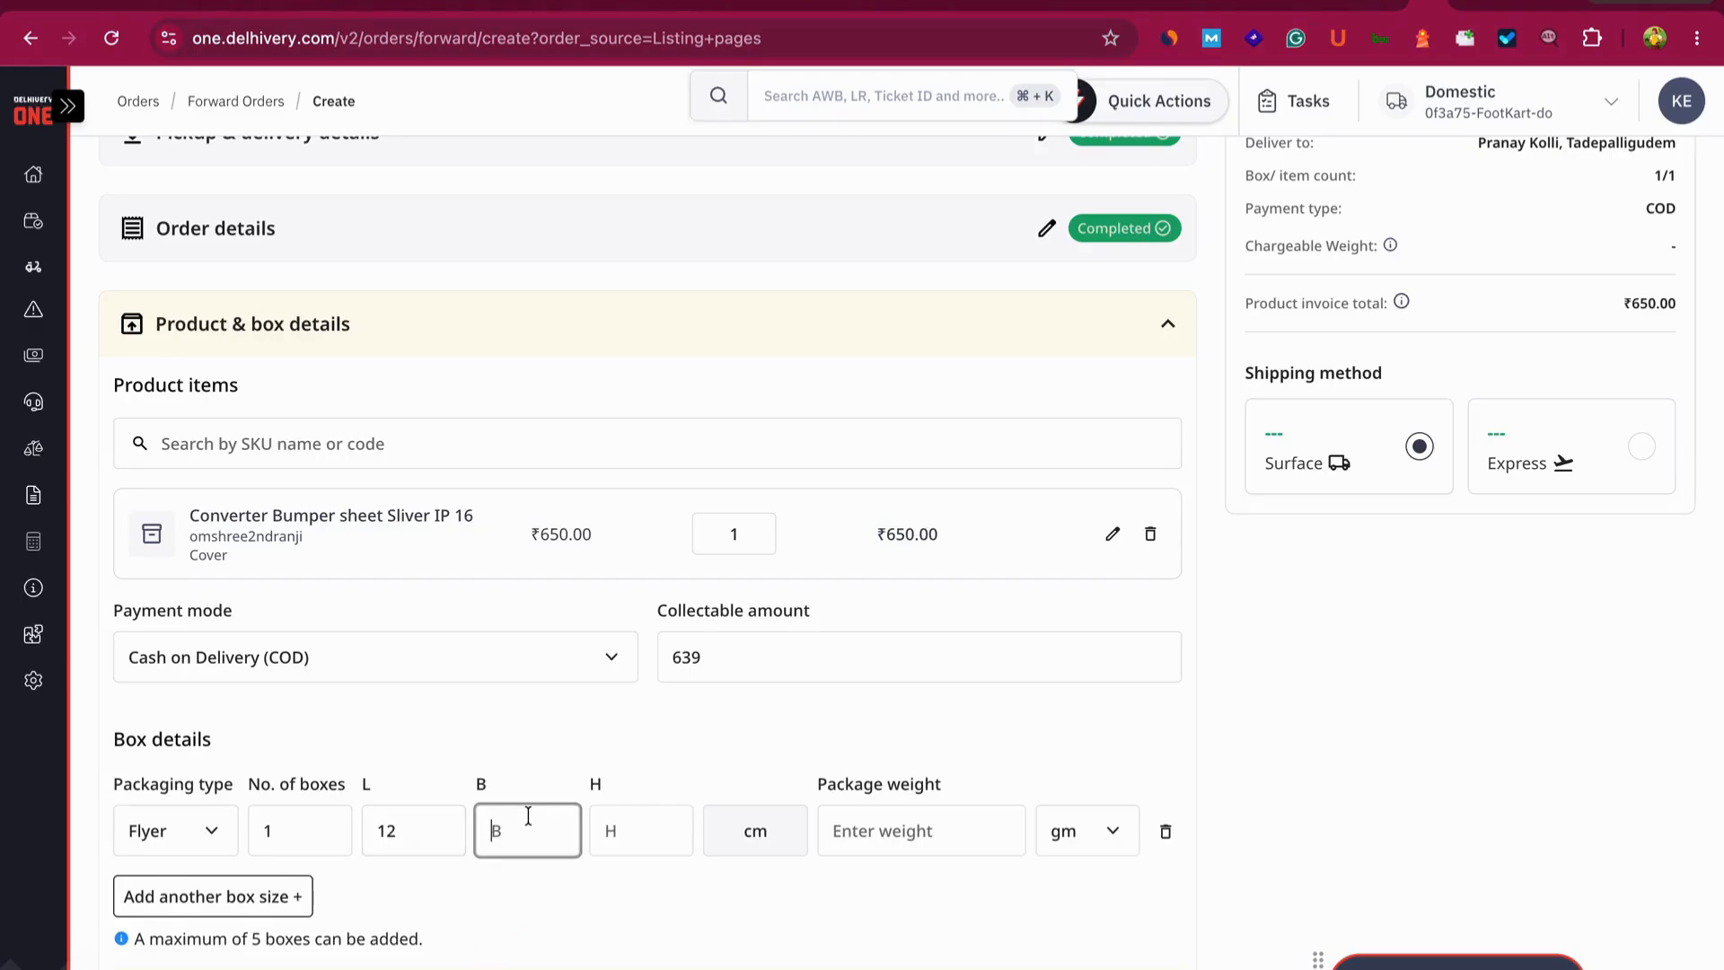
pyautogui.write('7')
pyautogui.click(657, 844)
pyautogui.write('1')
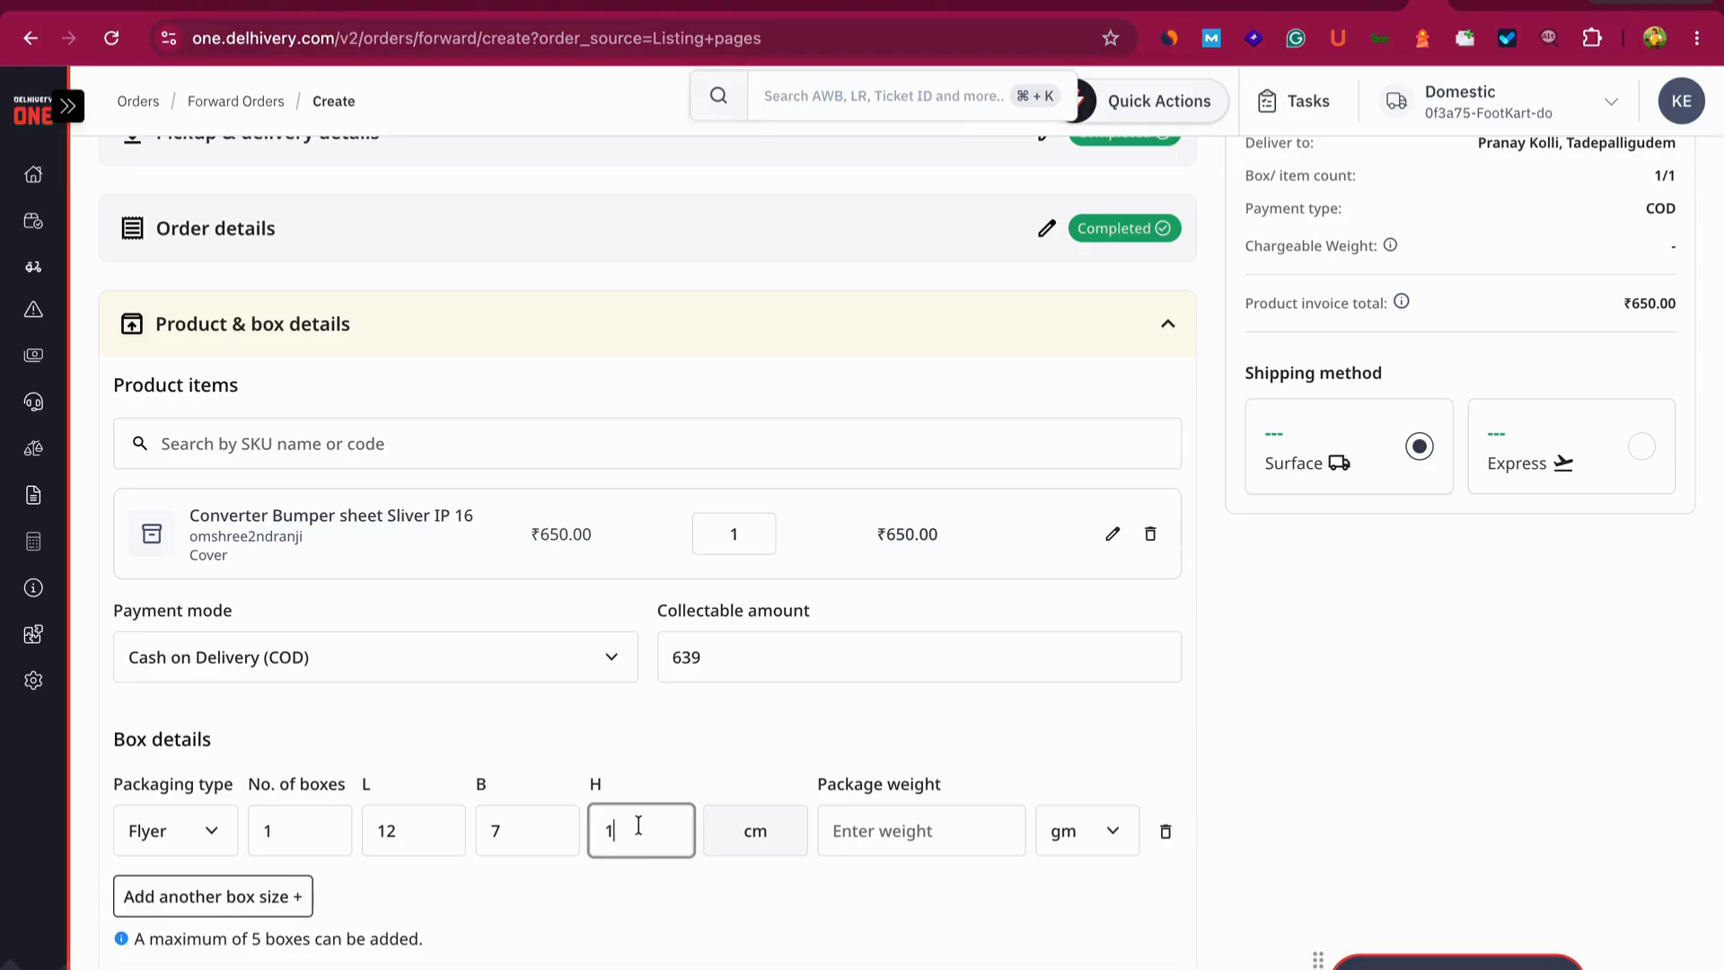
pyautogui.click(903, 844)
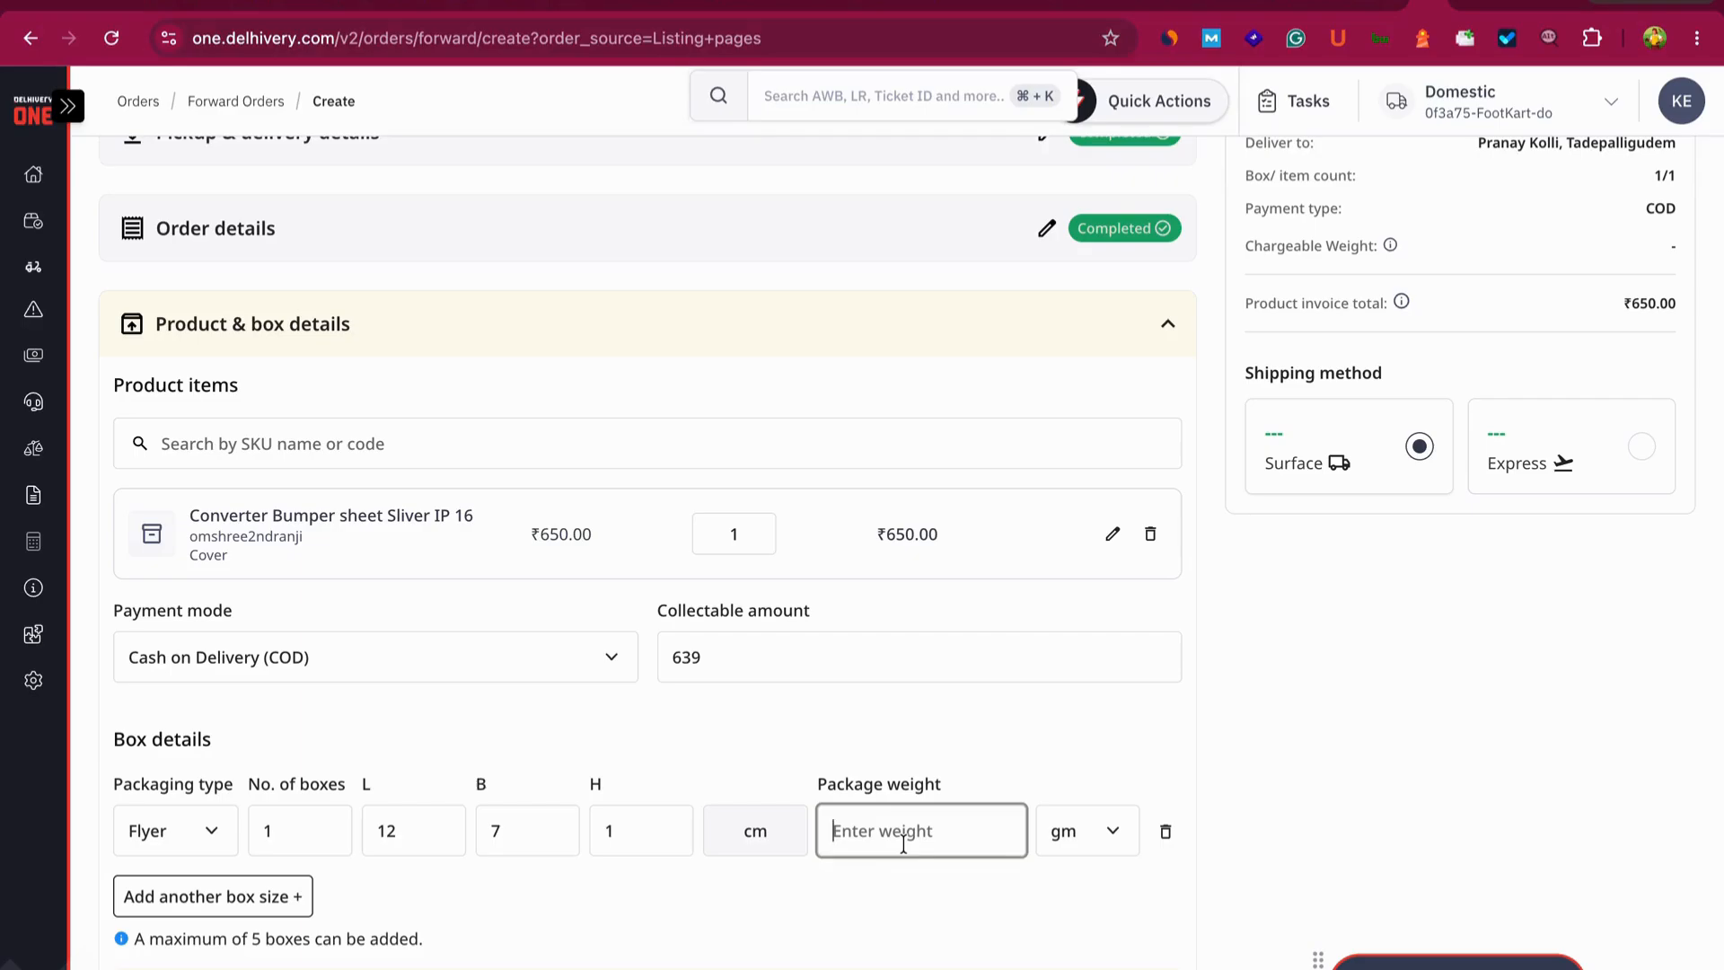
pyautogui.write('51')
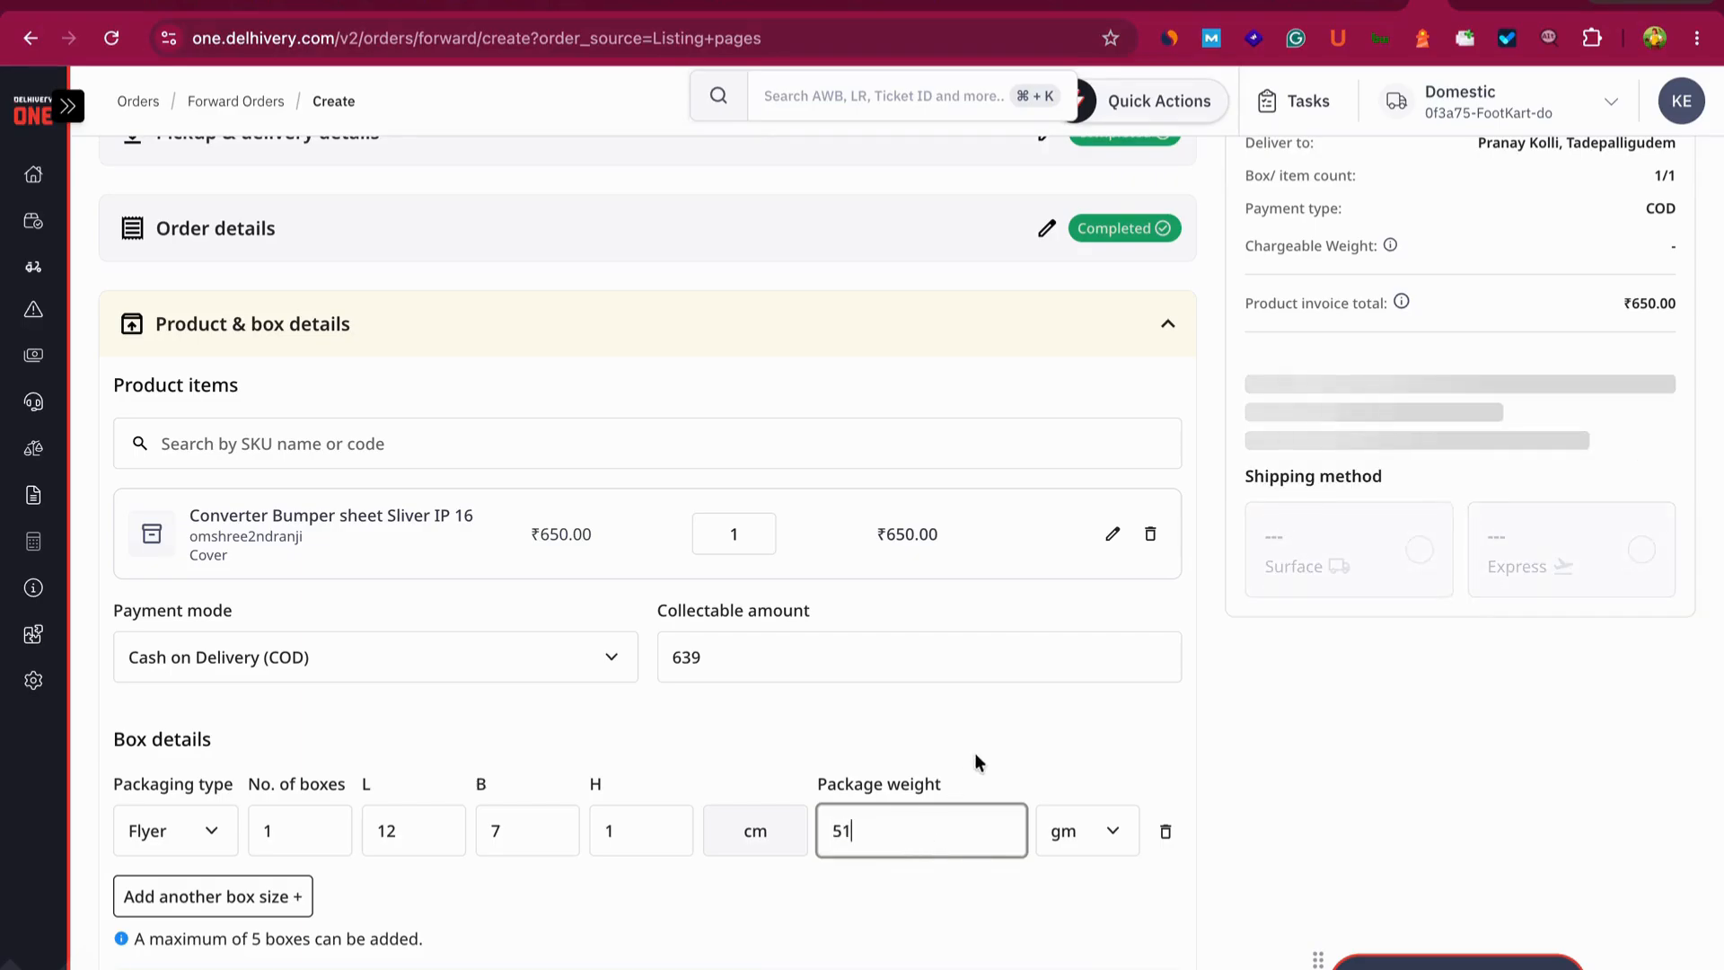
pyautogui.scroll(-3, 805, 786)
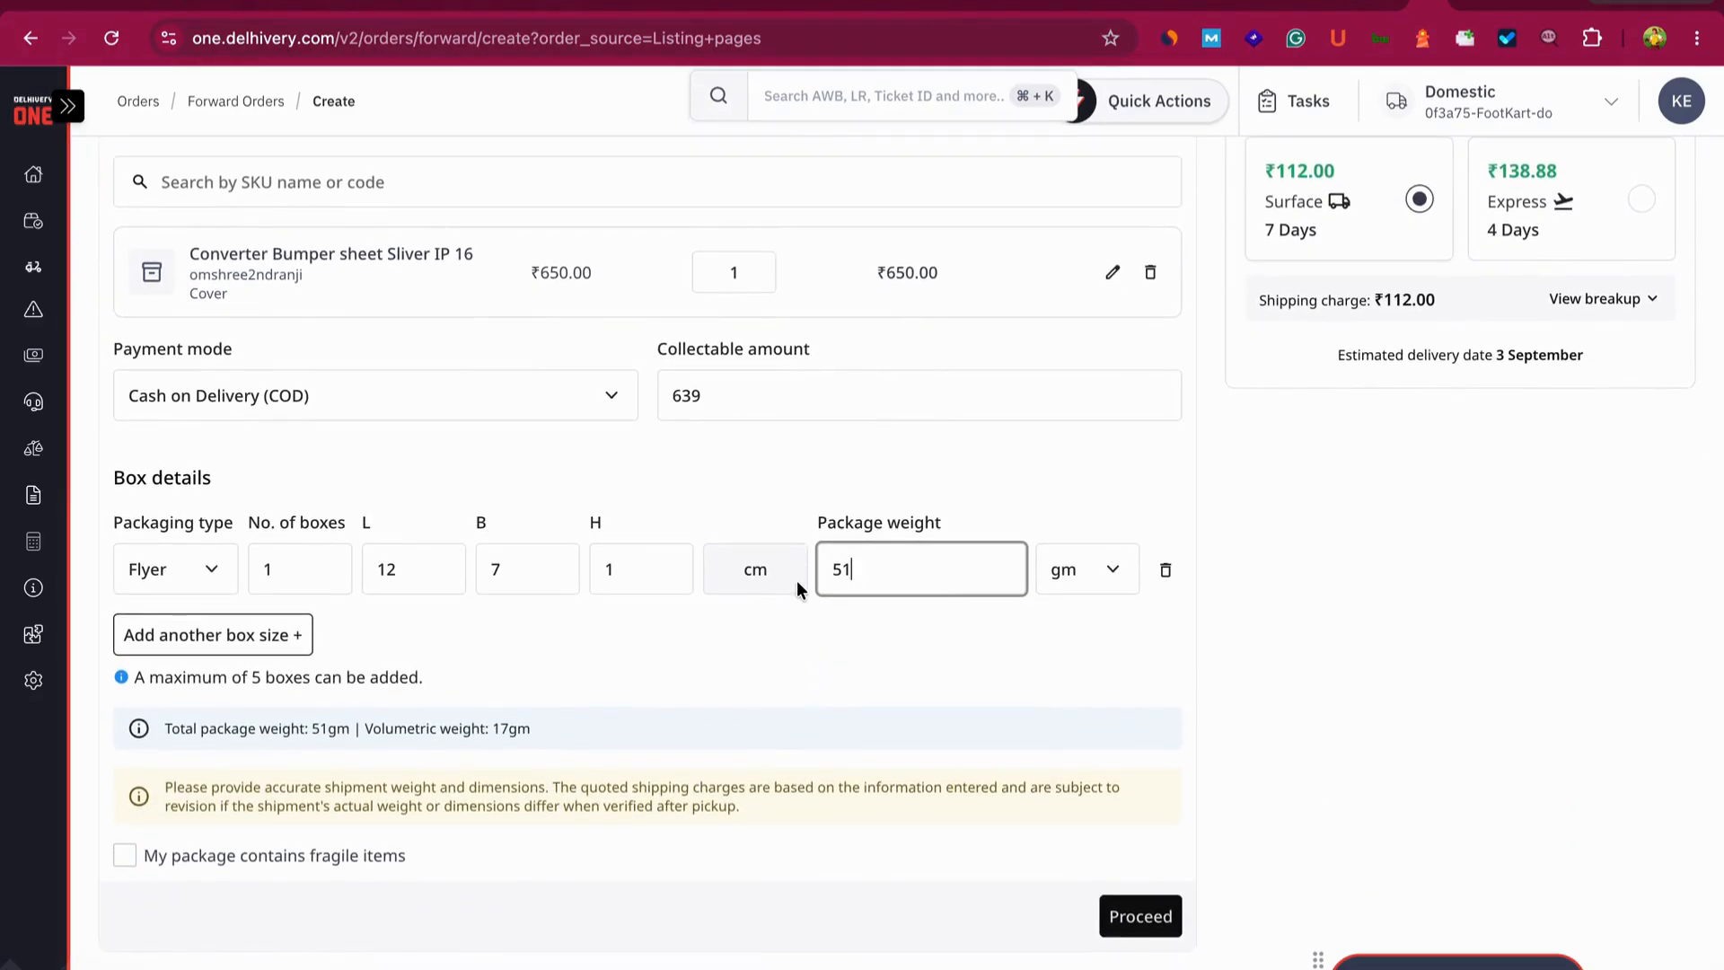
# - Confirm product and box details and manifest the order with Surface shipping at ₹112
pyautogui.click(1142, 915)
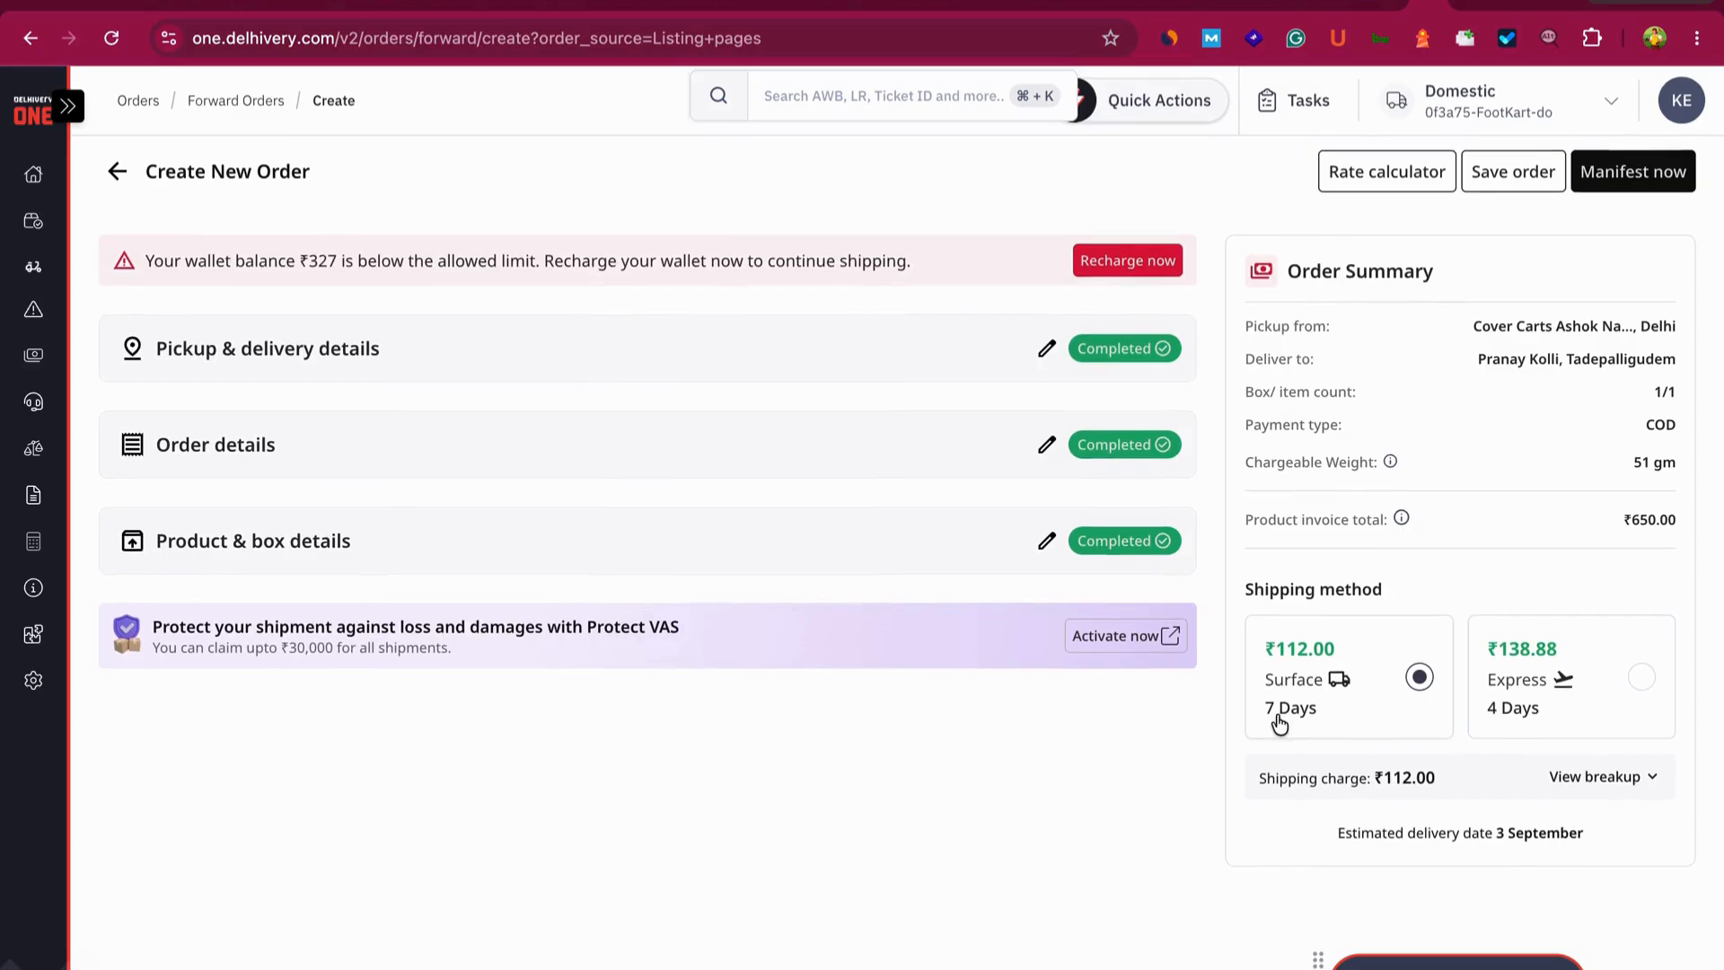
pyautogui.click(1605, 183)
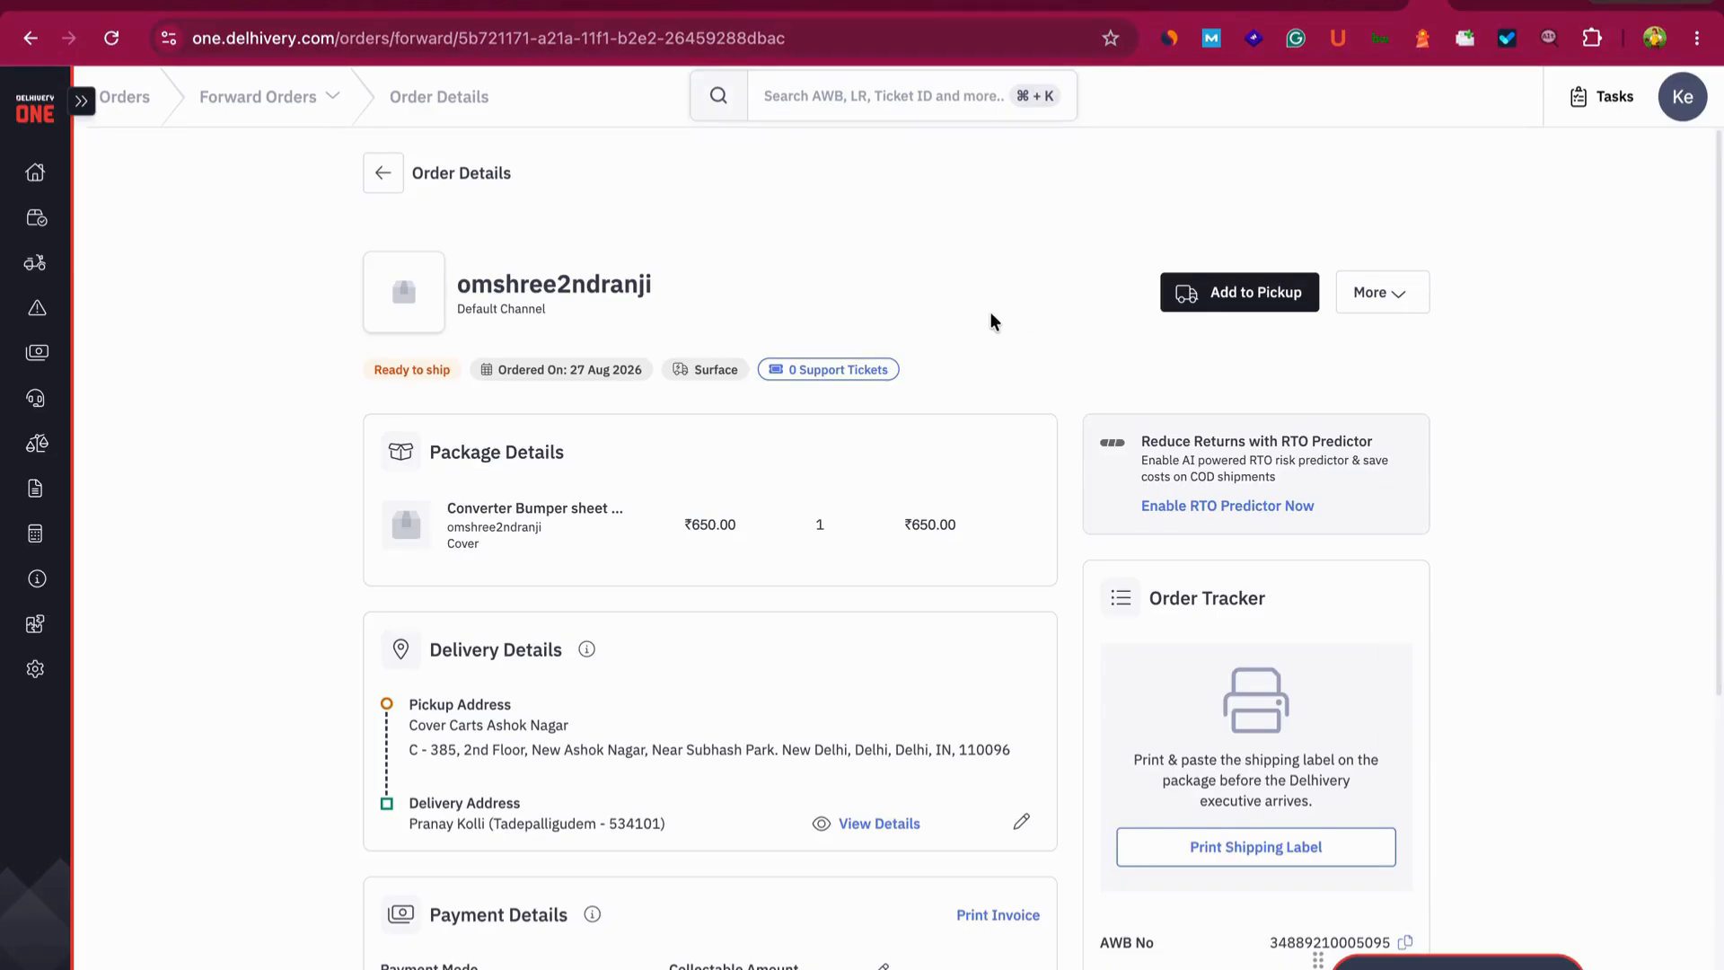
# - Add the order to the existing 29 Aug pickup
pyautogui.scroll(-3, 989, 320)
pyautogui.scroll(4, 990, 319)
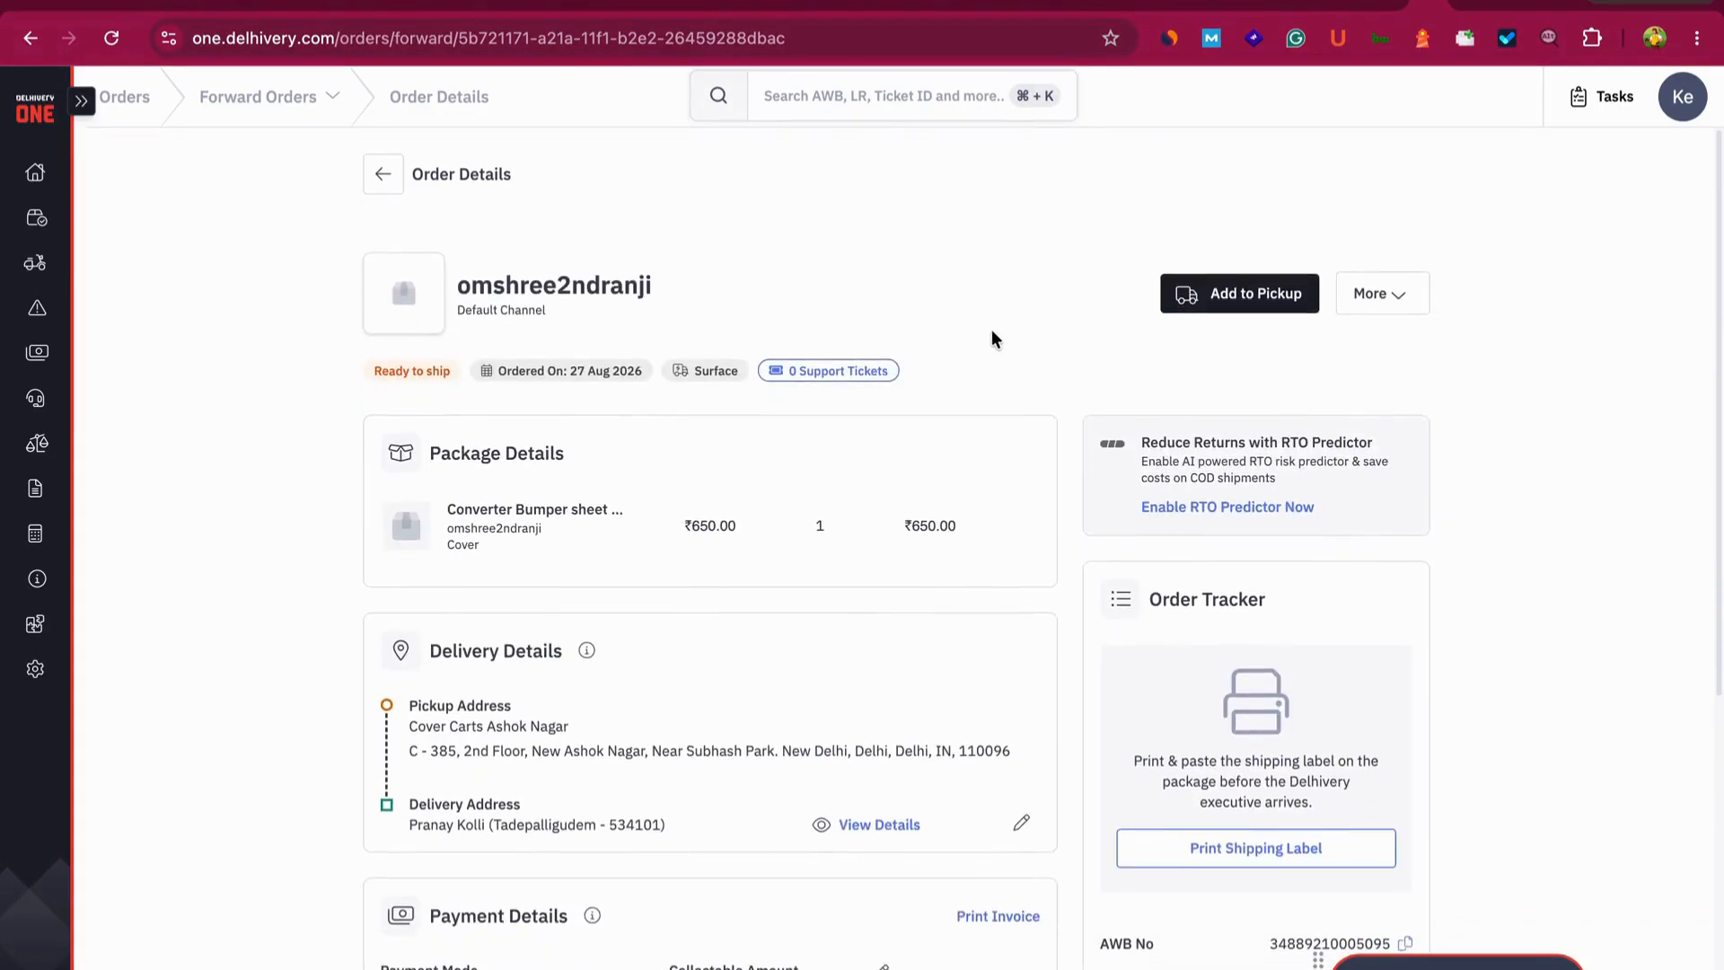
pyautogui.click(1202, 285)
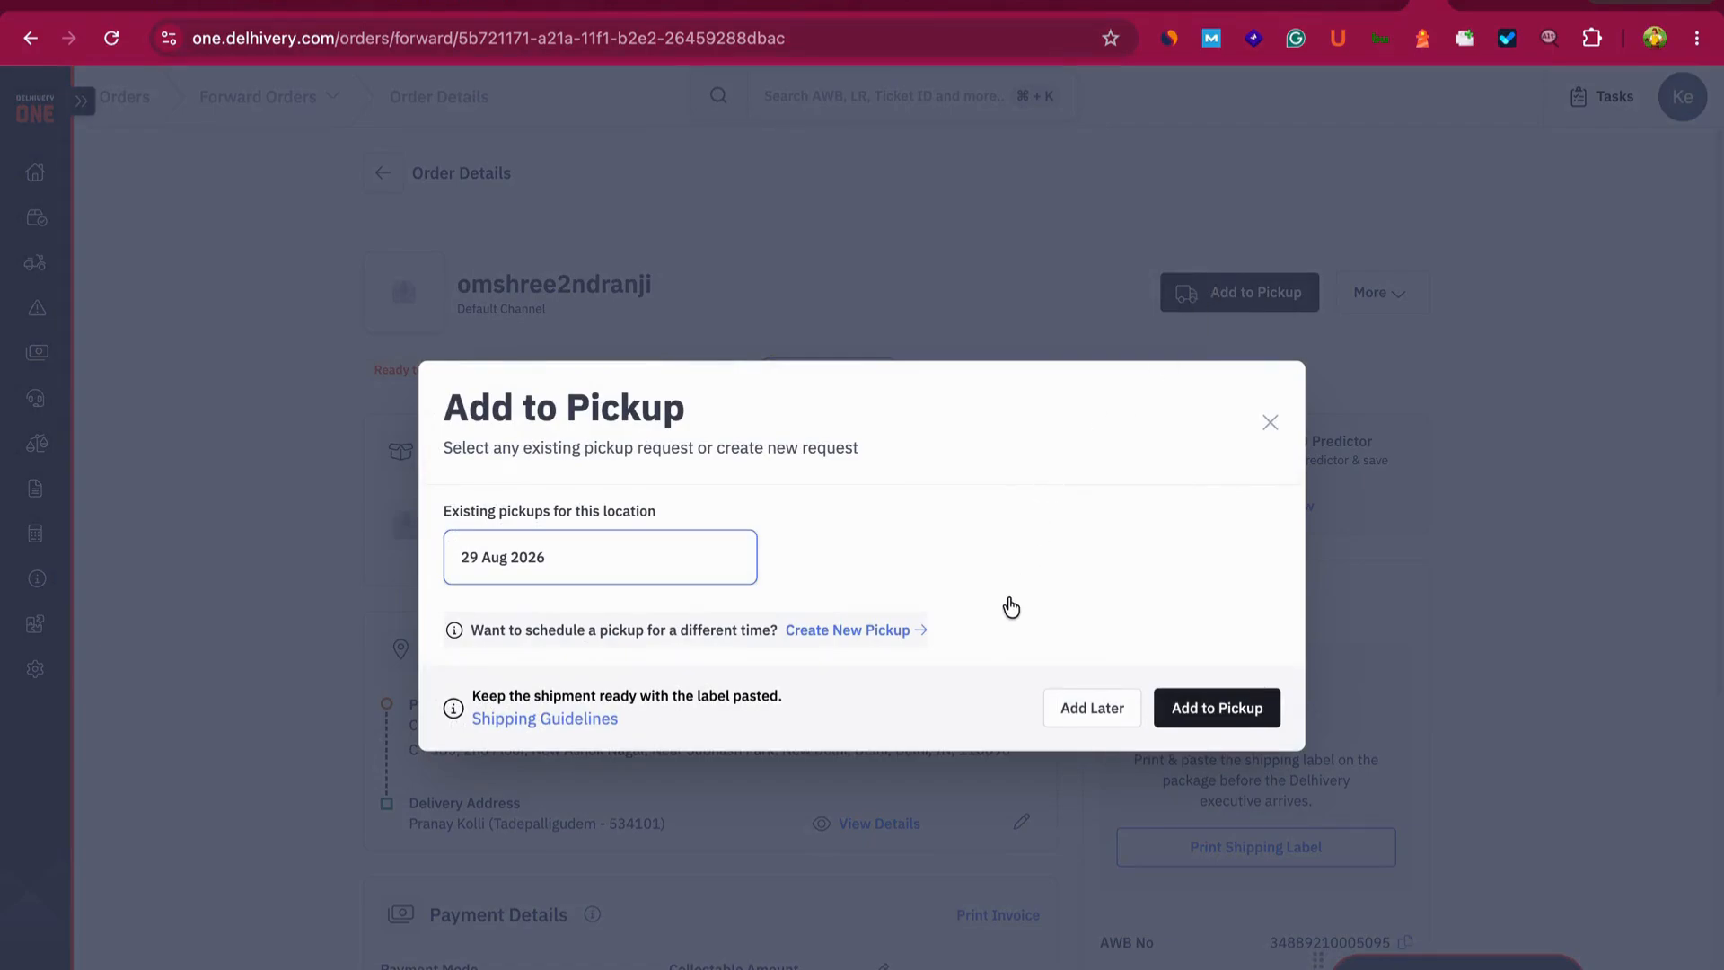
pyautogui.click(1203, 714)
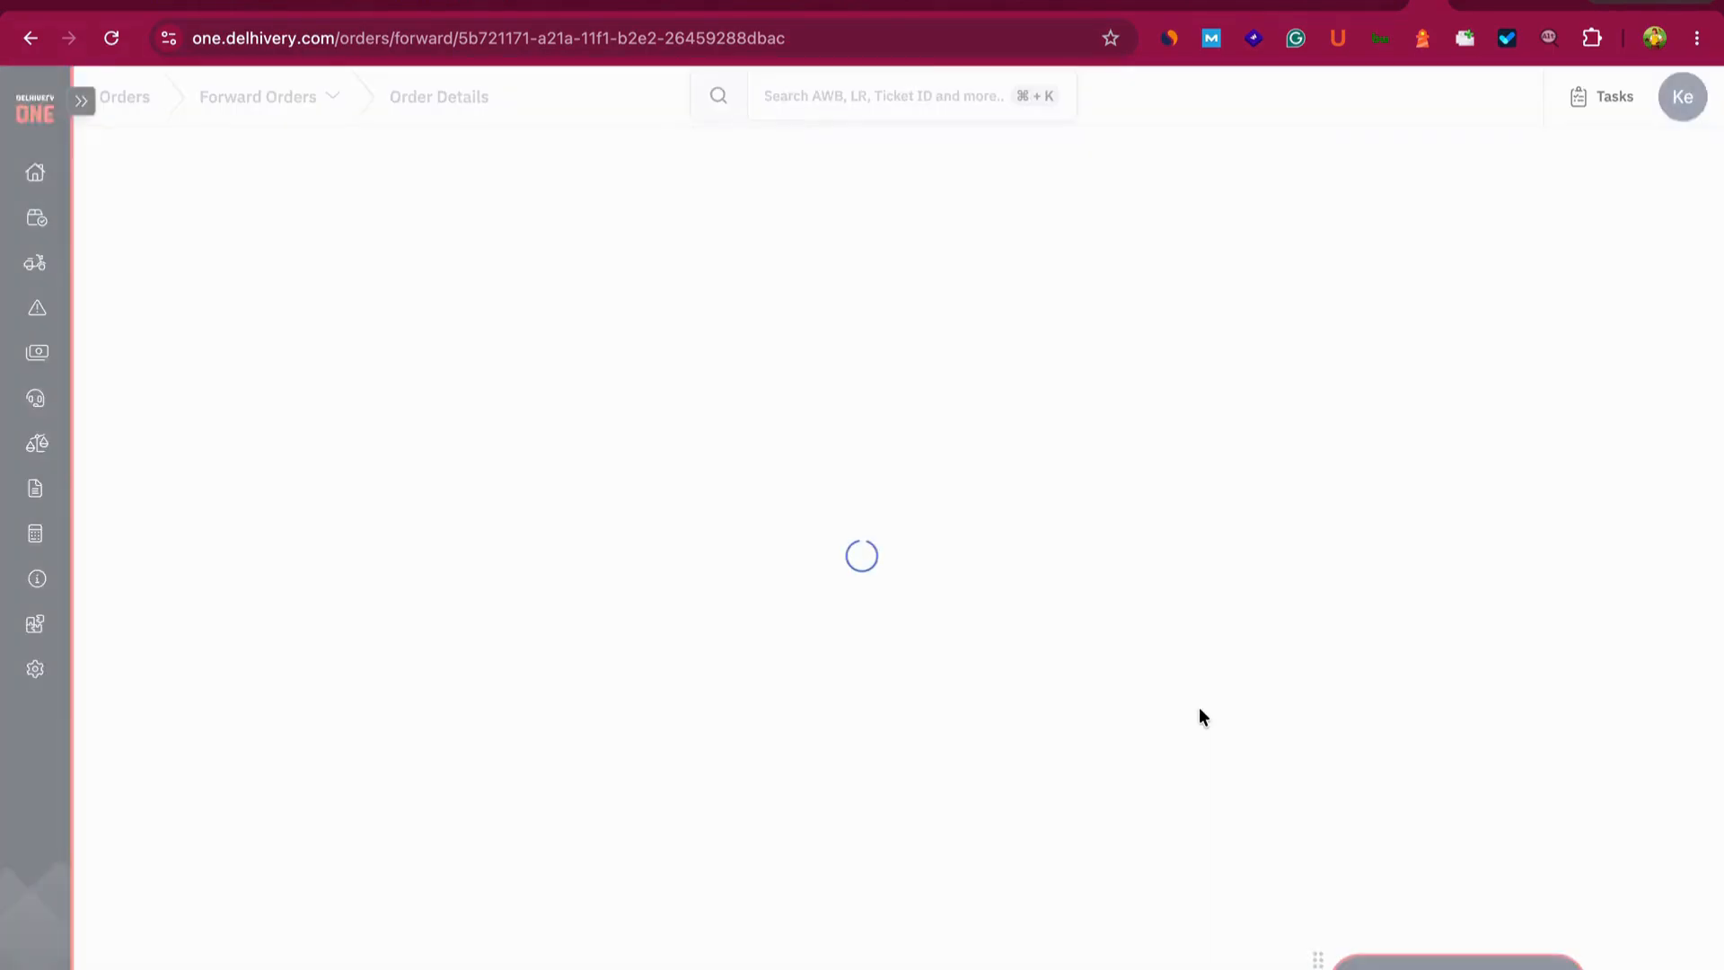
# - Try a new Mid Day pickup slot, abandon it, and re-add the order to the 29 Aug 2026 pickup
pyautogui.click(1212, 293)
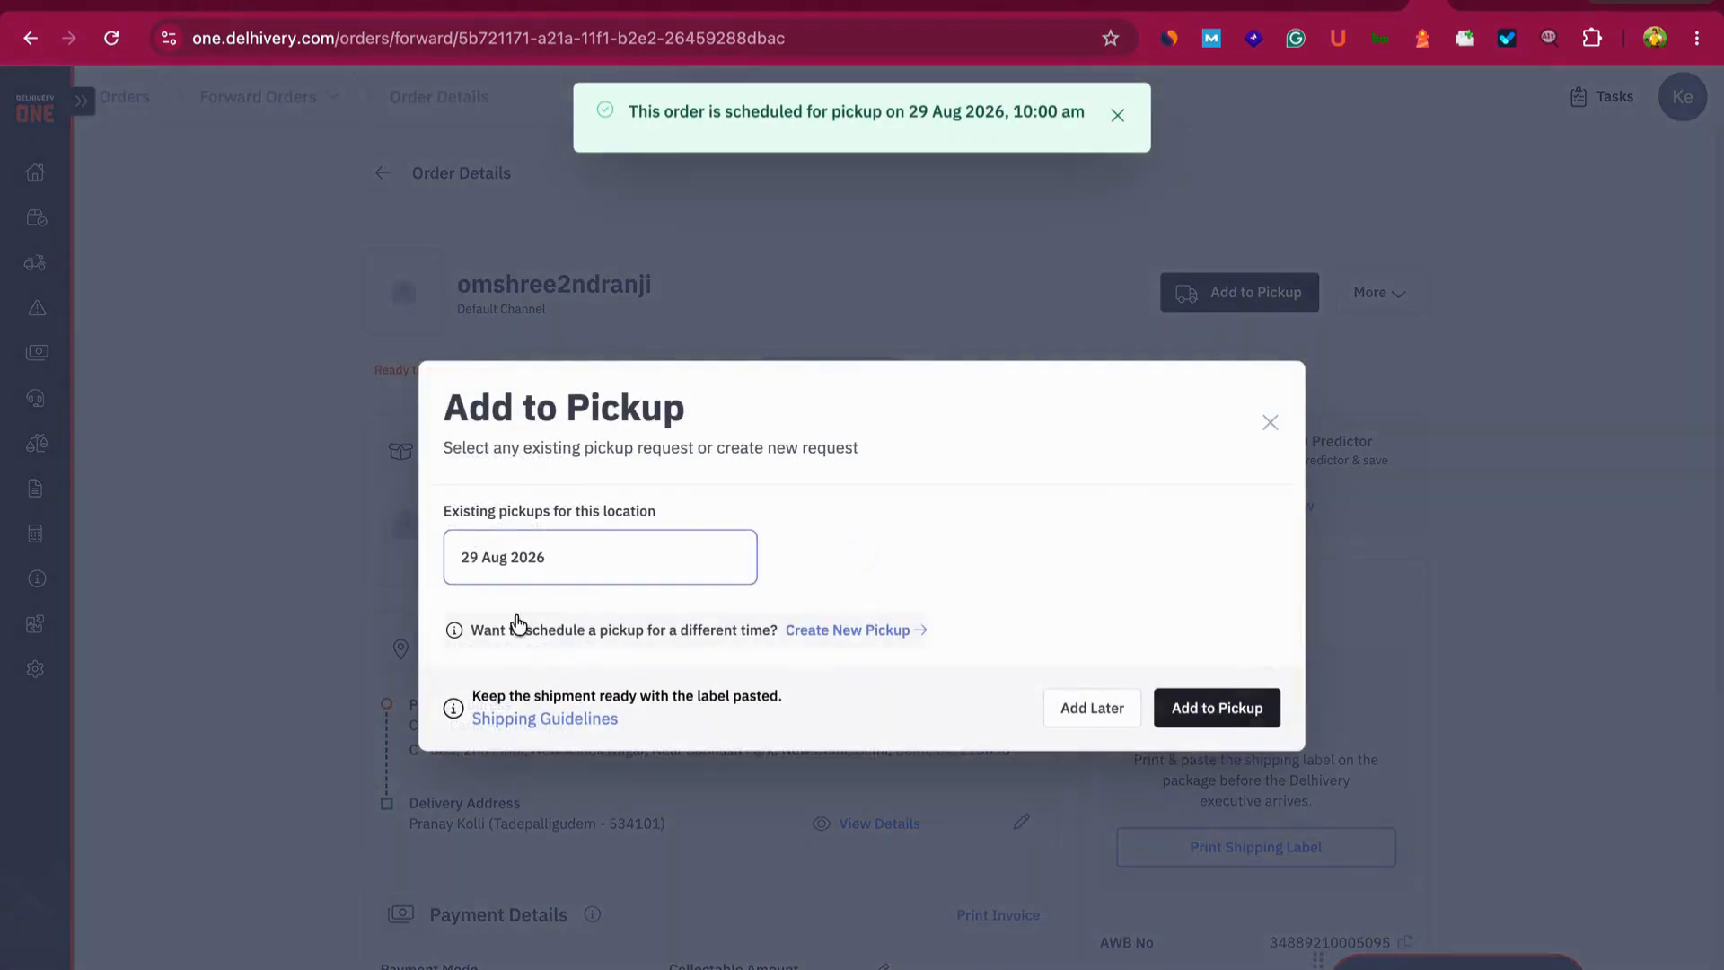
pyautogui.click(808, 632)
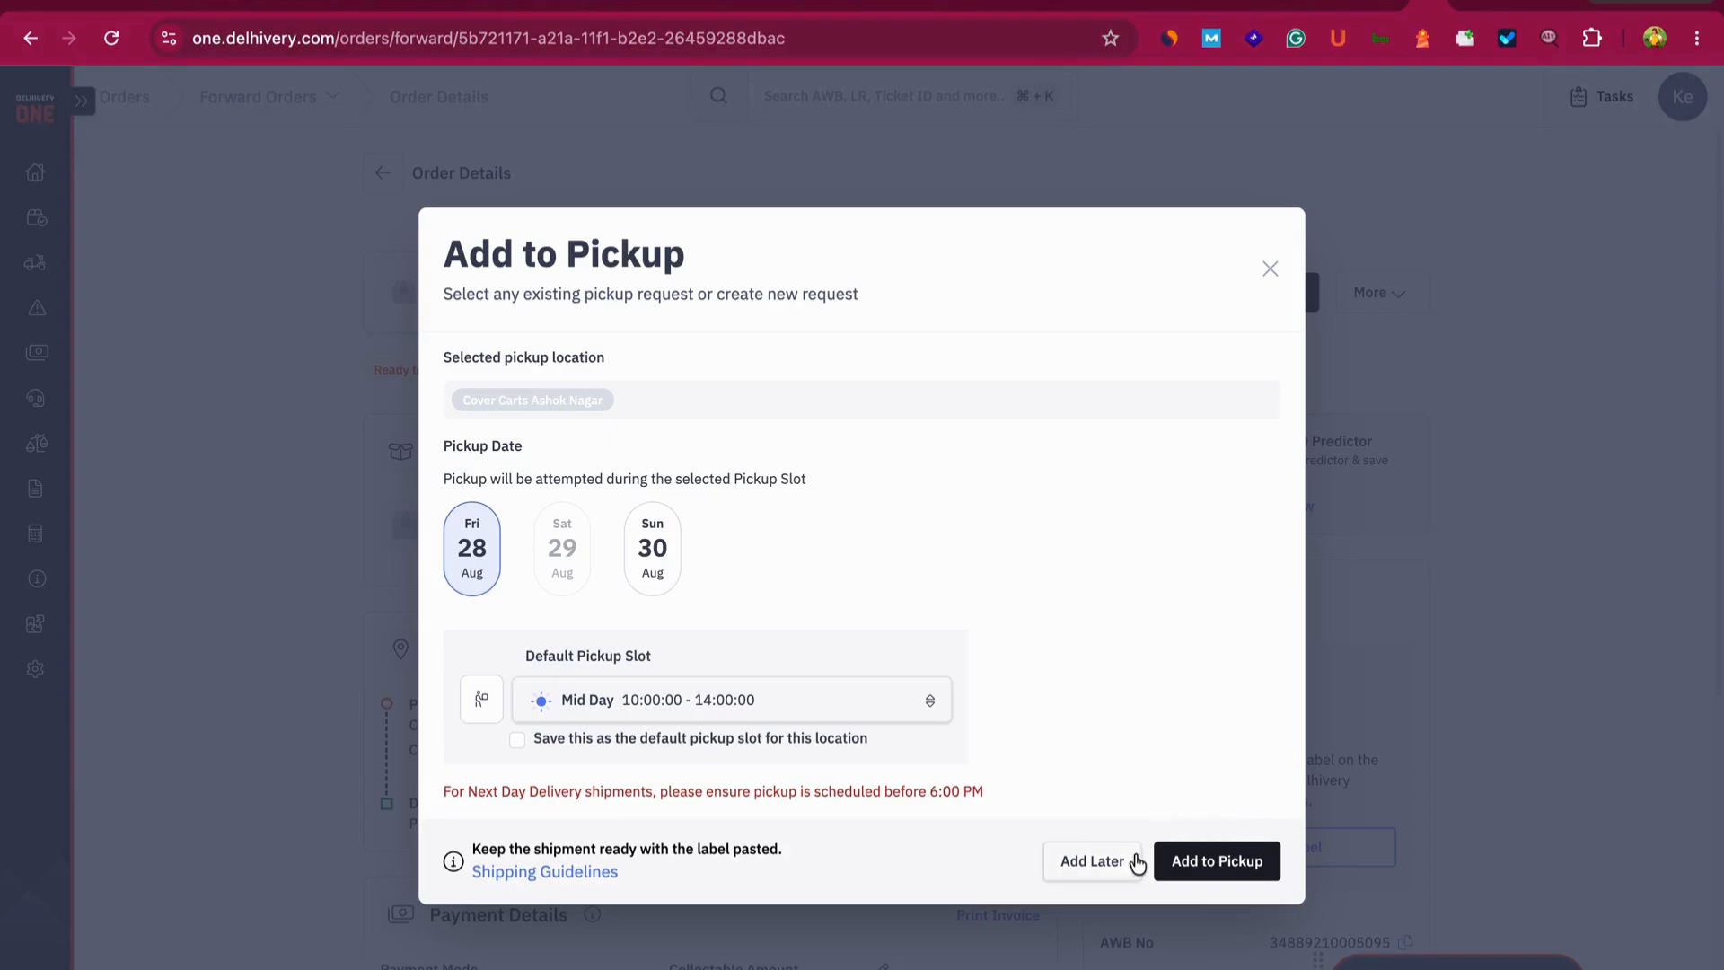
pyautogui.click(869, 700)
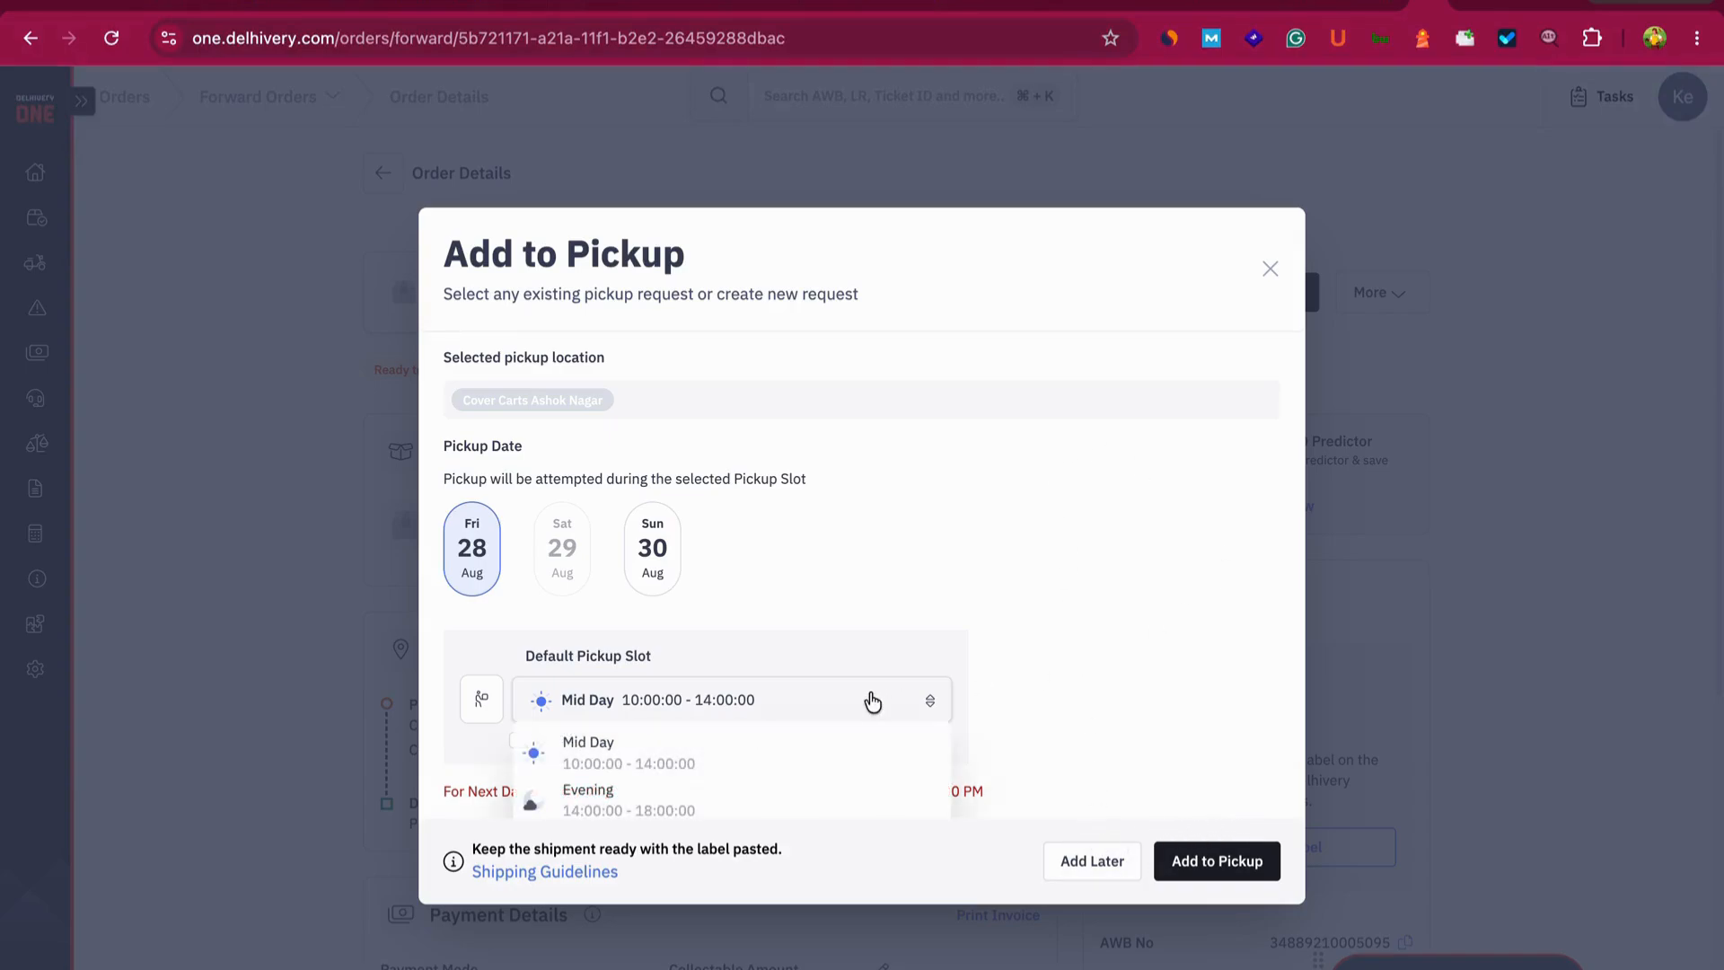
pyautogui.click(1086, 666)
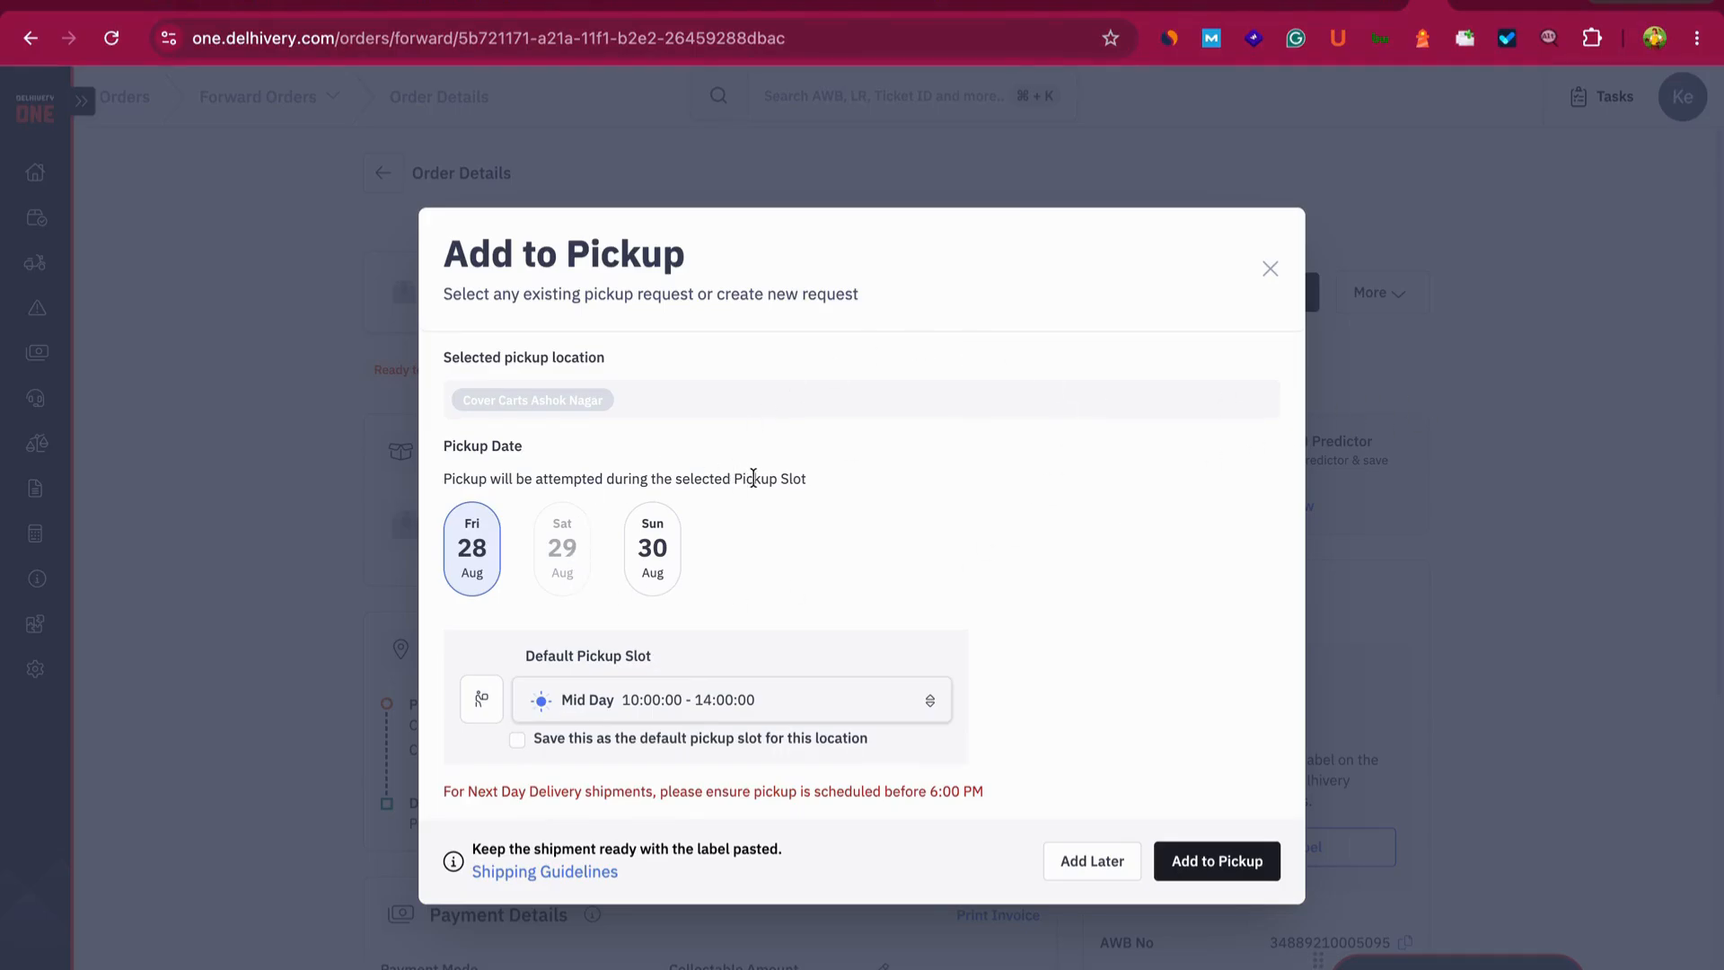
pyautogui.click(1271, 275)
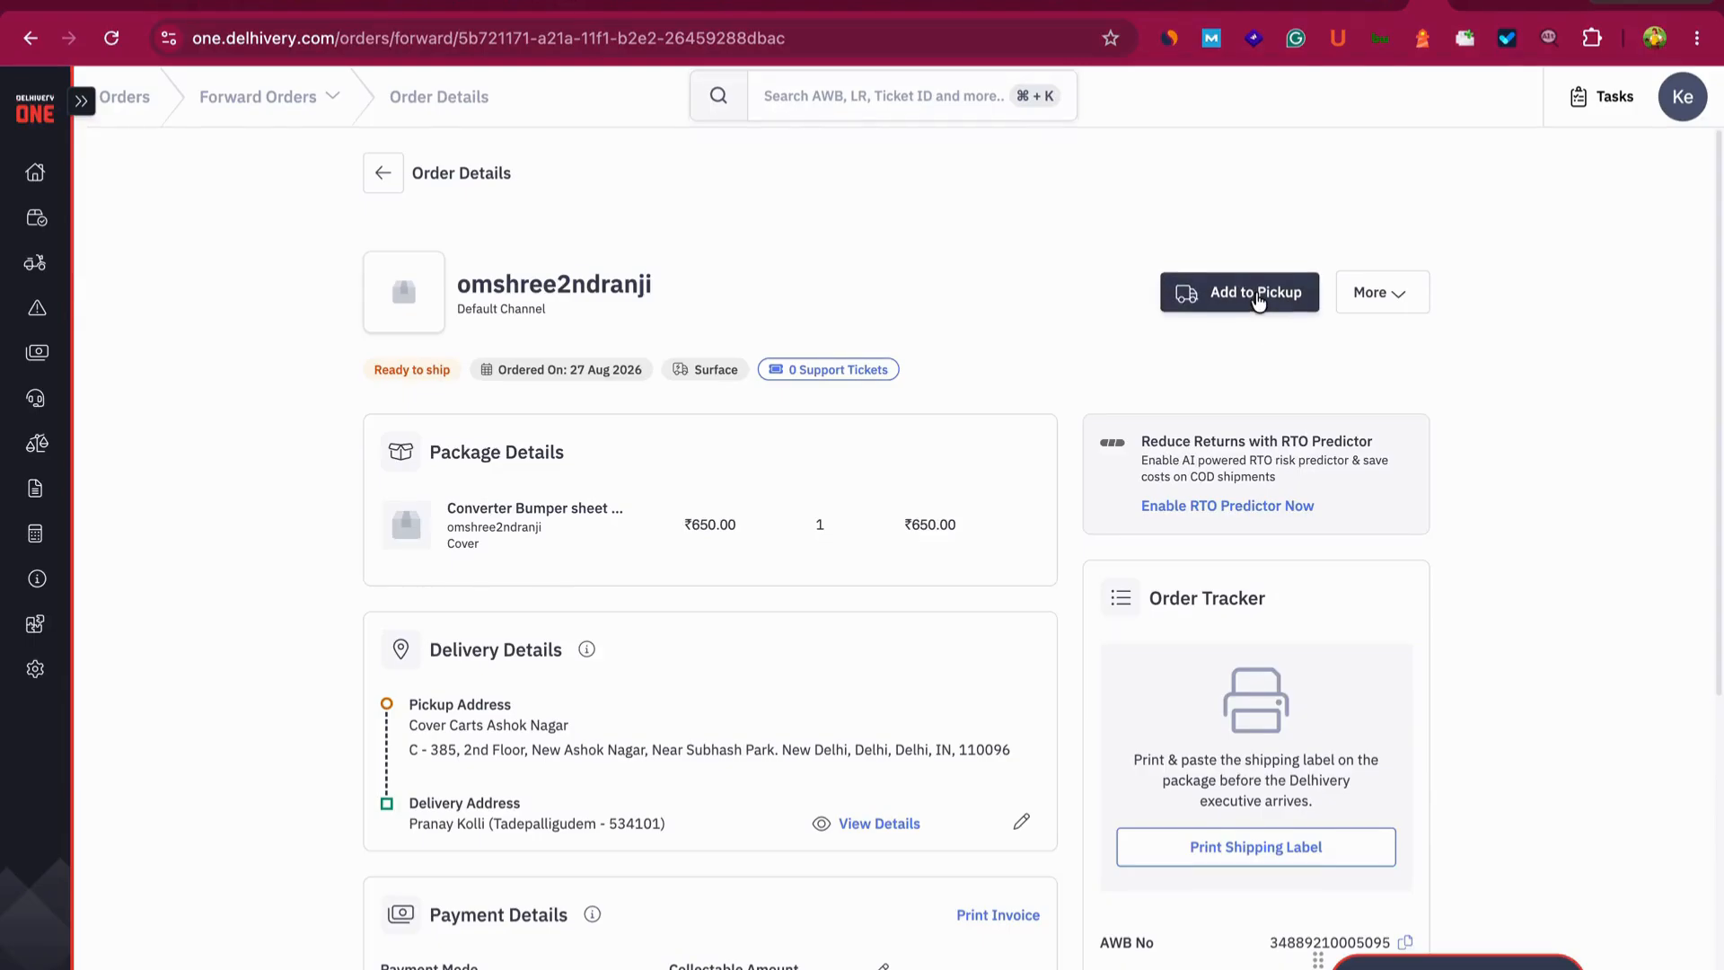
pyautogui.click(1258, 295)
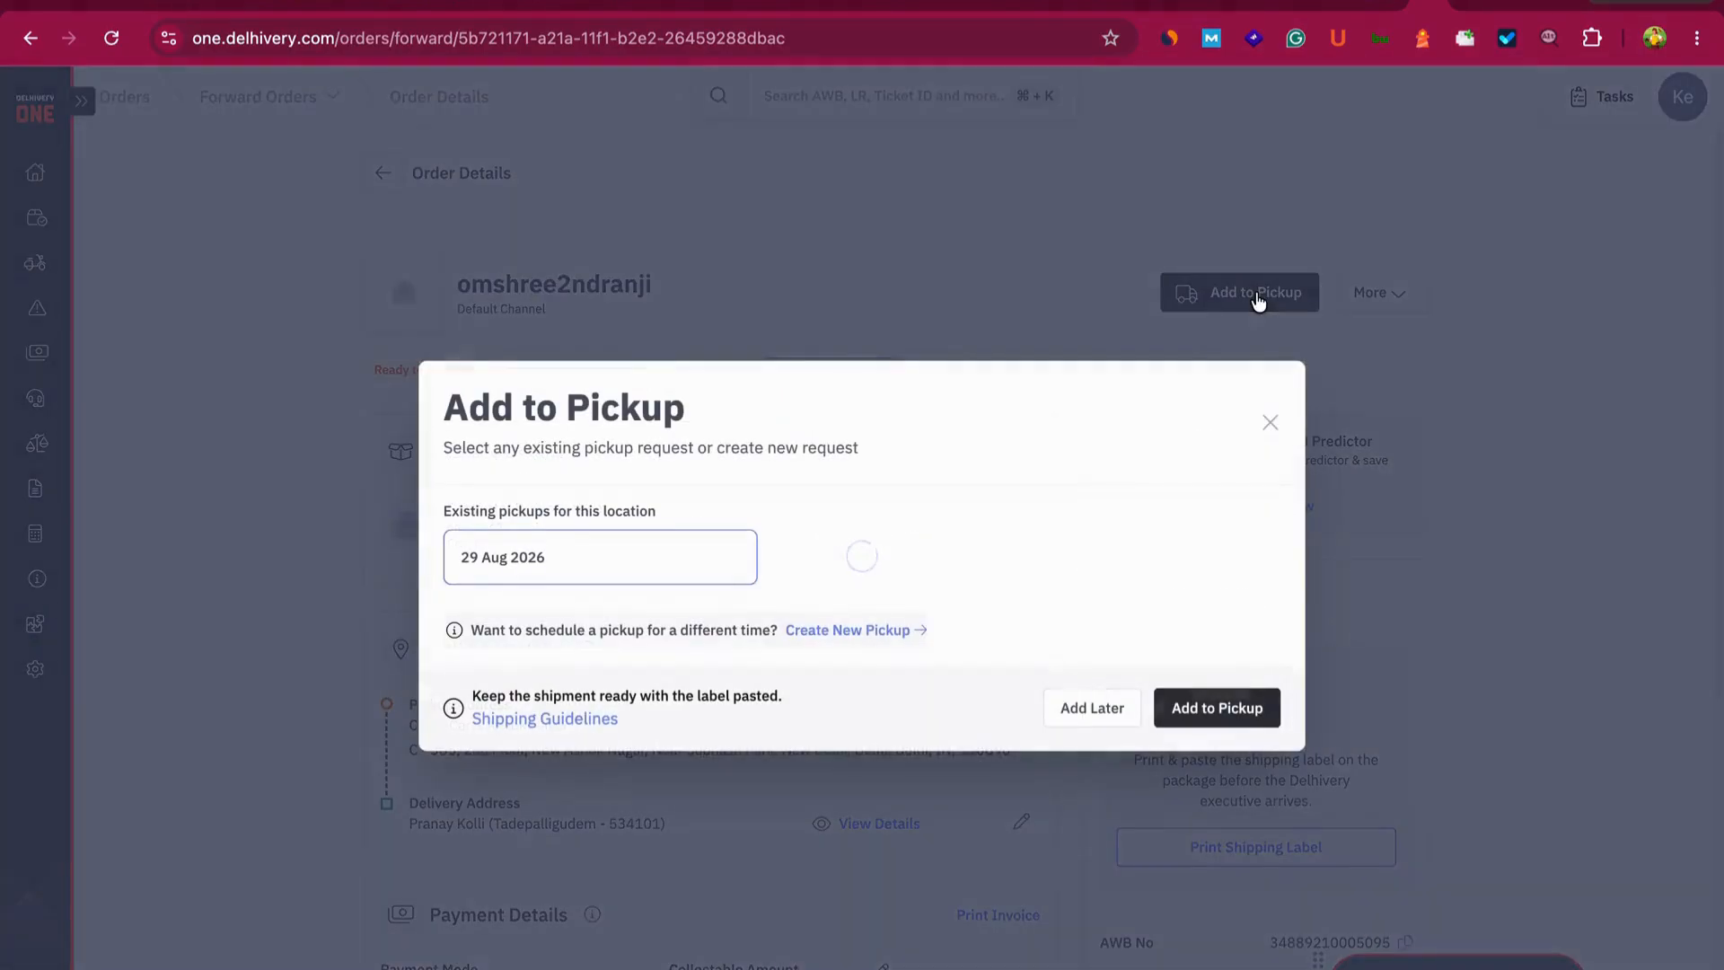
pyautogui.click(1197, 709)
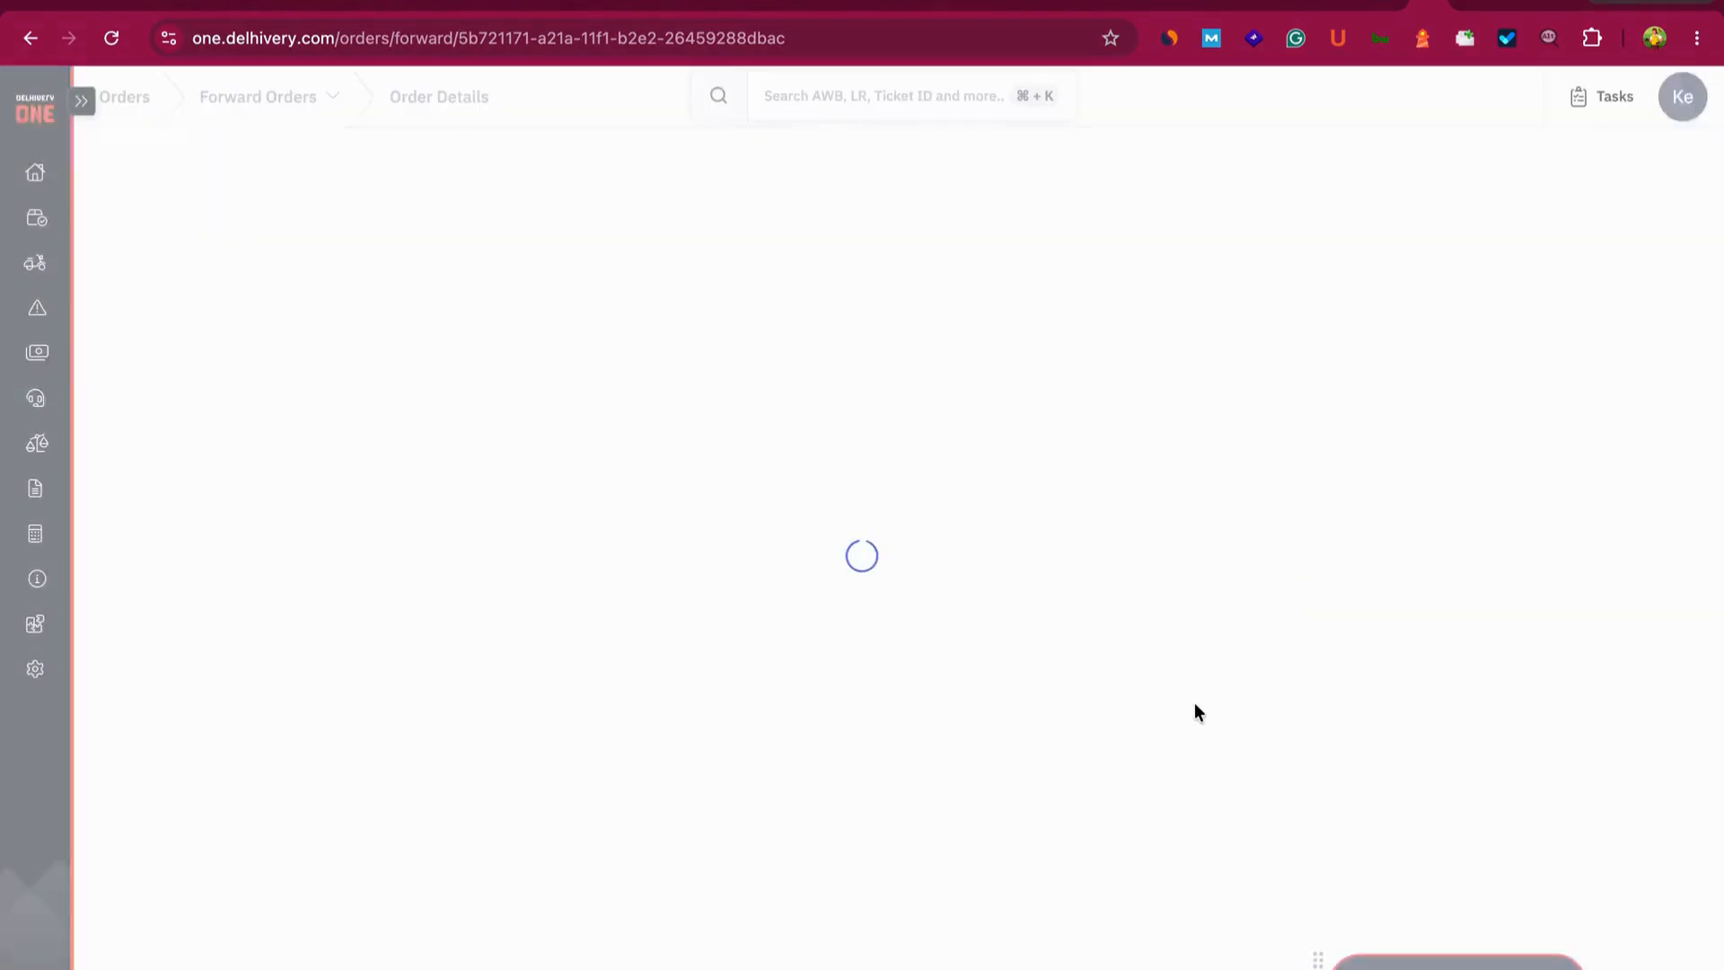
# - Generate the order's shipping label, viewing it in print preview without printing
pyautogui.scroll(-5, 1194, 575)
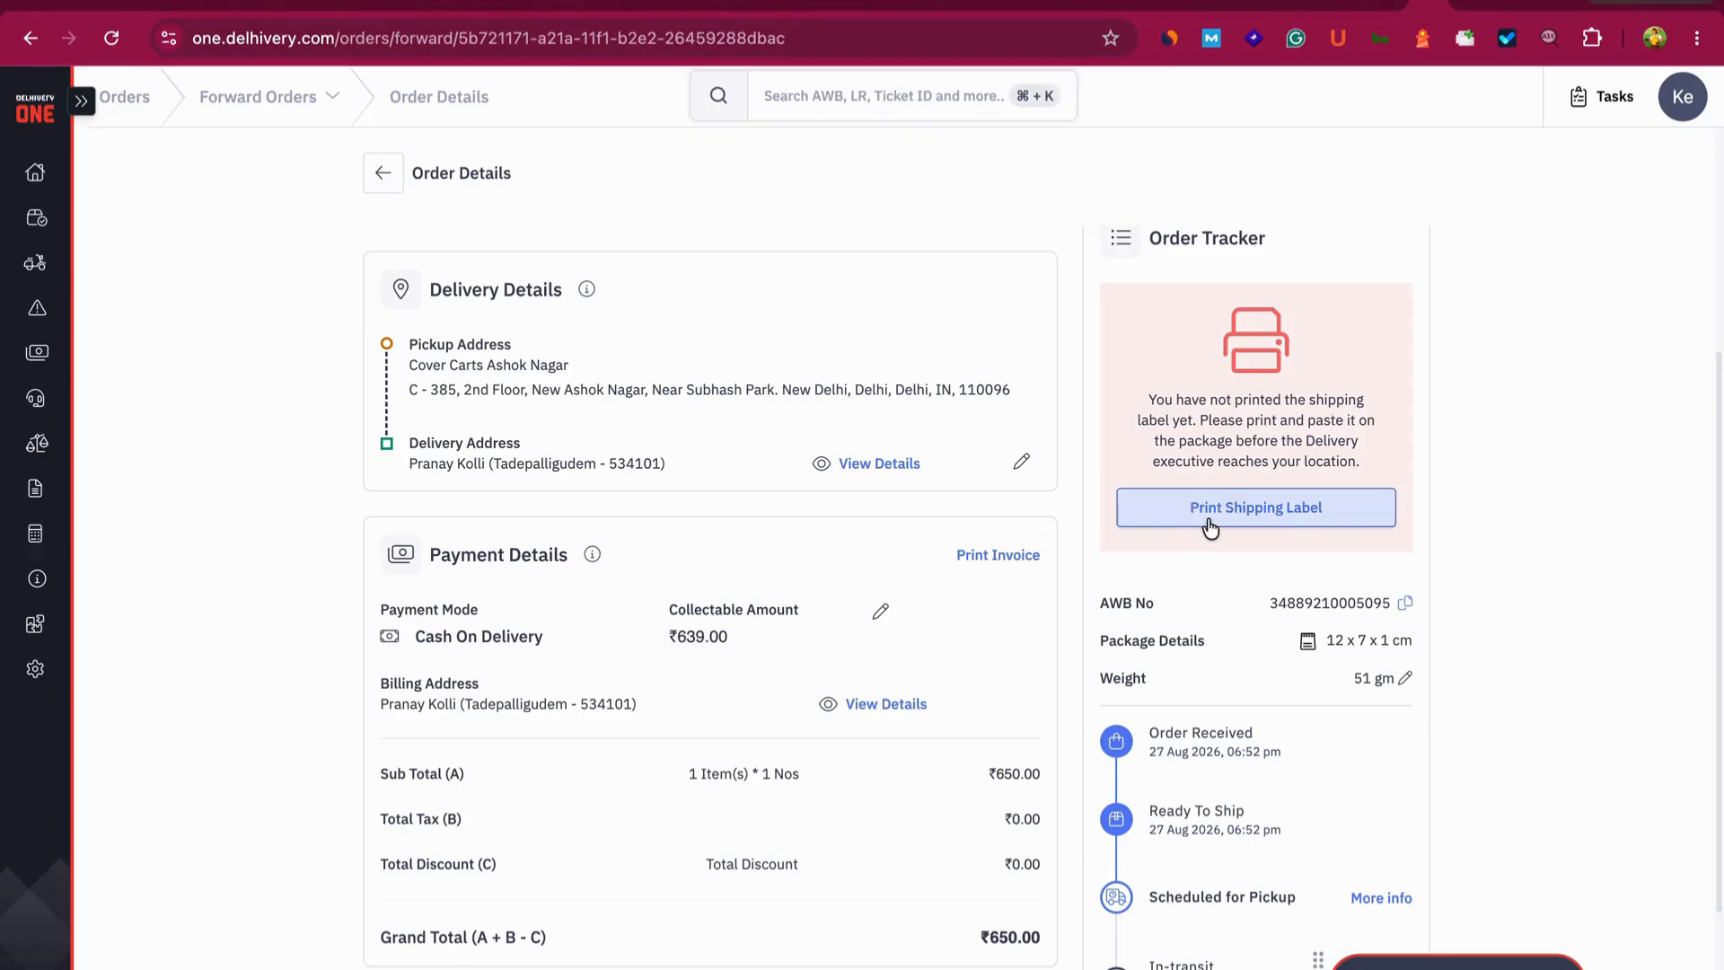
pyautogui.click(1209, 523)
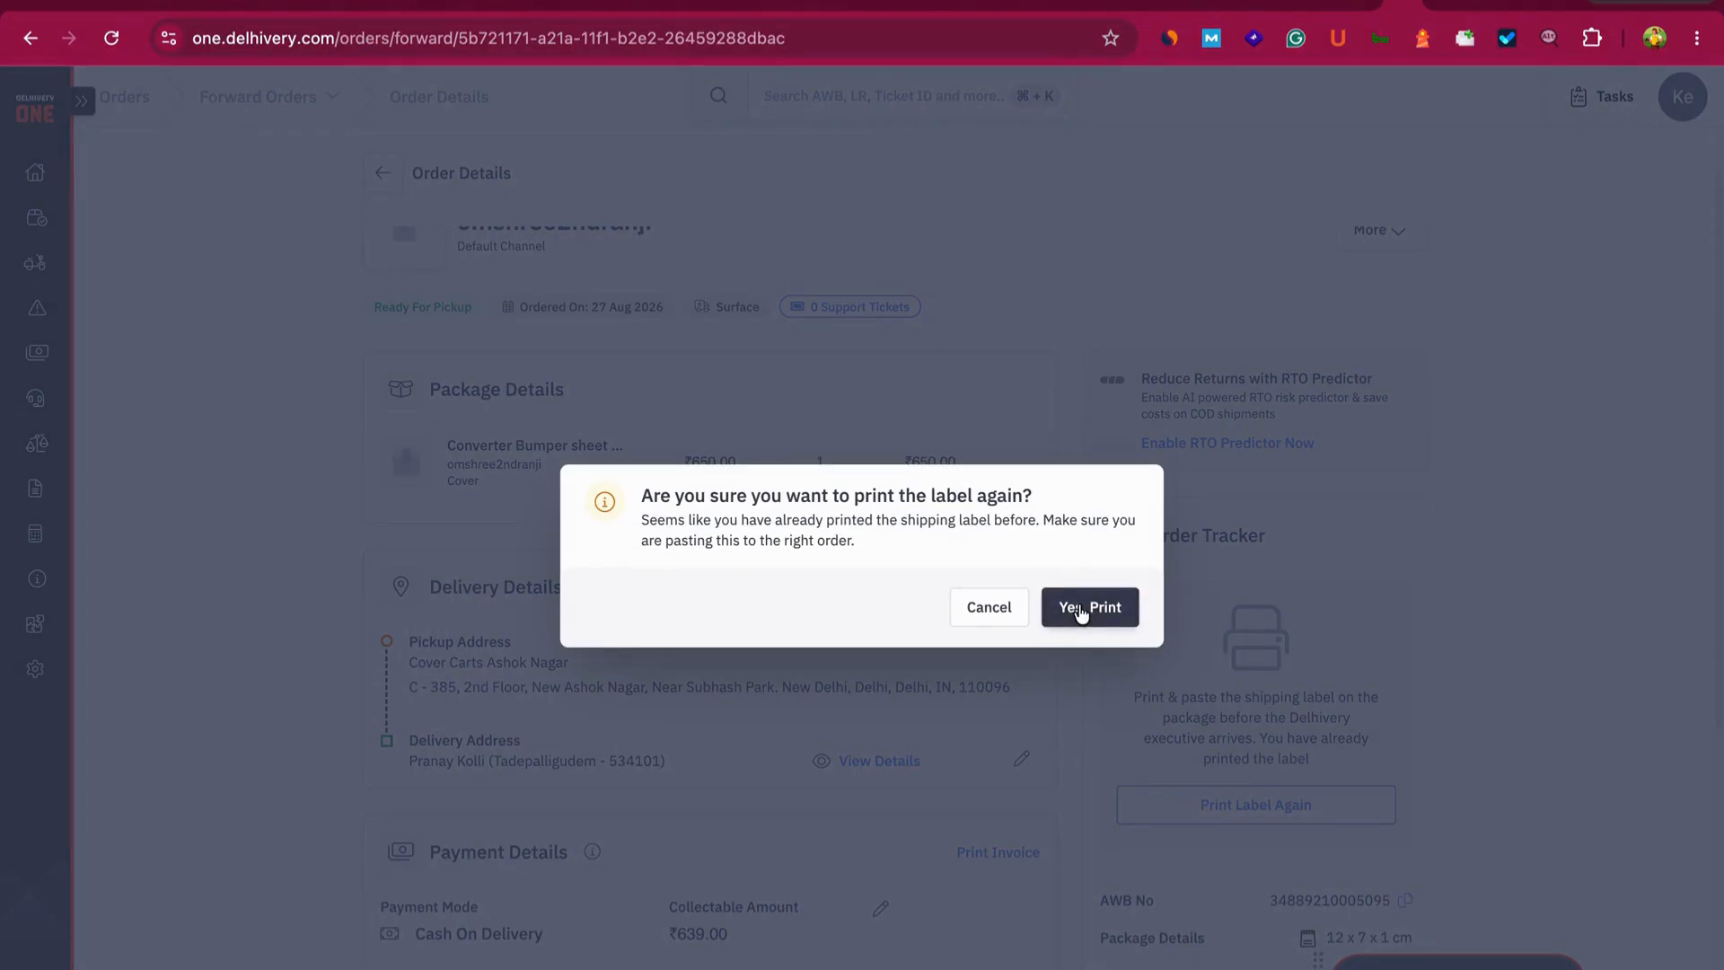
pyautogui.click(1087, 606)
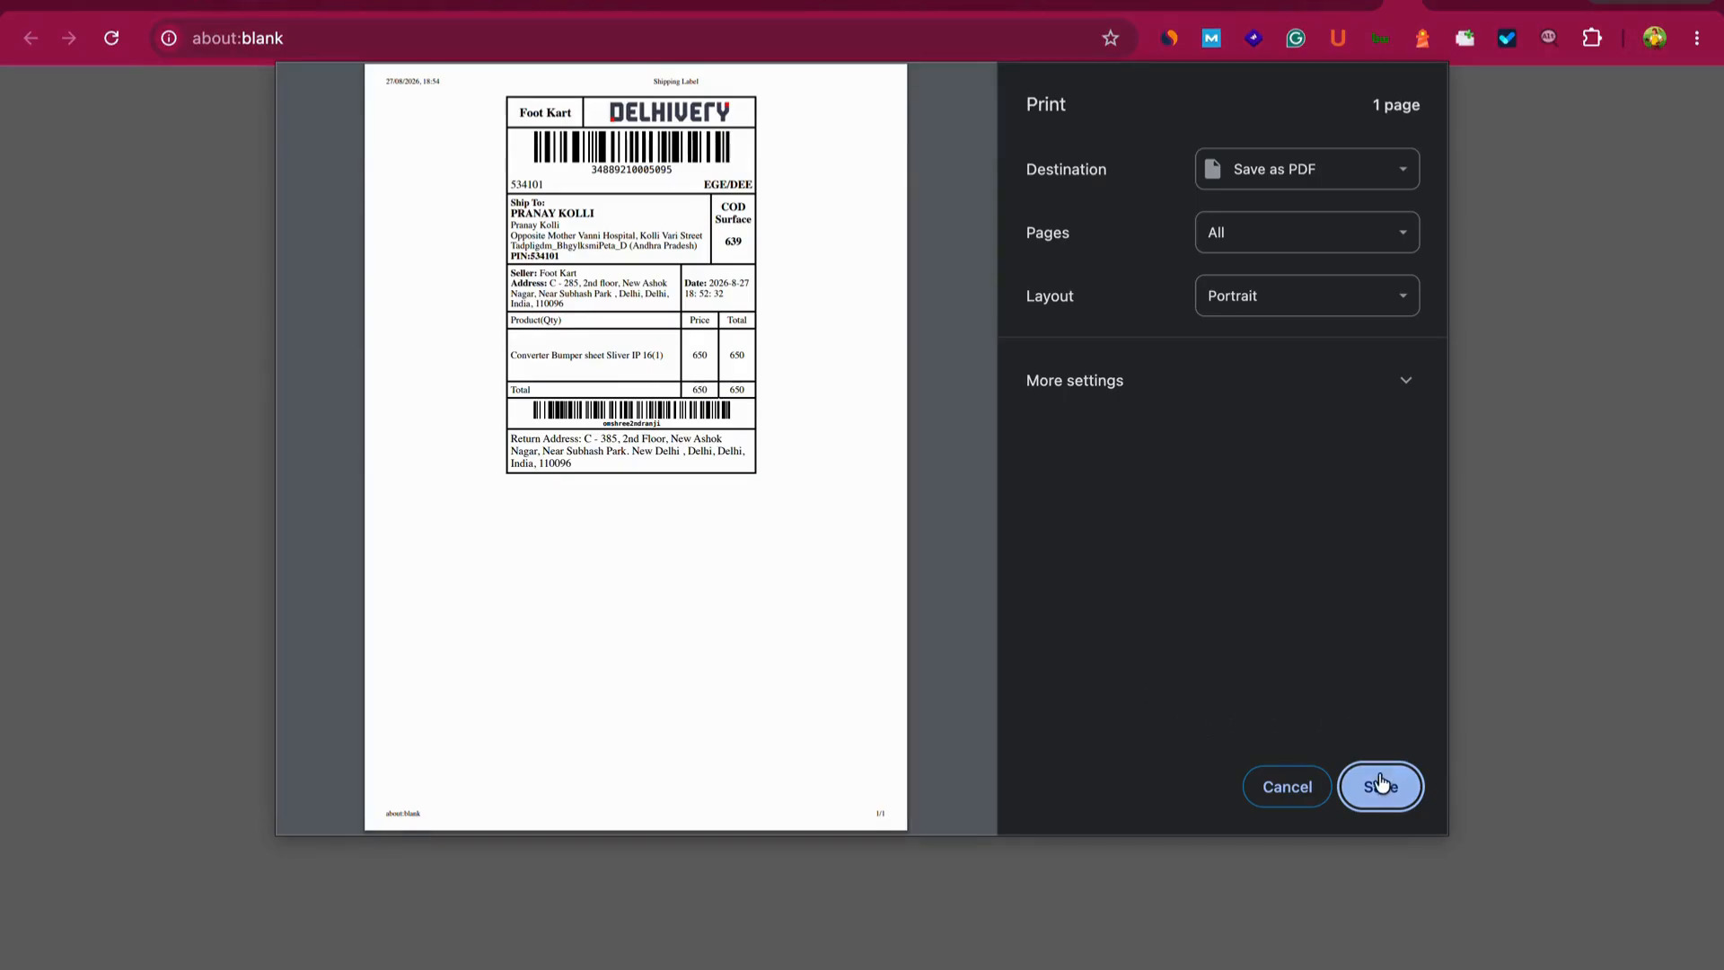
pyautogui.click(1285, 787)
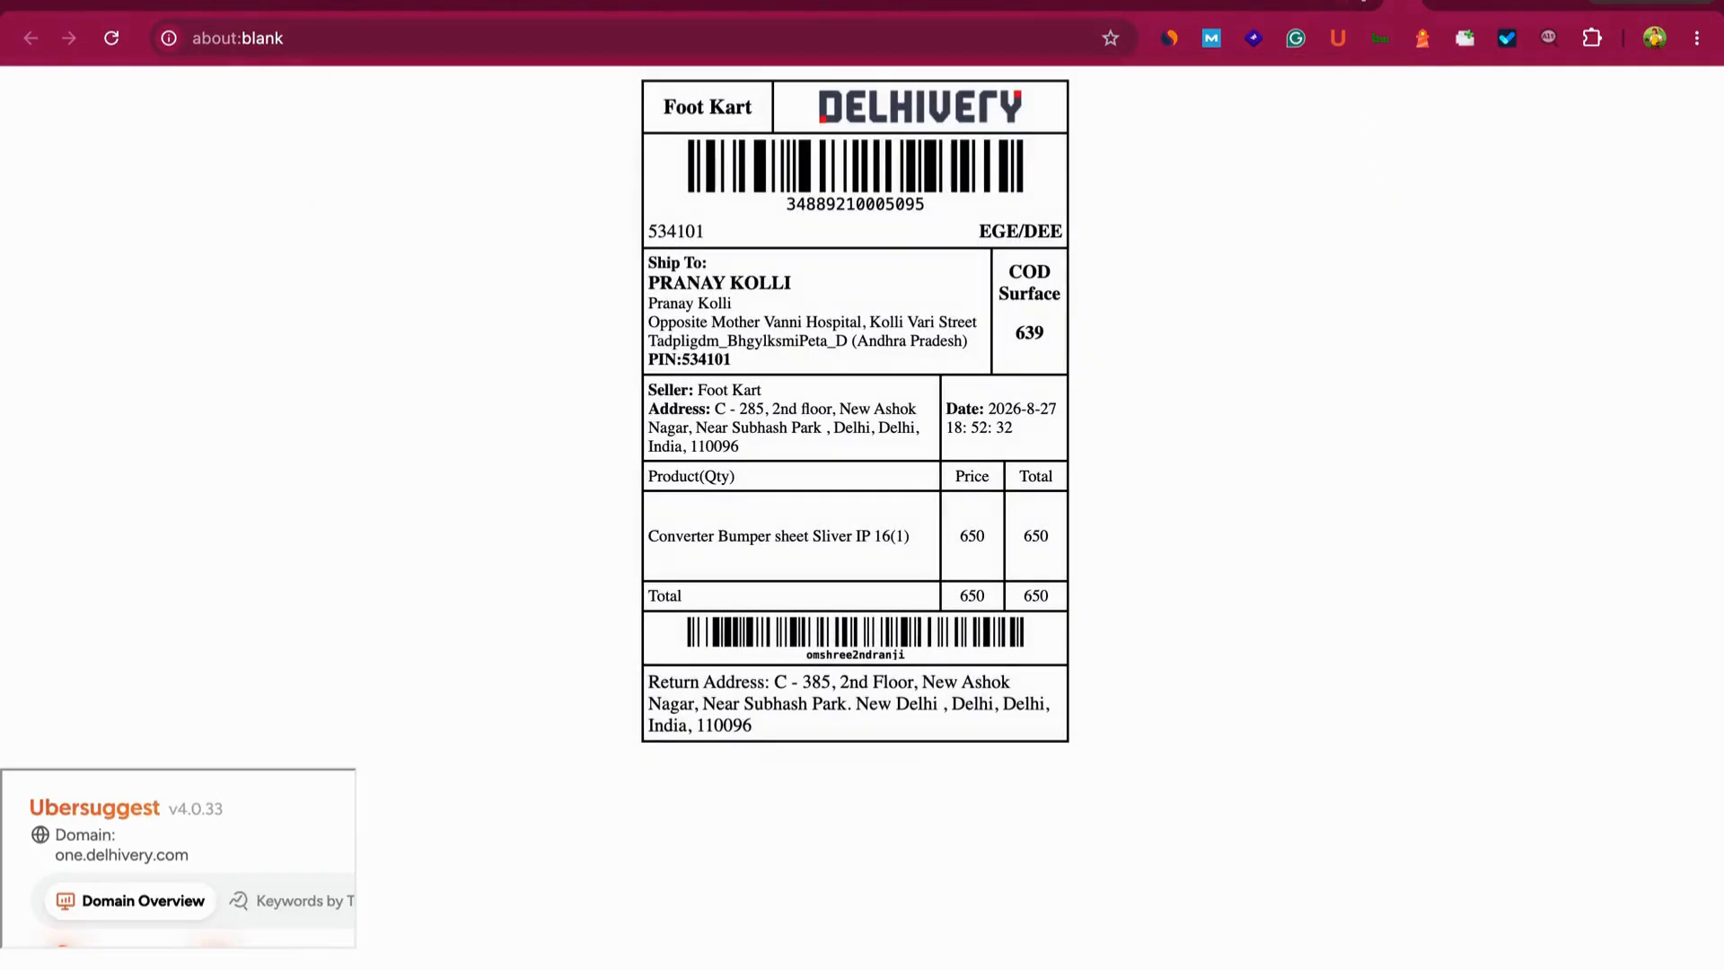
pyautogui.scroll(-5, 880, 673)
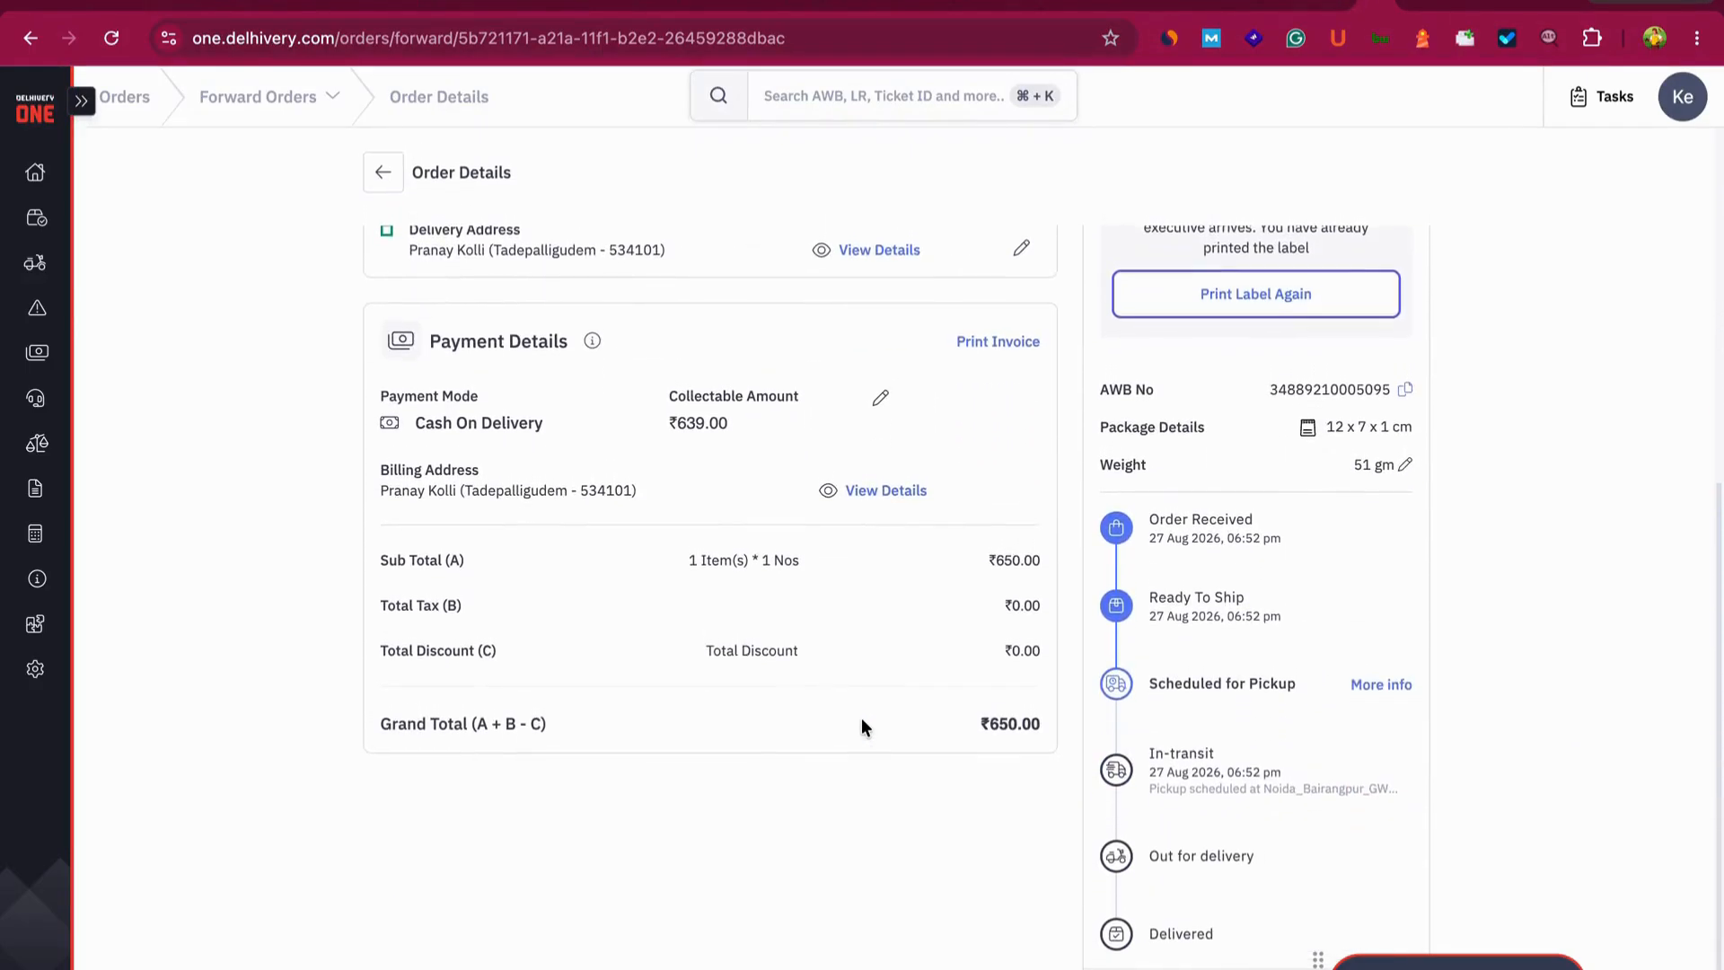